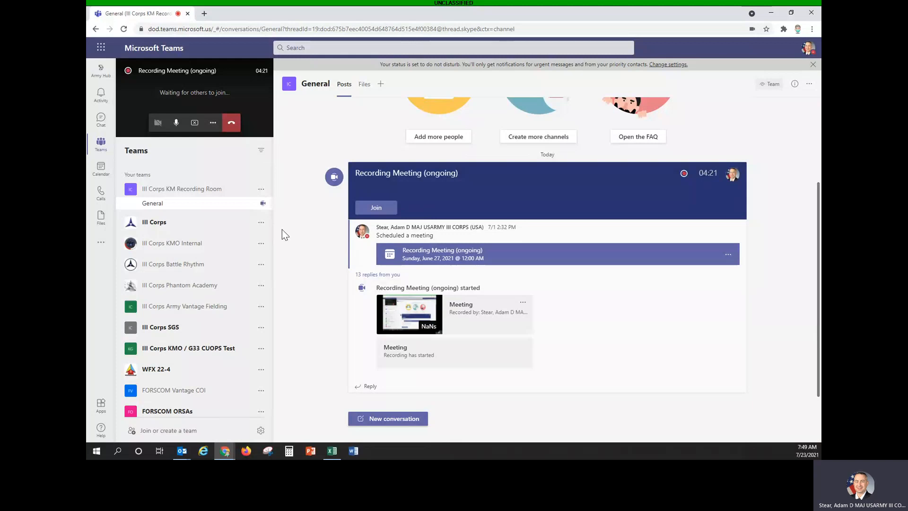
Remove the AV Suspenses tab from the III Corps Army Vantage Fielding General channel, permanently deleting its plan and all tasks.
click(218, 308)
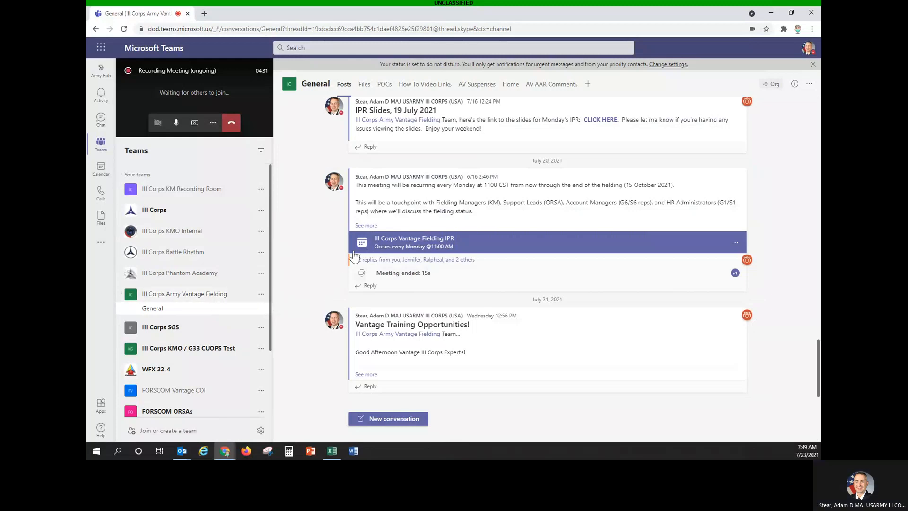
click(482, 87)
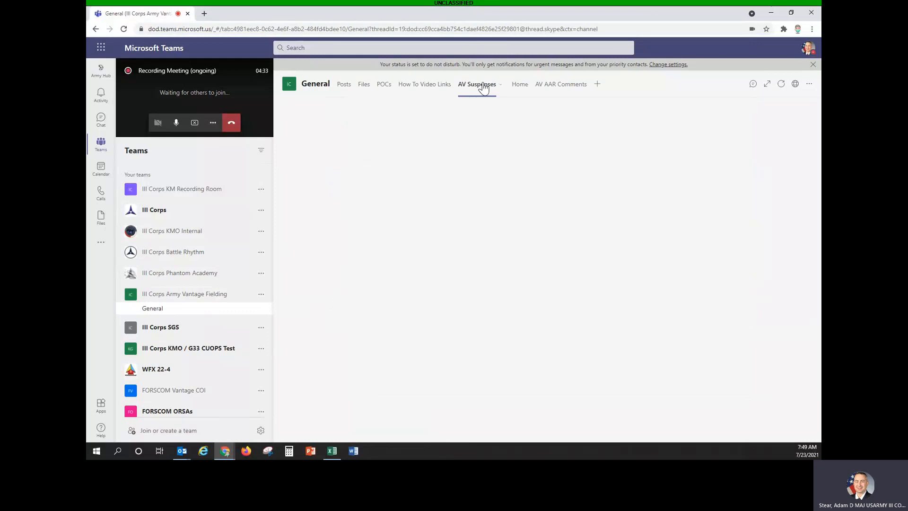
click(482, 87)
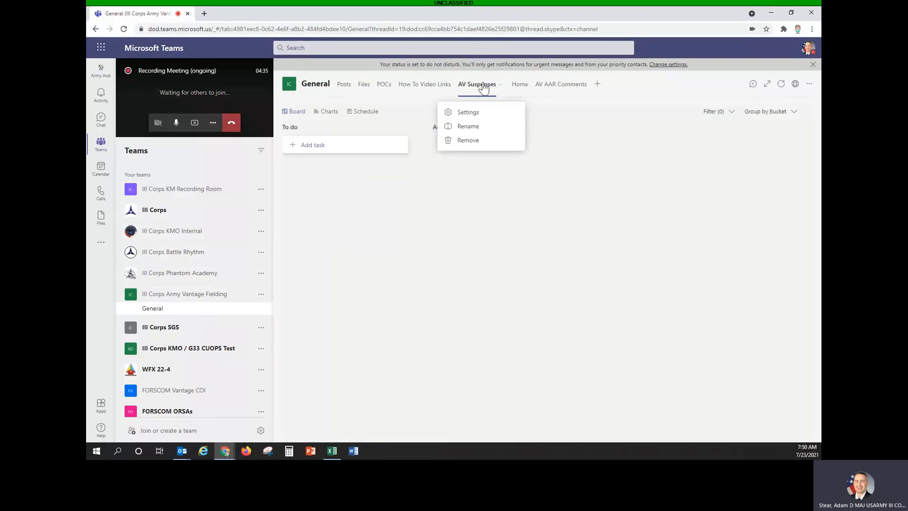
click(466, 140)
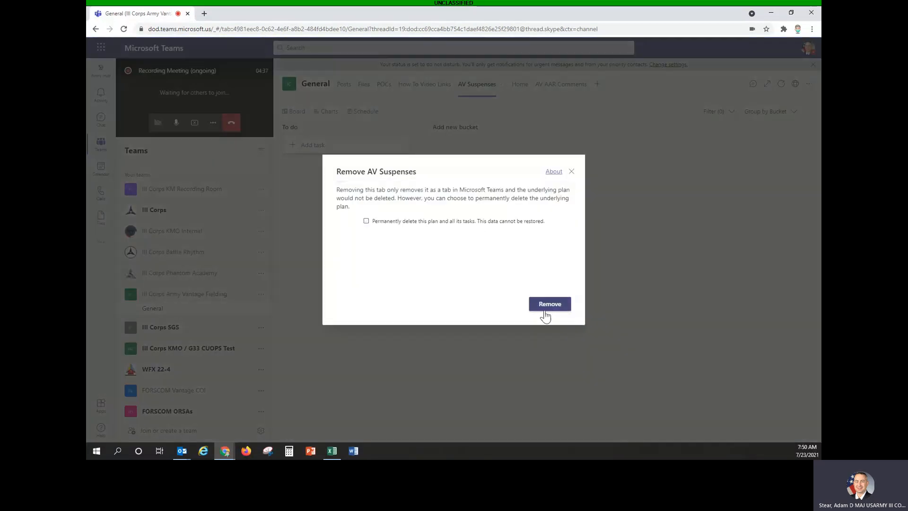
click(435, 221)
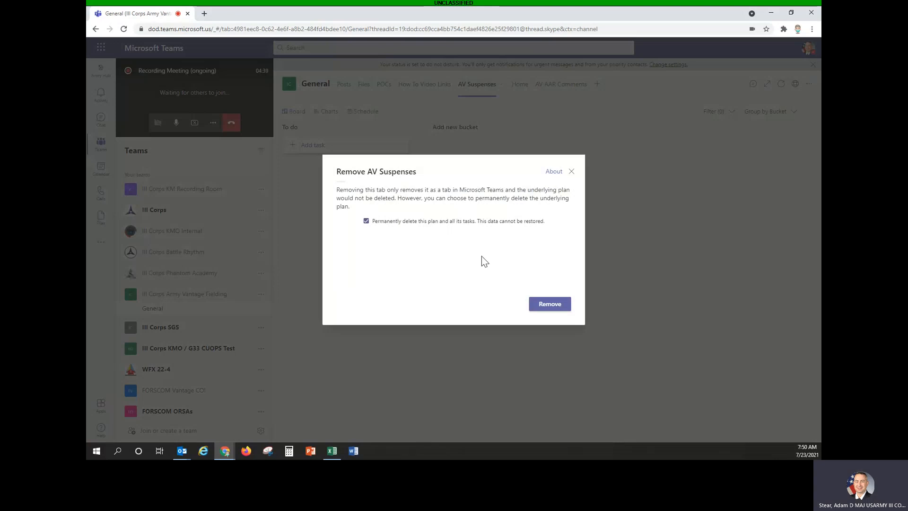
click(555, 308)
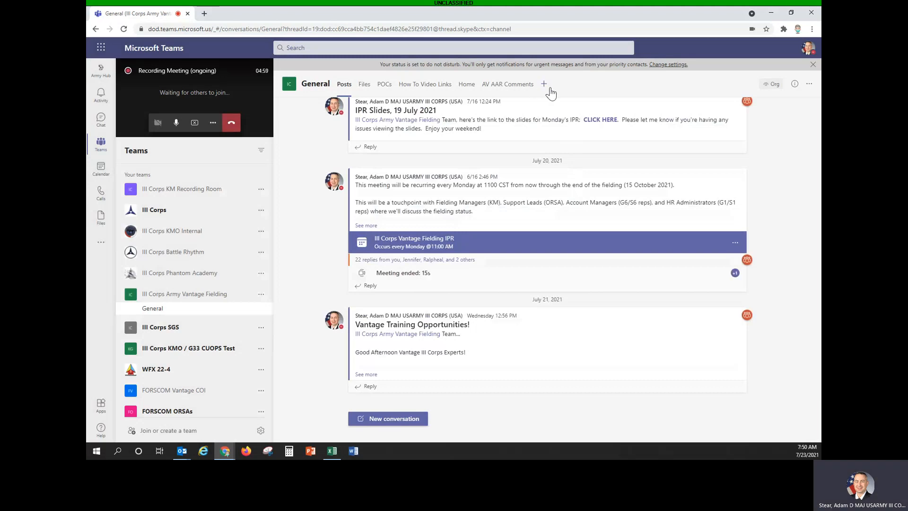
Start a new Planner plan as a tab in the General channel, with posting to the channel turned off.
click(546, 89)
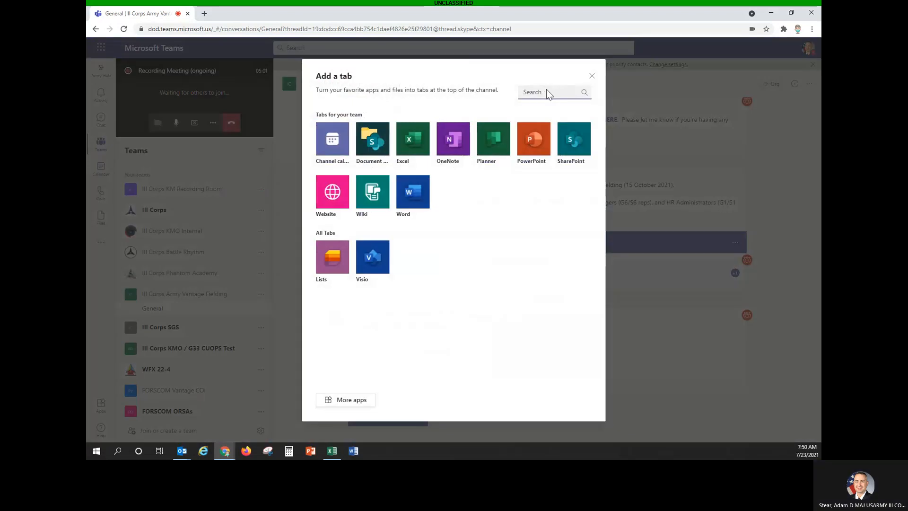
click(499, 143)
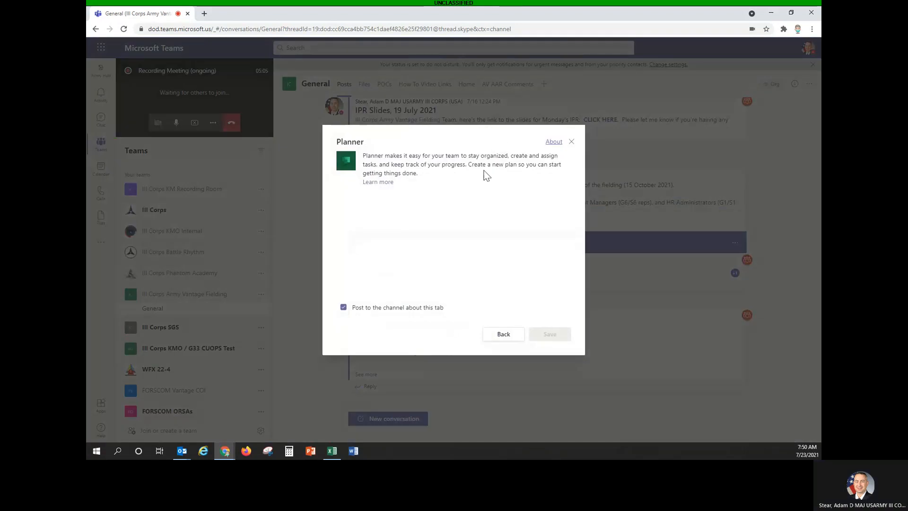
click(398, 309)
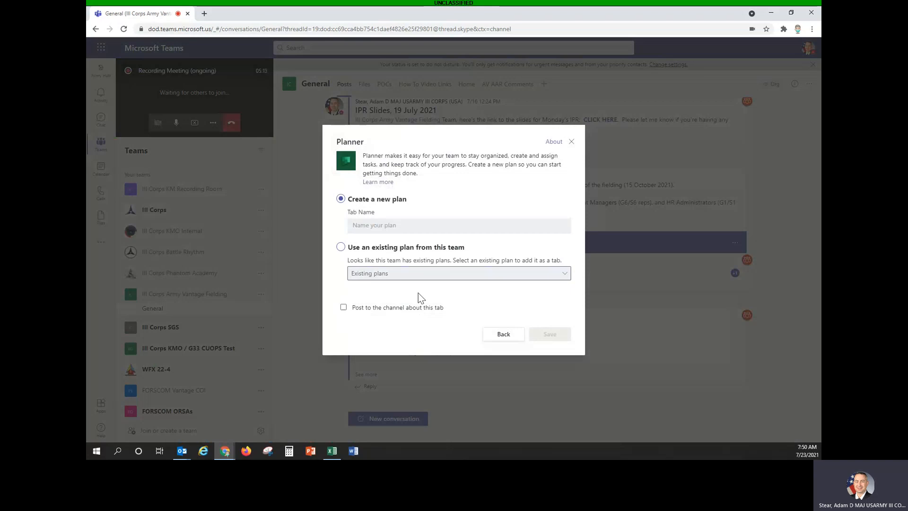
click(384, 226)
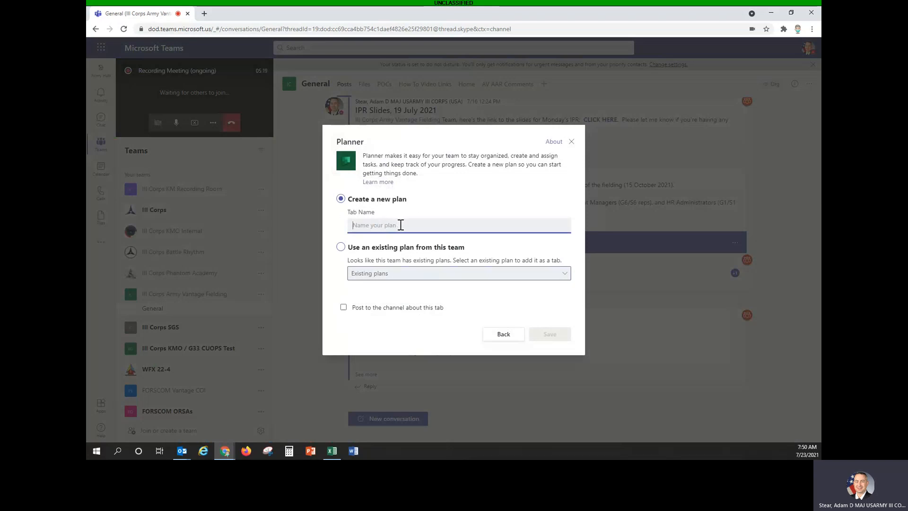
text(AV)
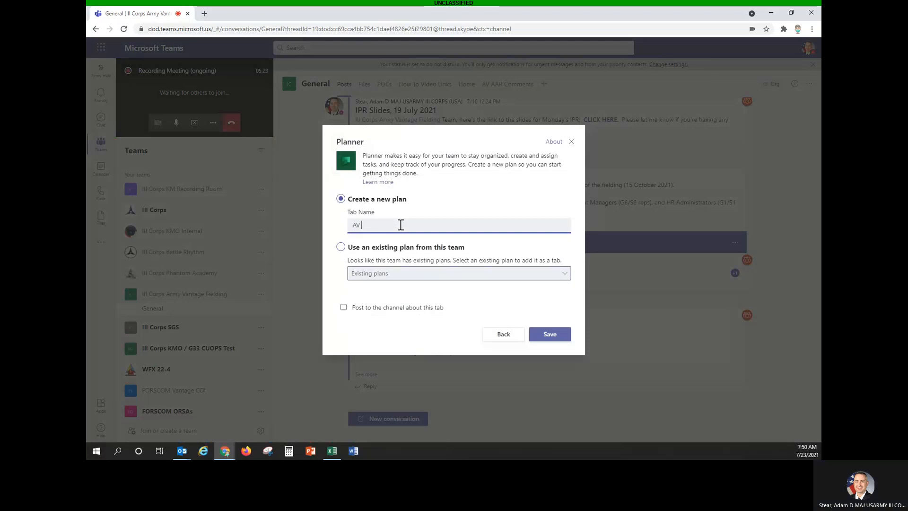
text( Fielding)
key(BackSpace)
key(BackSpace)
key(BackSpace)
key(BackSpace)
key(BackSpace)
key(BackSpace)
key(BackSpace)
key(BackSpace)
key(BackSpace)
key(BackSpace)
key(BackSpace)
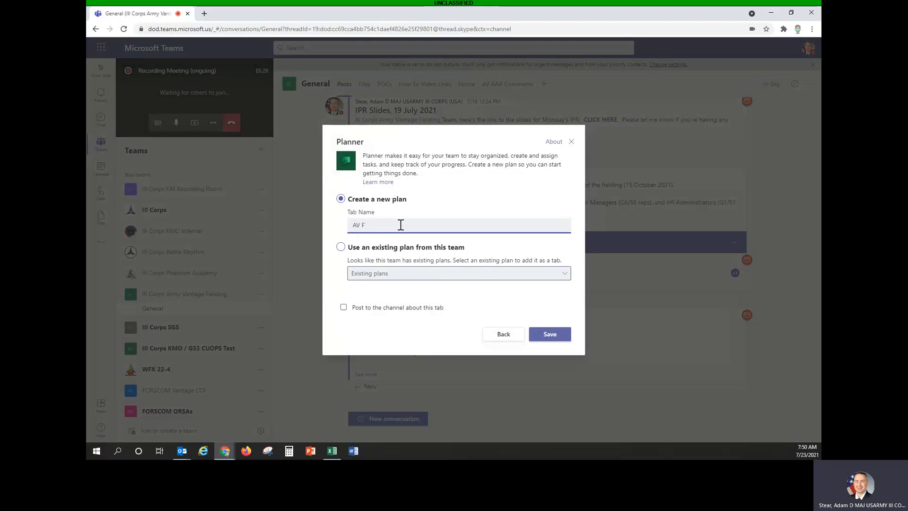
Name the new plan "Fielding Tasks" and save it as a channel tab.
text(Fielding Tasks)
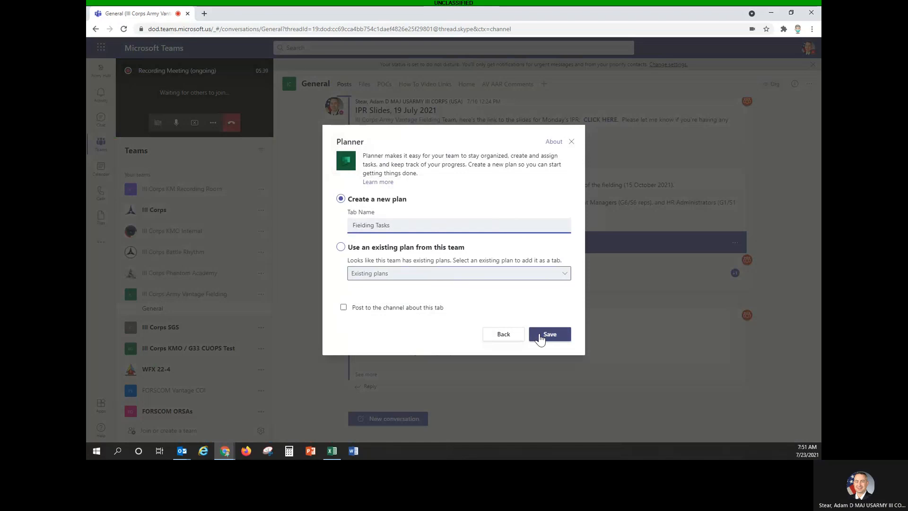
click(540, 334)
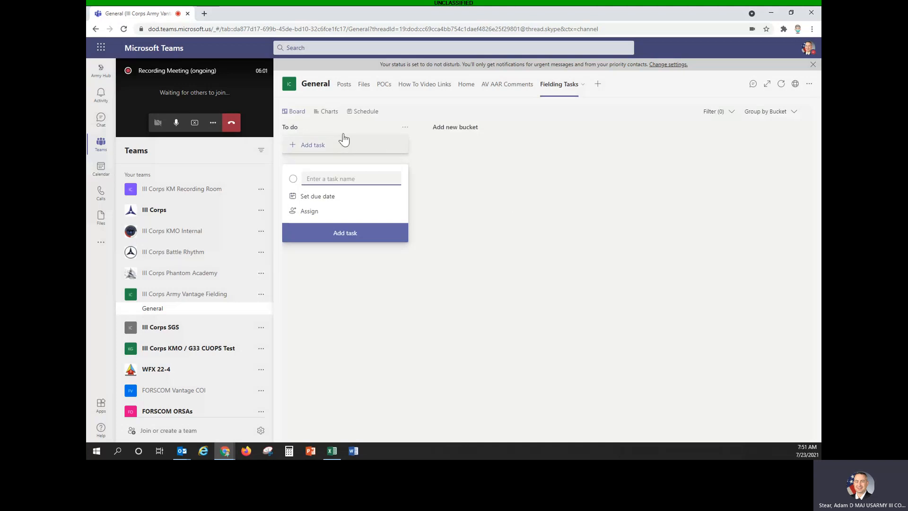
Rename the "To do" bucket as "Fielding Timeline Phases".
click(405, 128)
click(419, 143)
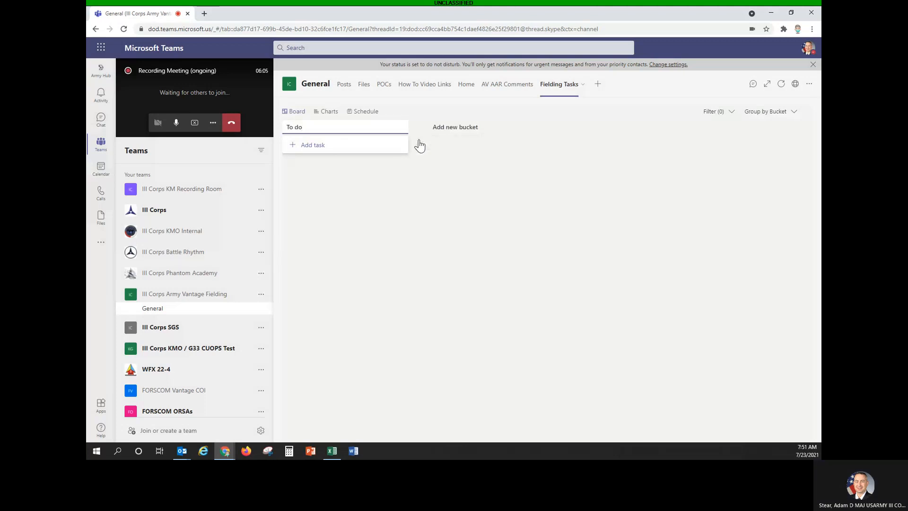
key(BackSpace)
key(BackSpace)
key(BackSpace)
key(BackSpace)
key(BackSpace)
text(F)
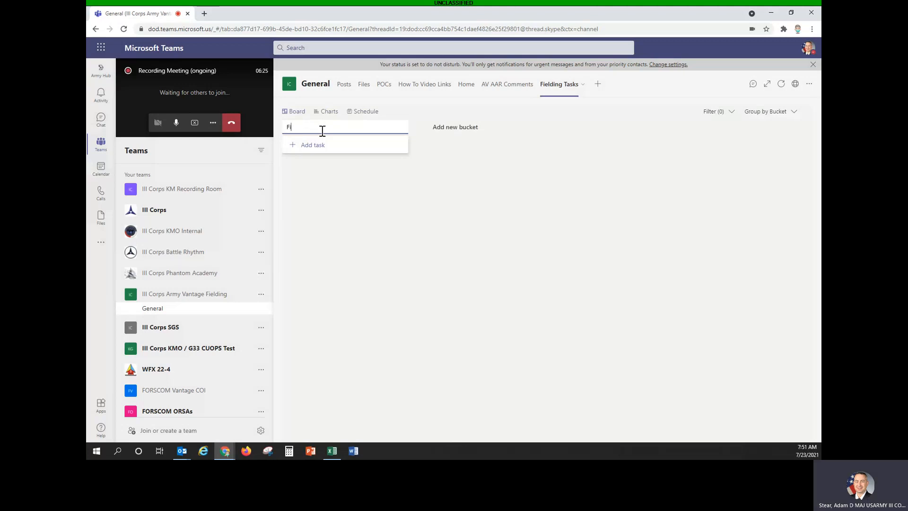
text(ielding Timeline Phases)
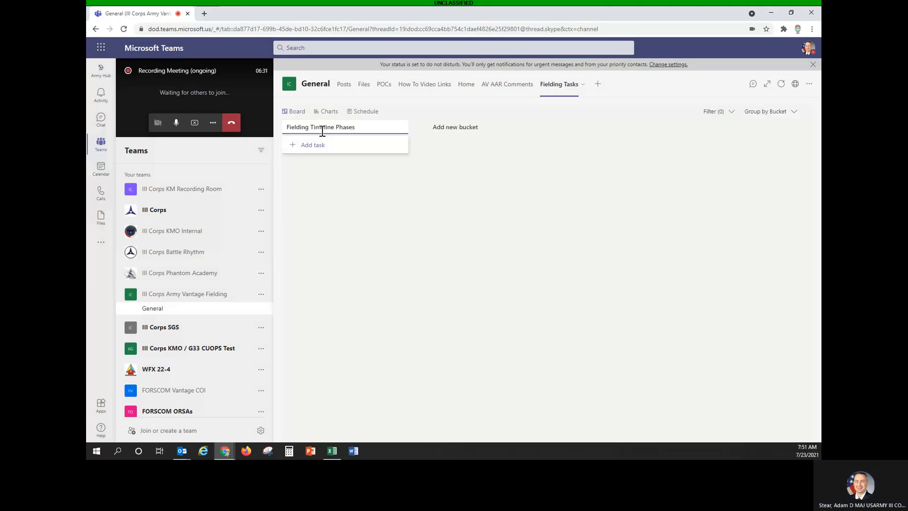
key(Return)
Add a task named "Phase 1 & 2" to the Fielding Timeline Phases bucket, due 05/31/2021.
click(313, 146)
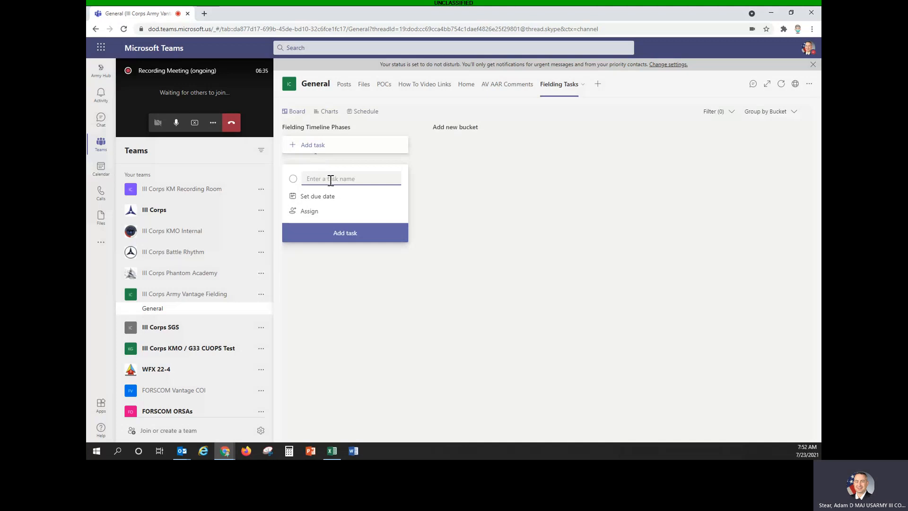
text(Phase)
text( 1 -)
click(335, 204)
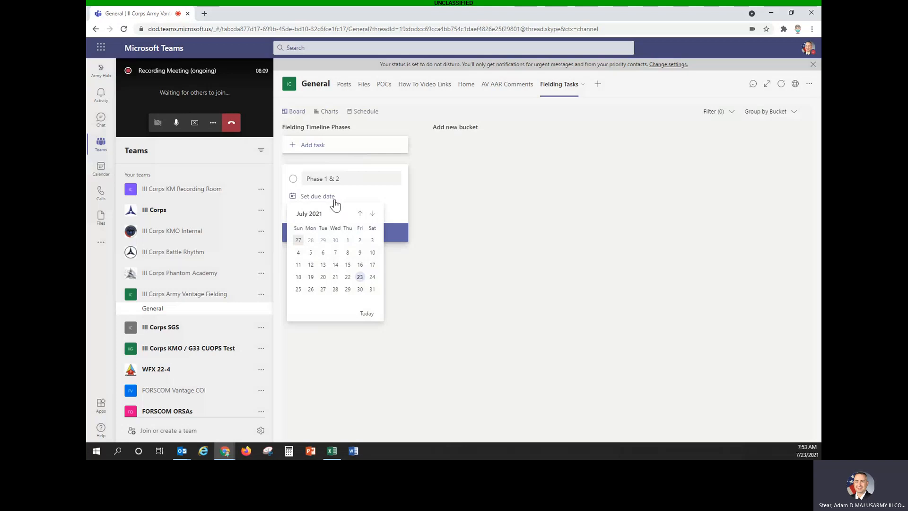
click(360, 214)
click(360, 214)
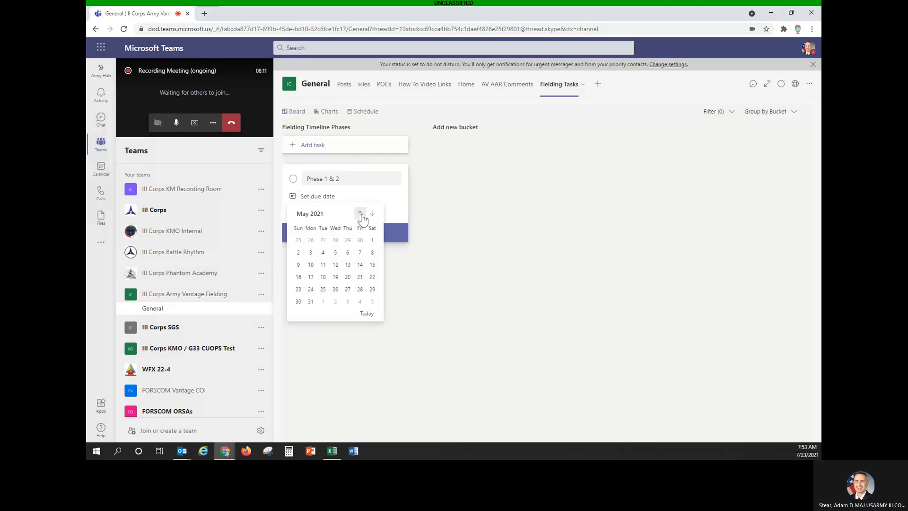
click(311, 302)
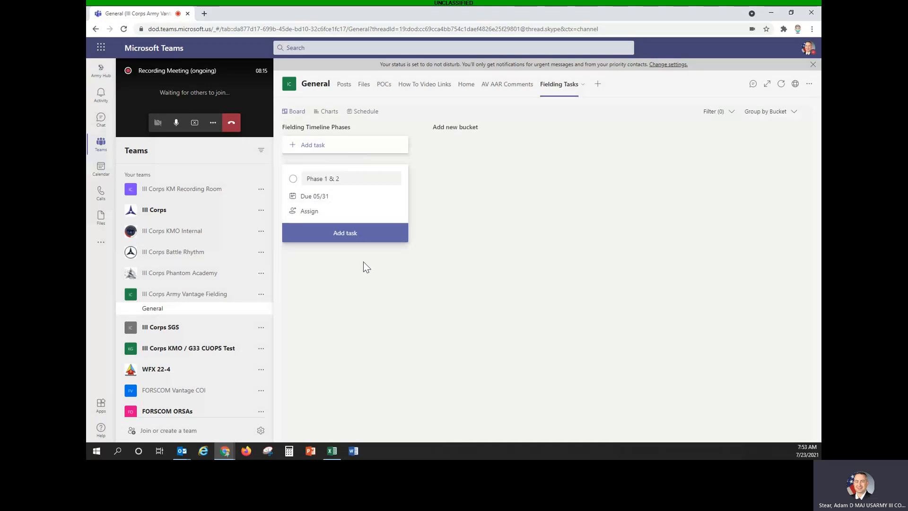
click(349, 236)
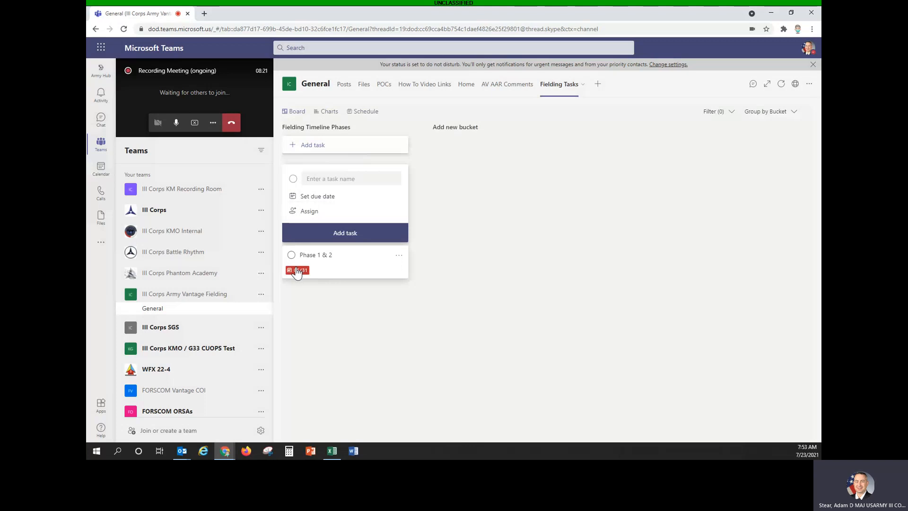
click(331, 264)
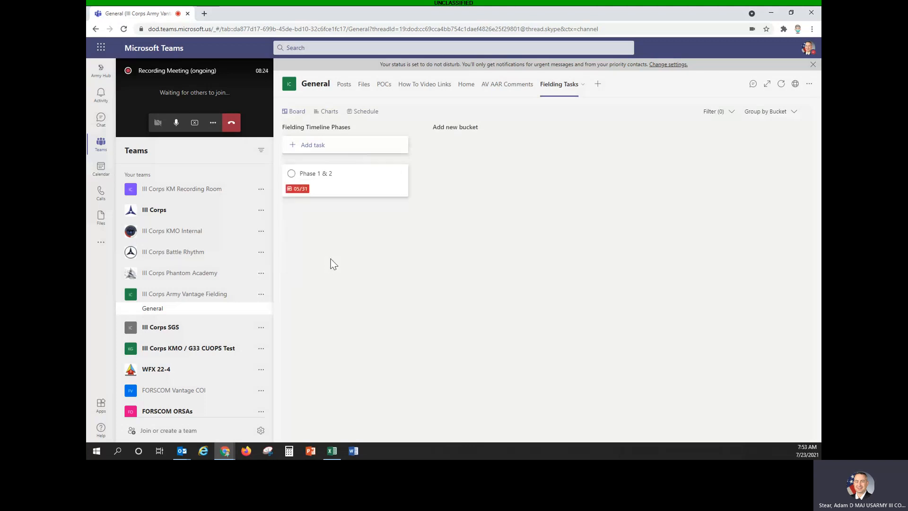
Open the details of the Phase 1 & 2 task and set its start date to 04/01/2021.
click(325, 174)
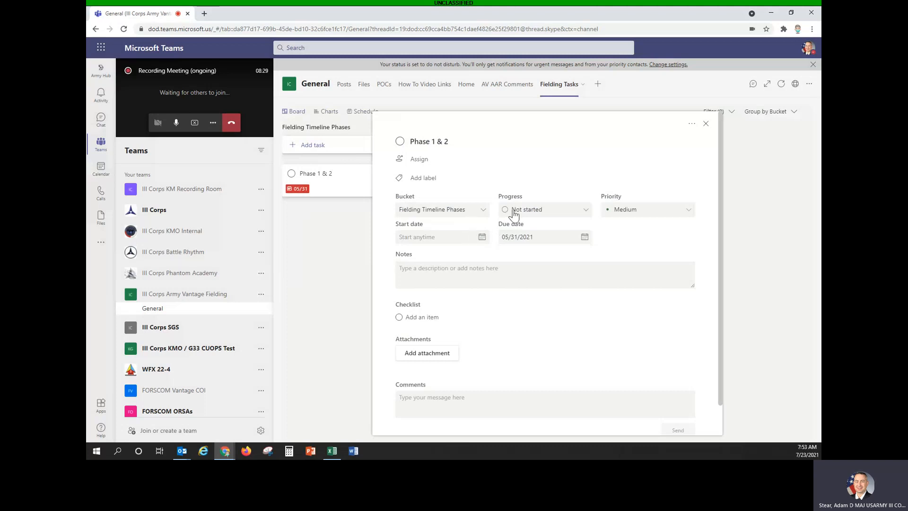
click(482, 237)
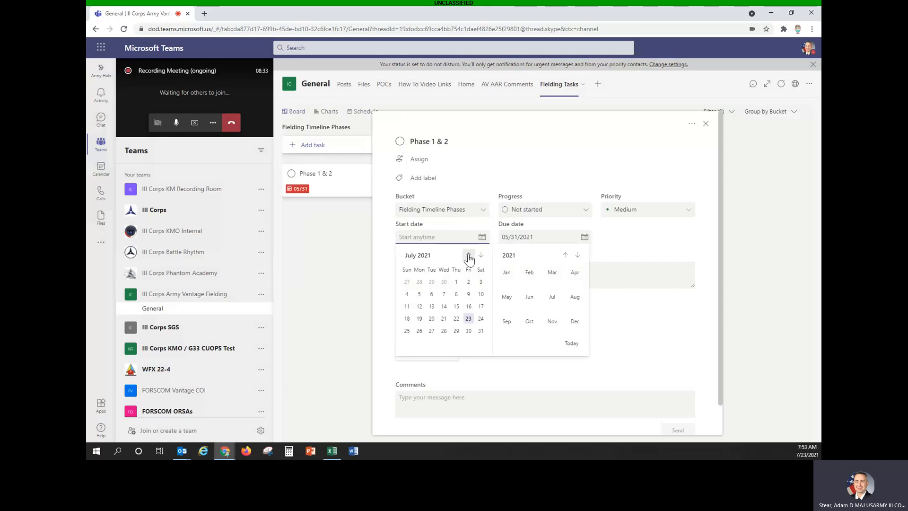
click(469, 256)
click(468, 256)
click(469, 255)
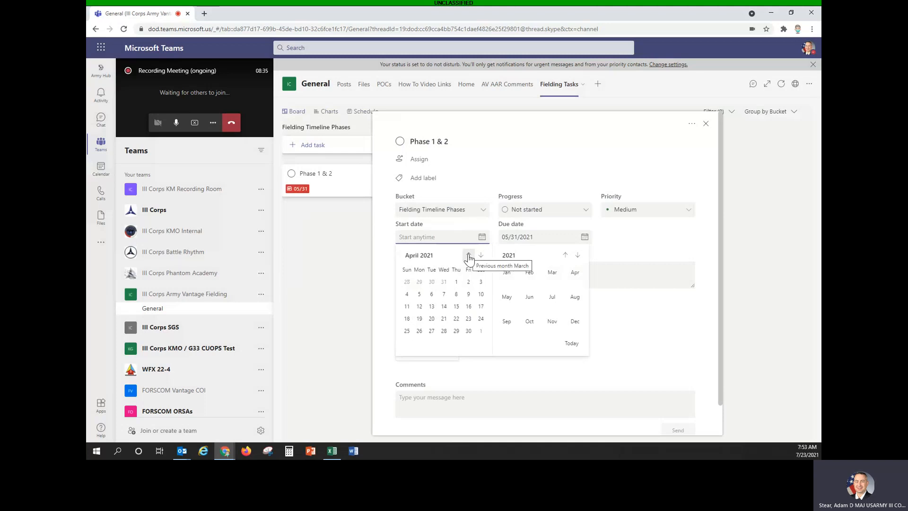
click(456, 281)
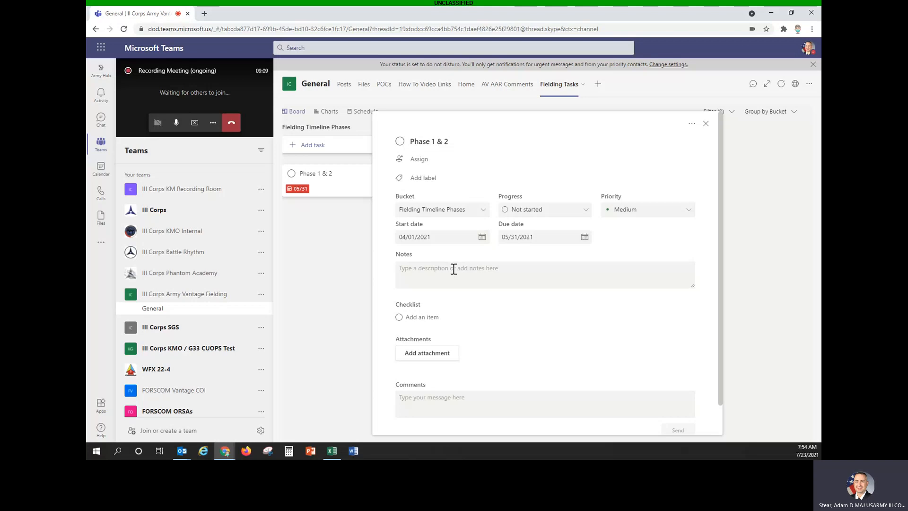
Enter the task notes "Begins with: Scheduling briefings to Senior Leaders" and, on a second line, "Ends with: ....".
click(453, 269)
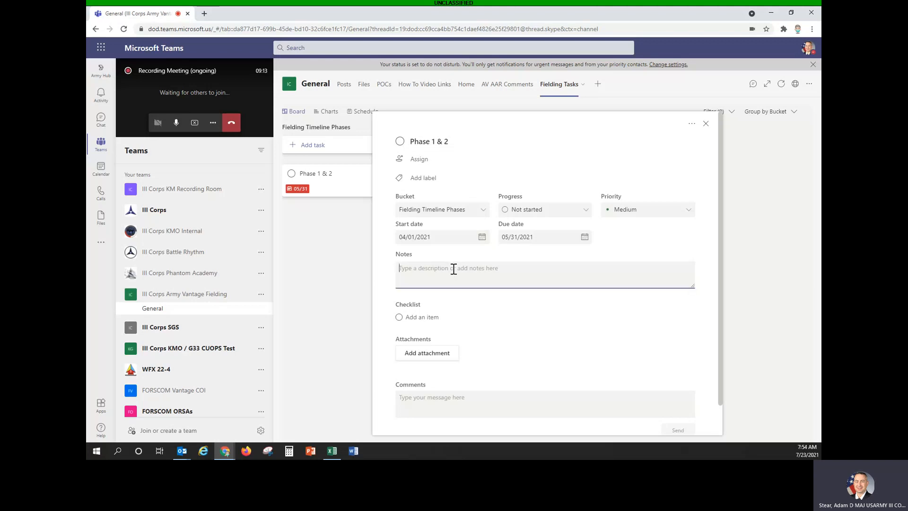
text(Begin)
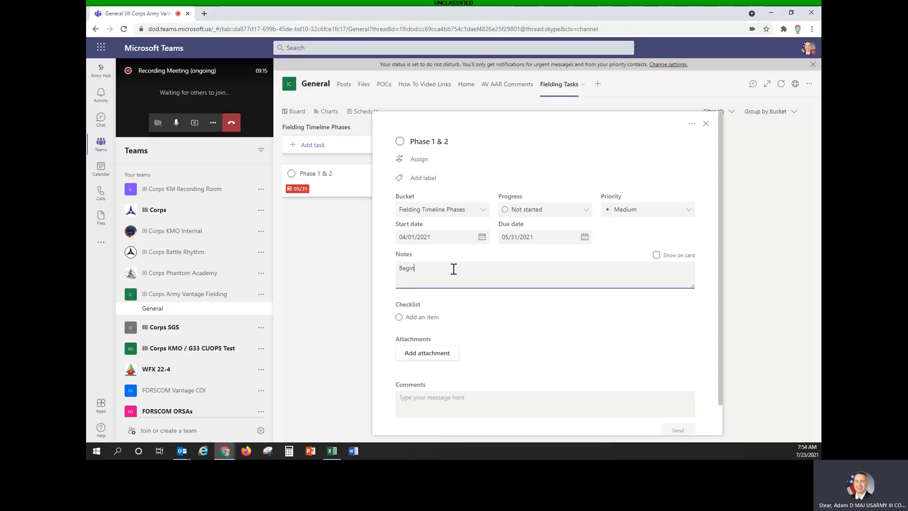
text(s with: )
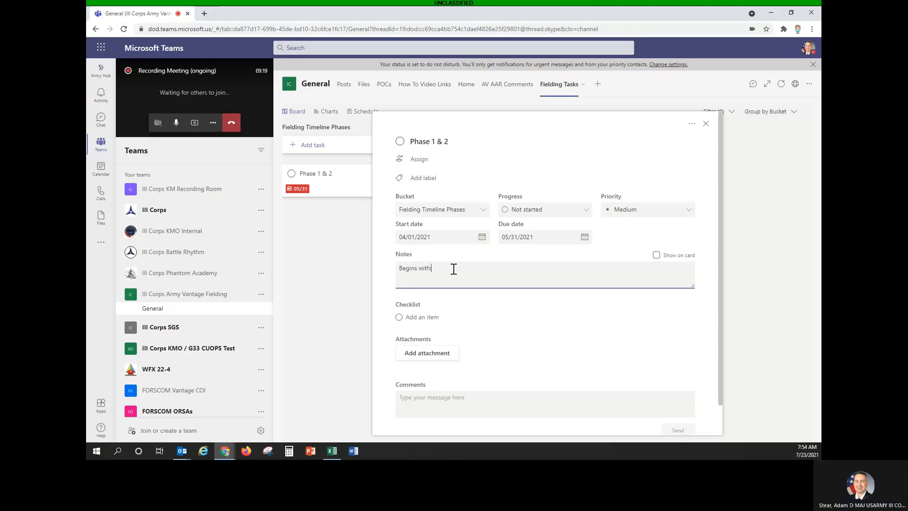
text(Sched)
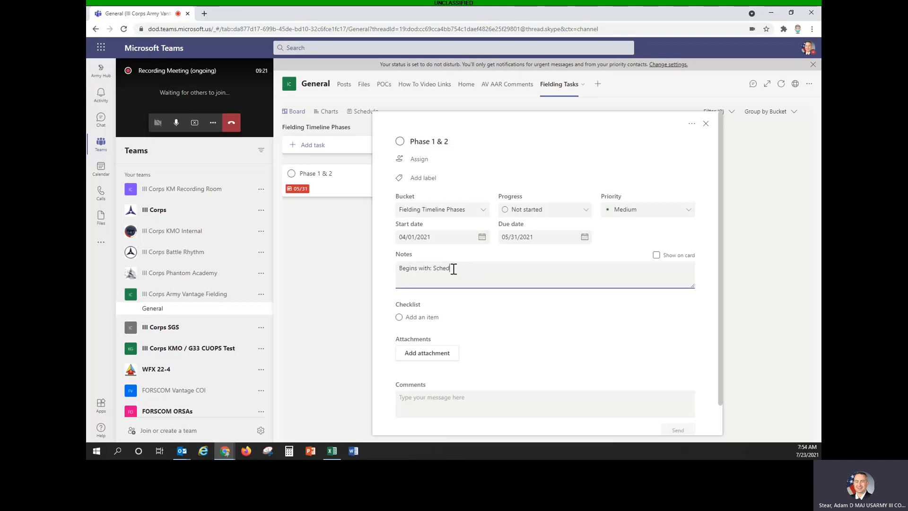
text(uling briefings to Senior Leaders)
key(Return)
text(Ends with:)
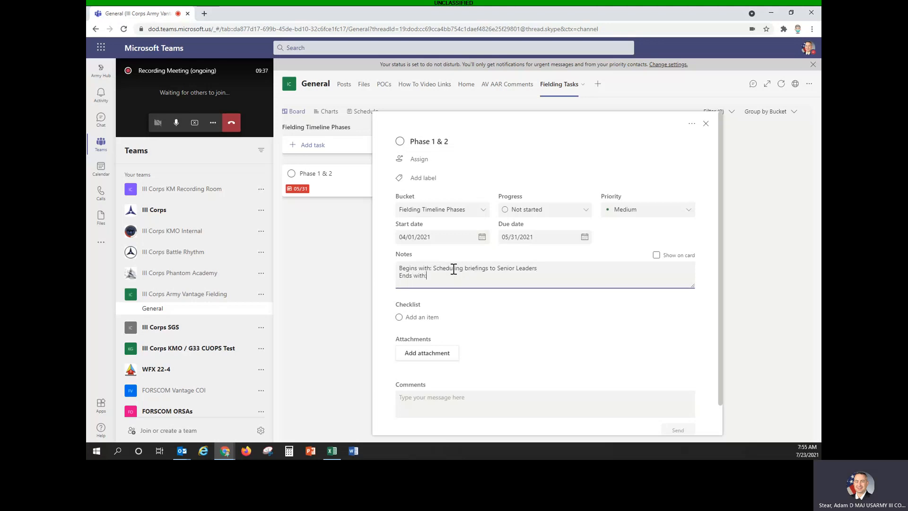
text(  ....)
click(663, 256)
click(483, 214)
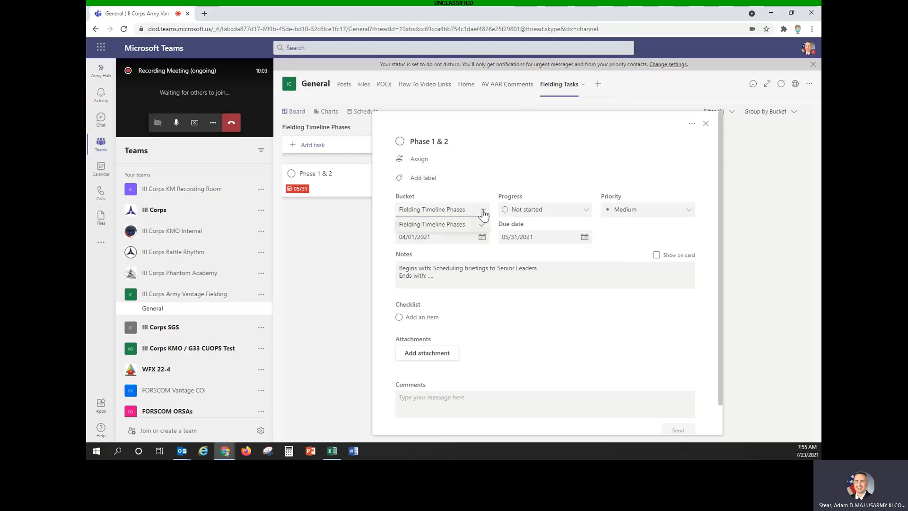
click(483, 214)
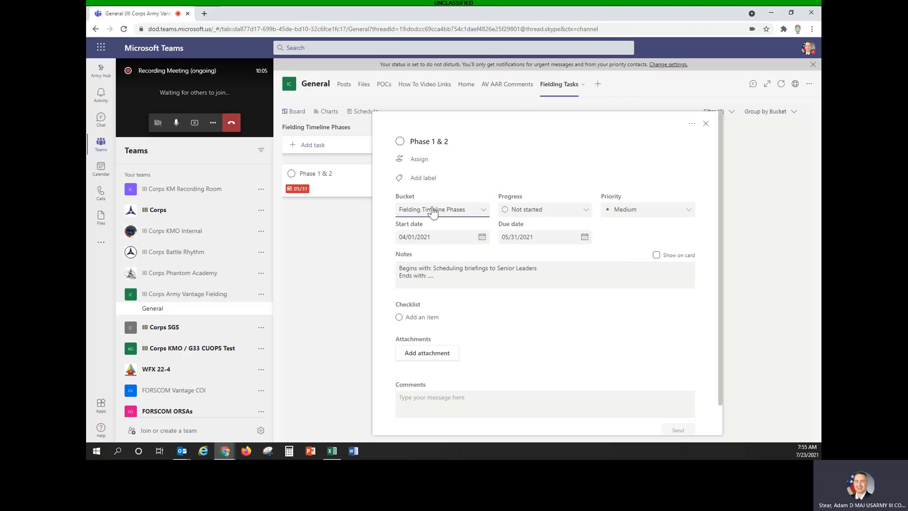
click(435, 180)
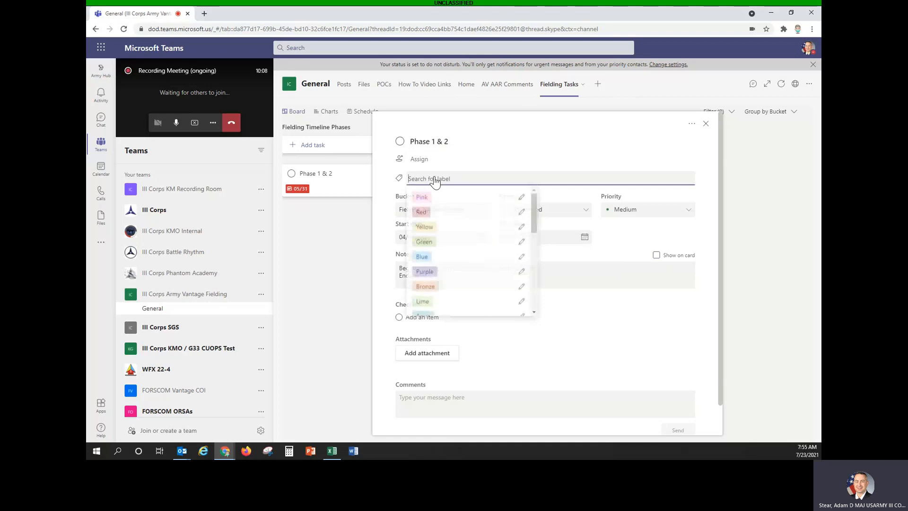
scroll(474, 285, down, 5)
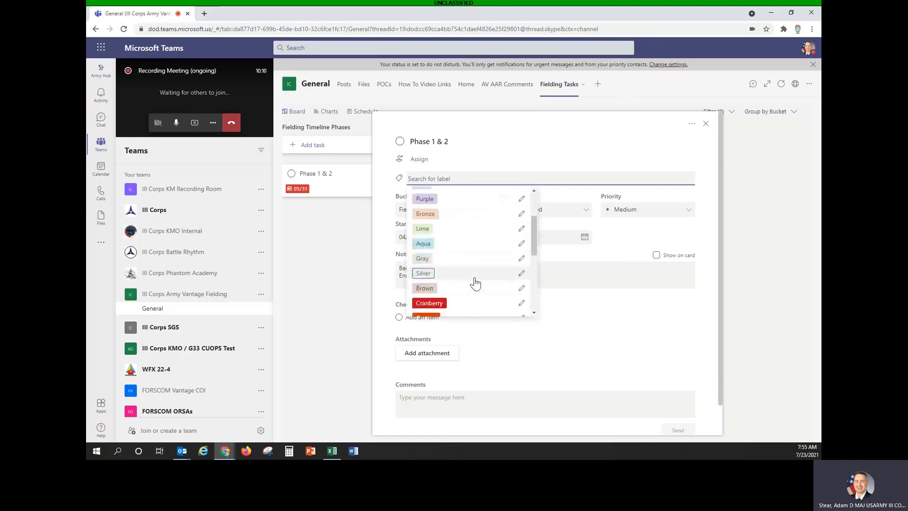
scroll(476, 283, down, 2)
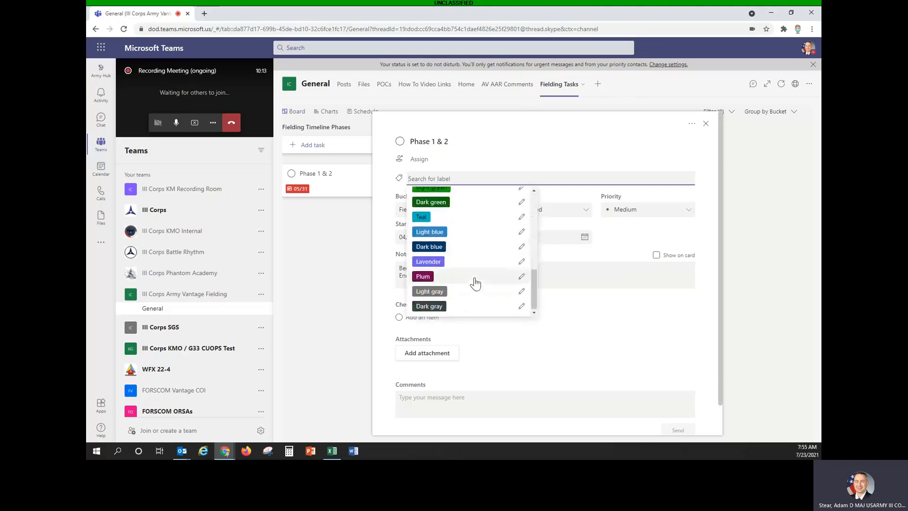
scroll(475, 283, up, 5)
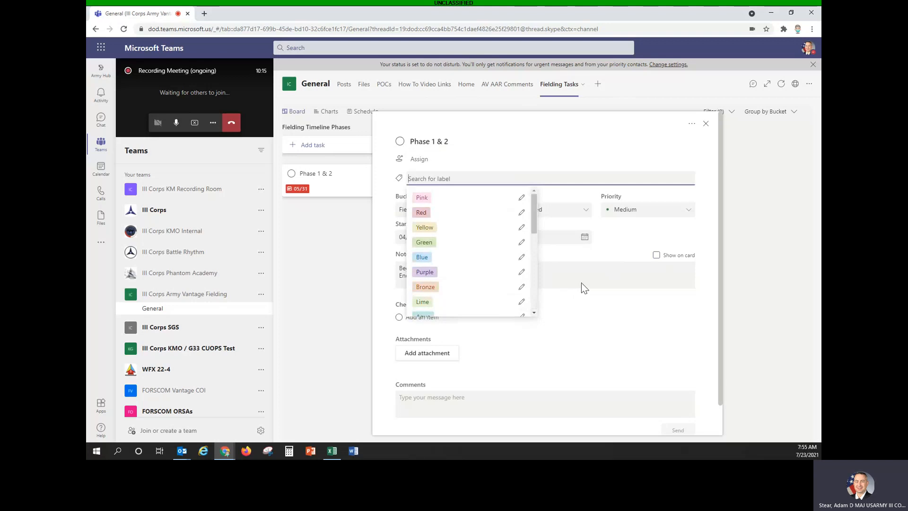
click(492, 202)
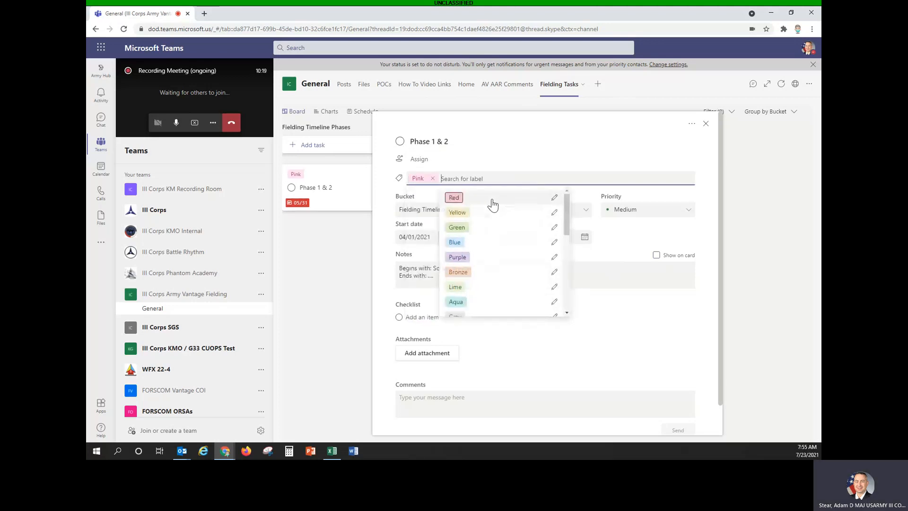
click(432, 180)
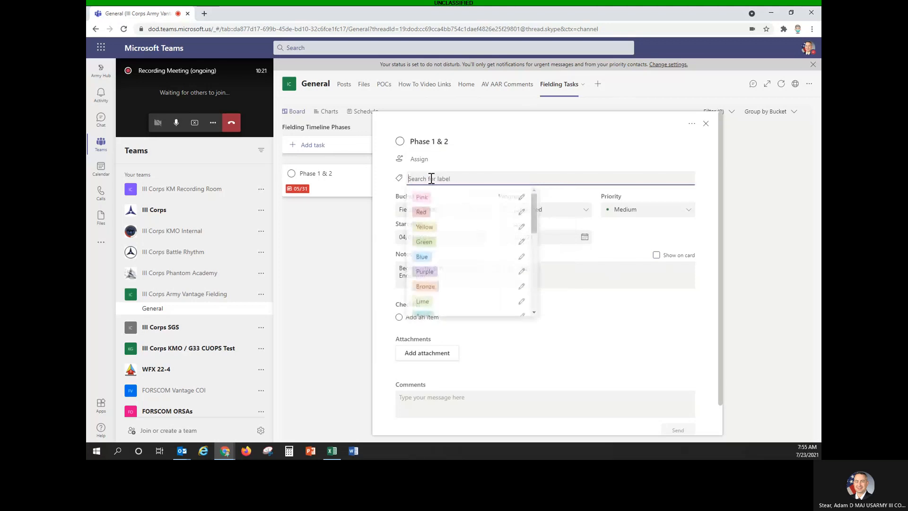
Rename the pink label as "Phase 1 & 2".
click(521, 197)
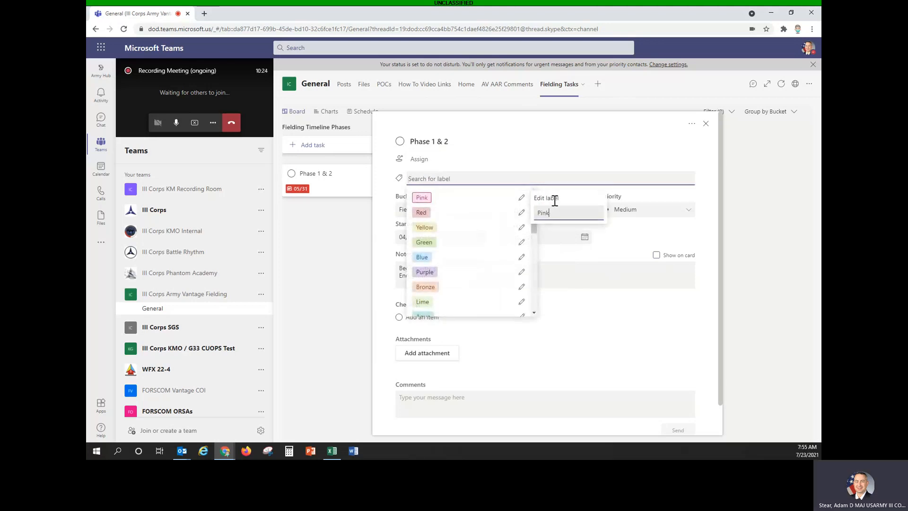
double_click(547, 214)
text(Phase)
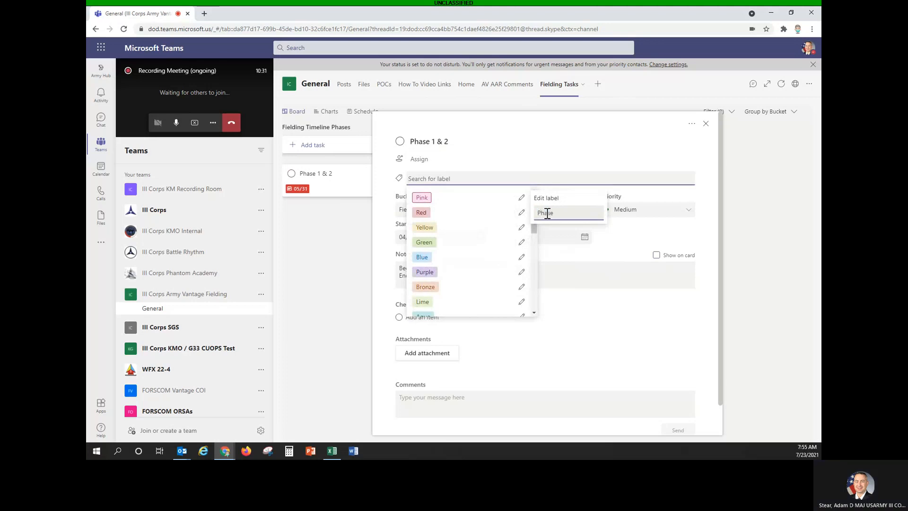
text(1 &)
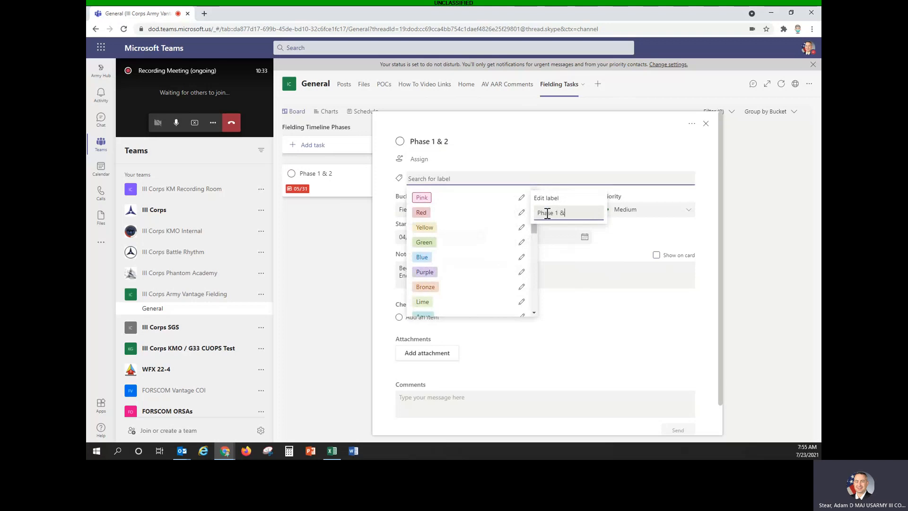
text( 2)
key(Return)
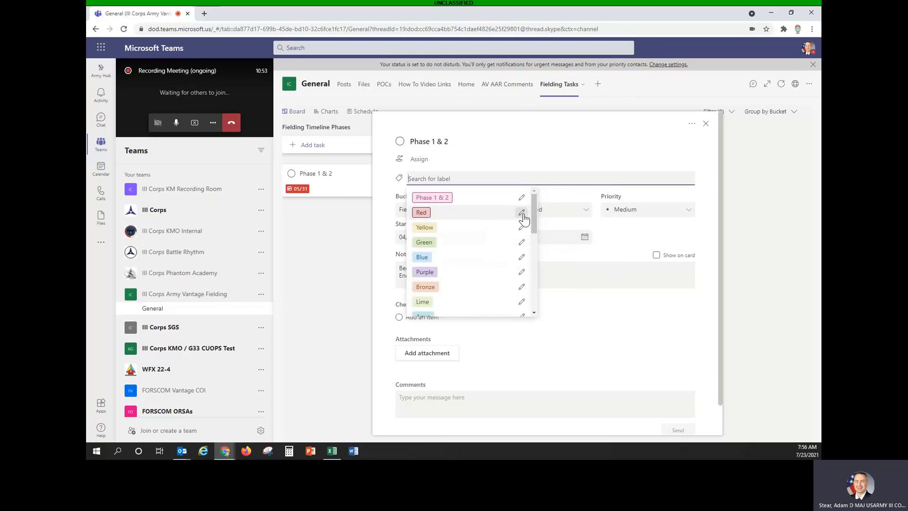
Rename the red label as "Phase 3" and the yellow label as "Phase 4".
click(522, 212)
double_click(544, 227)
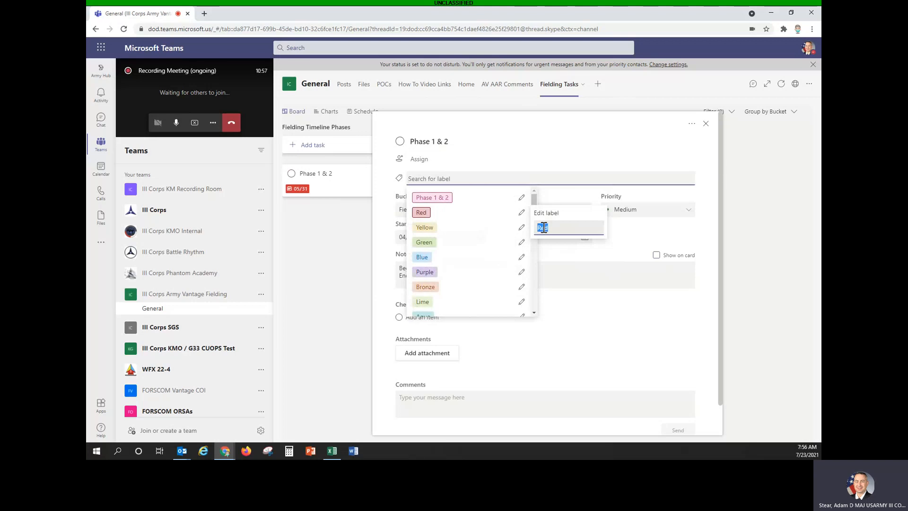
text(Phase 3)
key(Return)
click(522, 228)
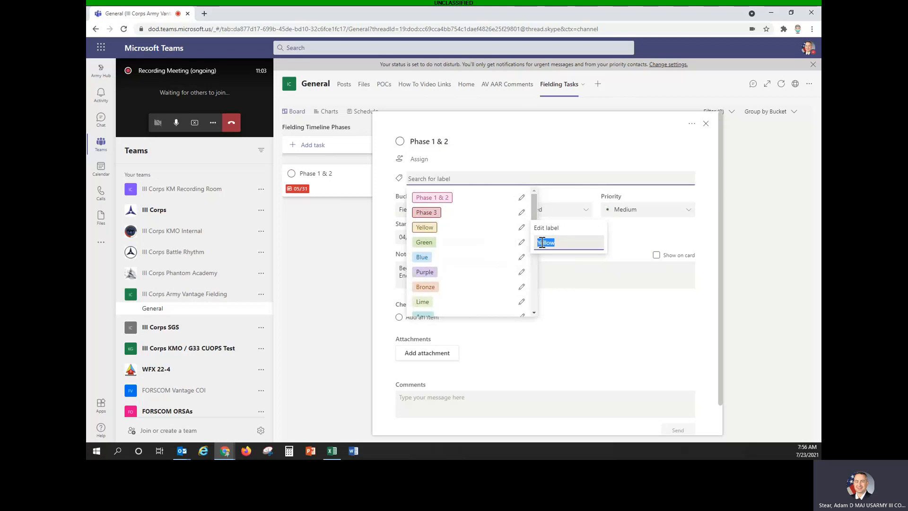
text(Phase 4)
key(Return)
Rename the green label as "Phase 5" and apply the "Phase 1 & 2" label to the task.
click(521, 241)
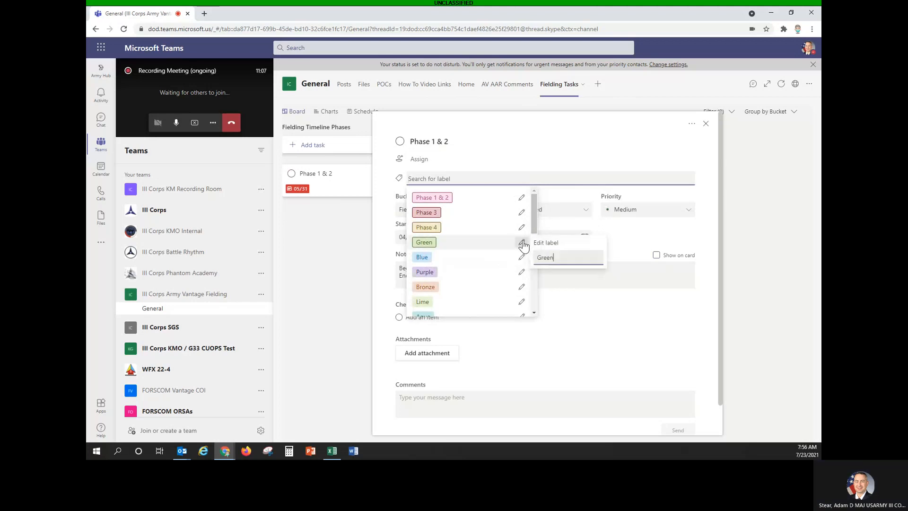
double_click(545, 258)
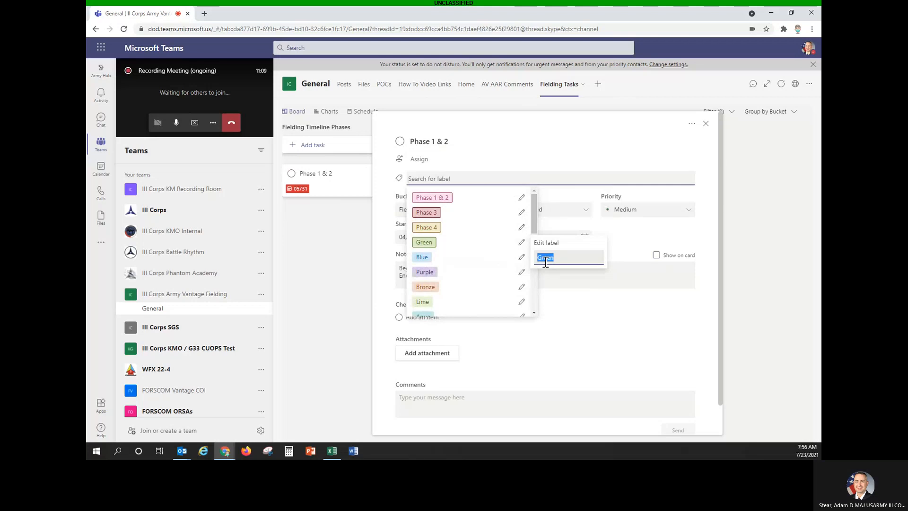
text(Phase 5)
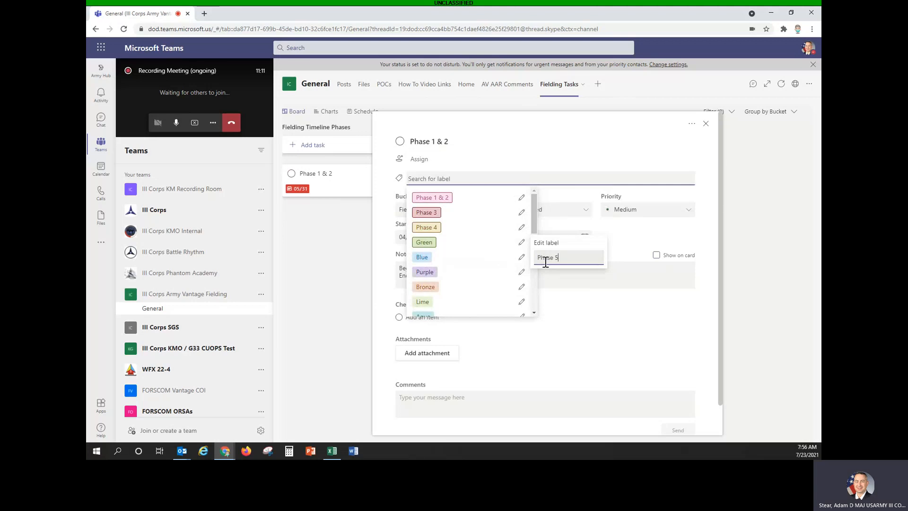
key(Return)
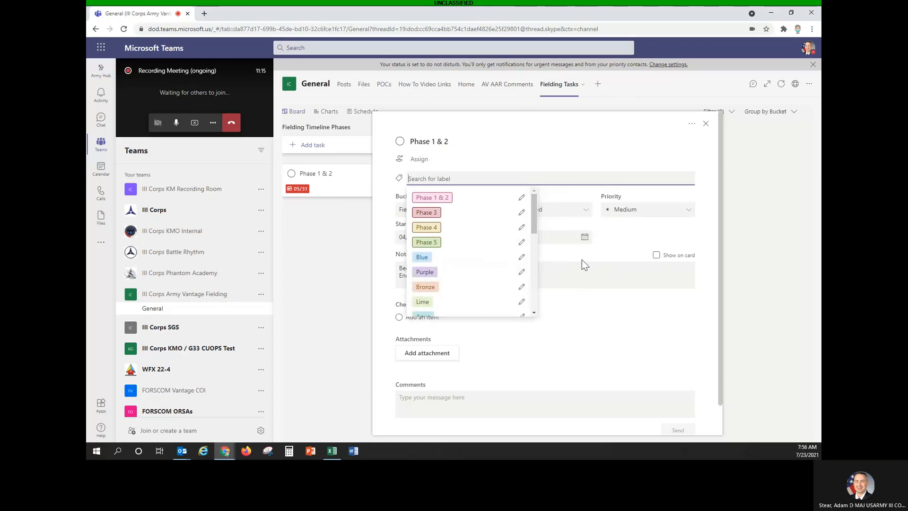
click(475, 206)
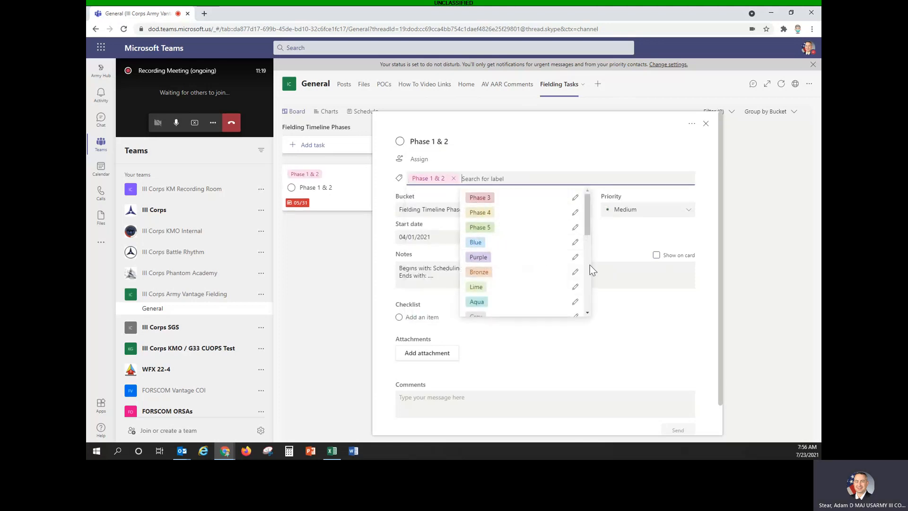
click(623, 238)
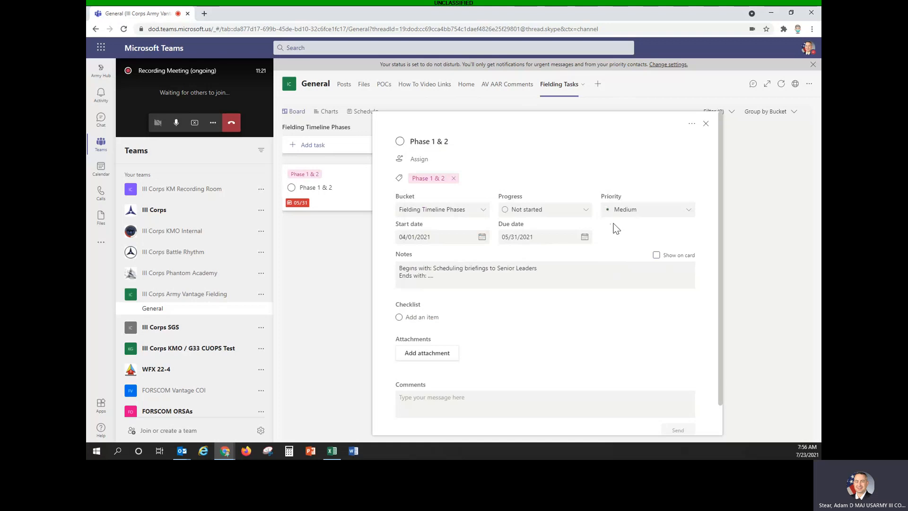
Set the progress of the Phase 1 & 2 task to In progress.
click(586, 215)
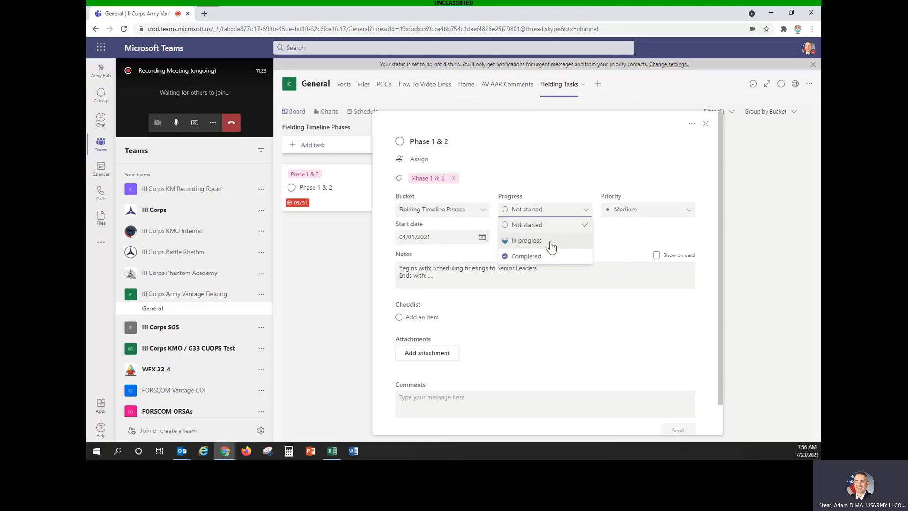
click(527, 258)
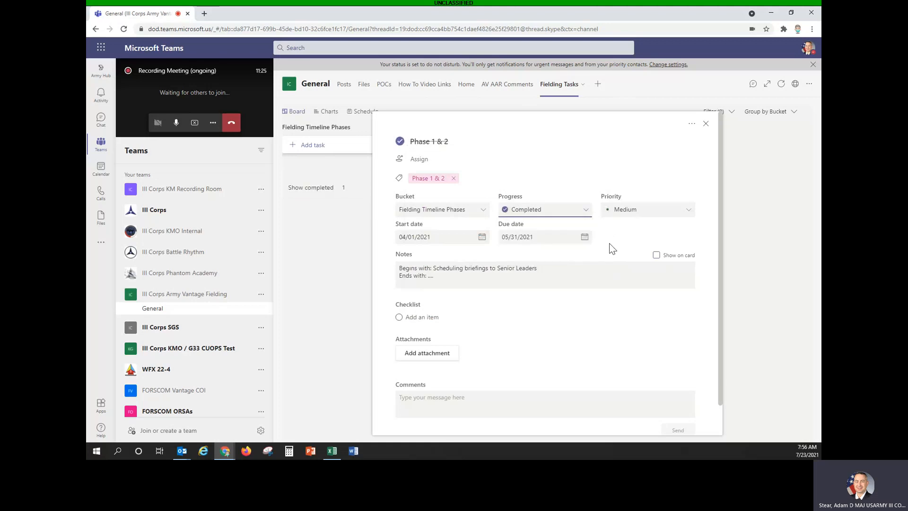
click(586, 215)
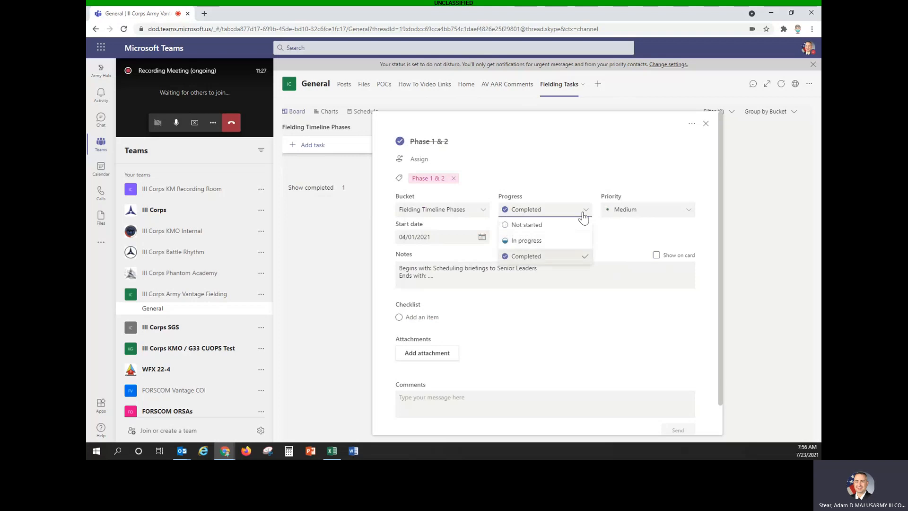
click(542, 241)
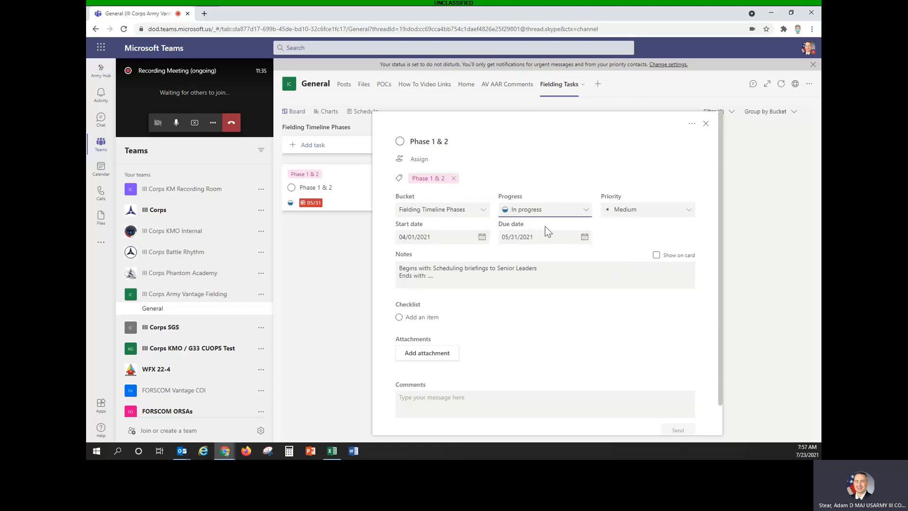
click(671, 214)
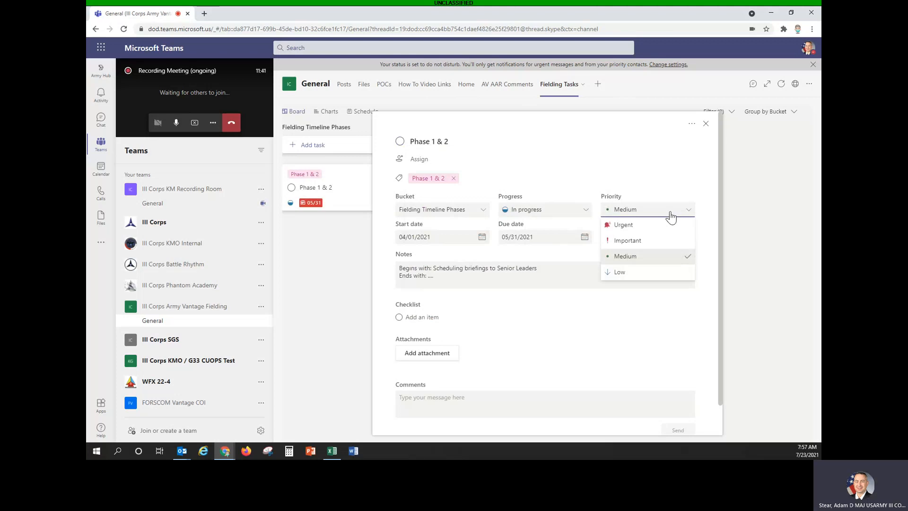
click(671, 216)
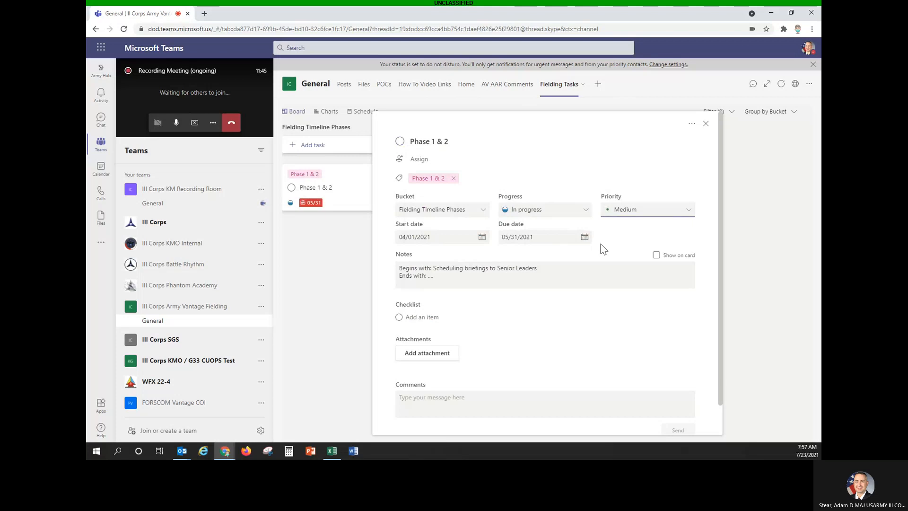
scroll(468, 298, down, 1)
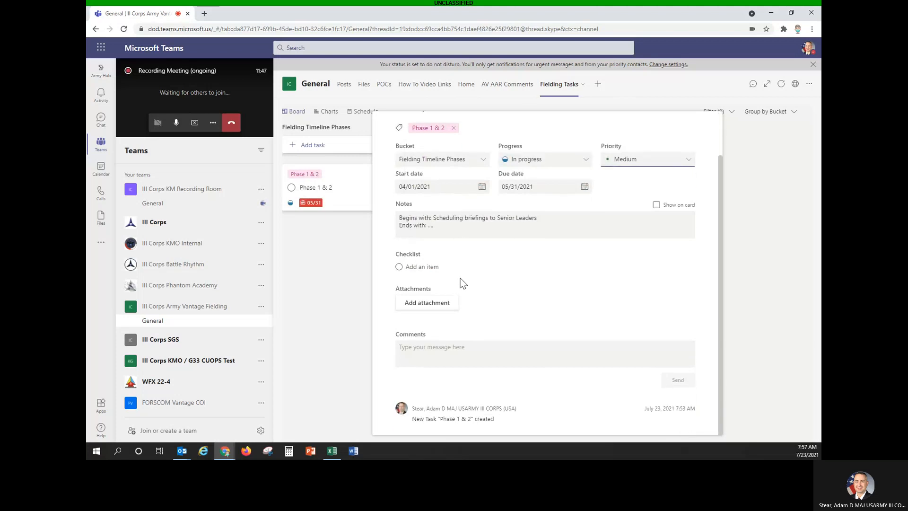
click(400, 271)
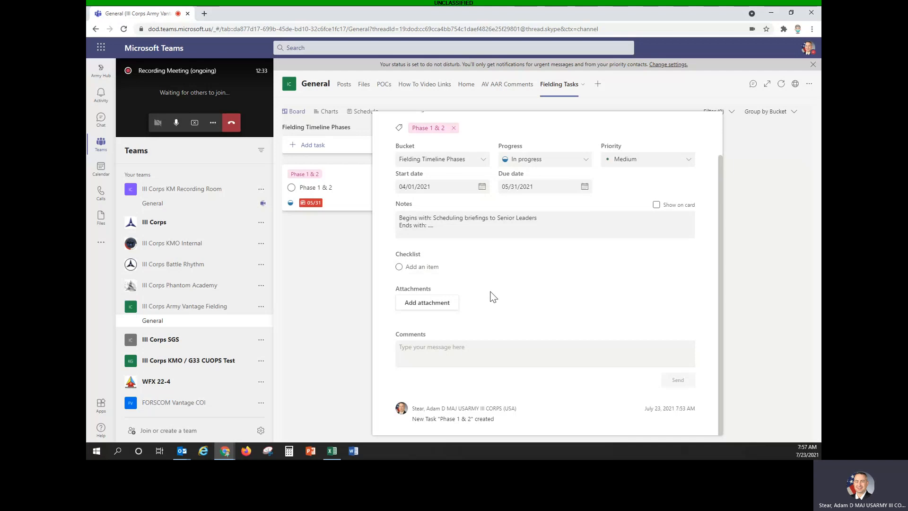
Attach OPORD PW 21-05-0288_Enclosure 1 from the Published_20210527 folder, inside 04_Special Projects > 20200811_Vantage > 01_Vantage Orders, to the Phase 1 & 2 task.
click(431, 310)
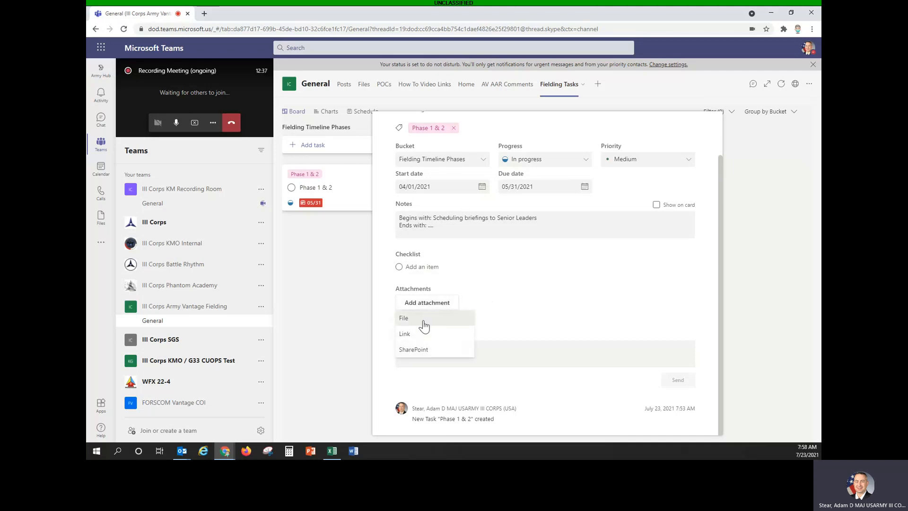
click(418, 316)
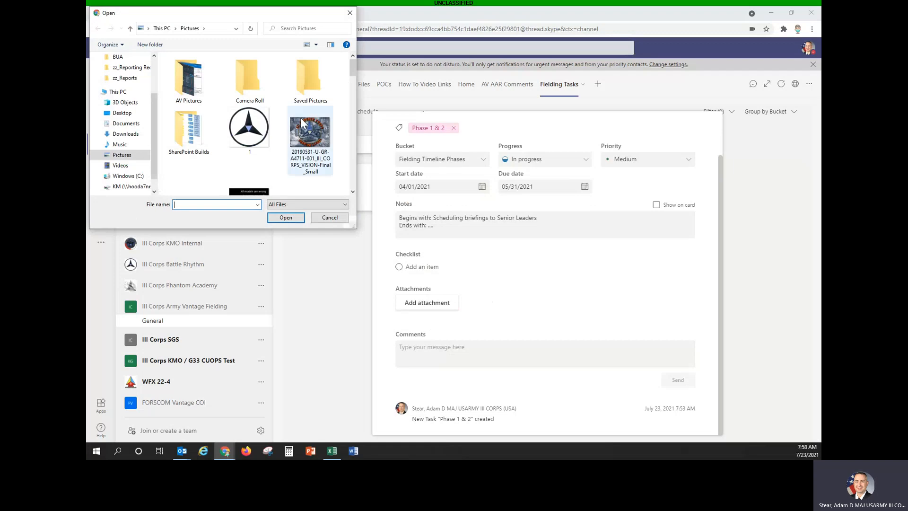
click(127, 123)
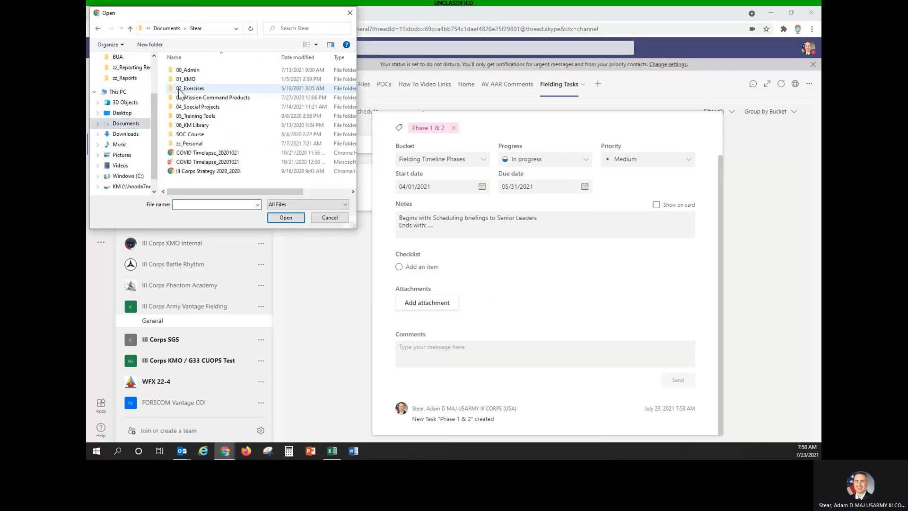
click(202, 108)
double_click(204, 109)
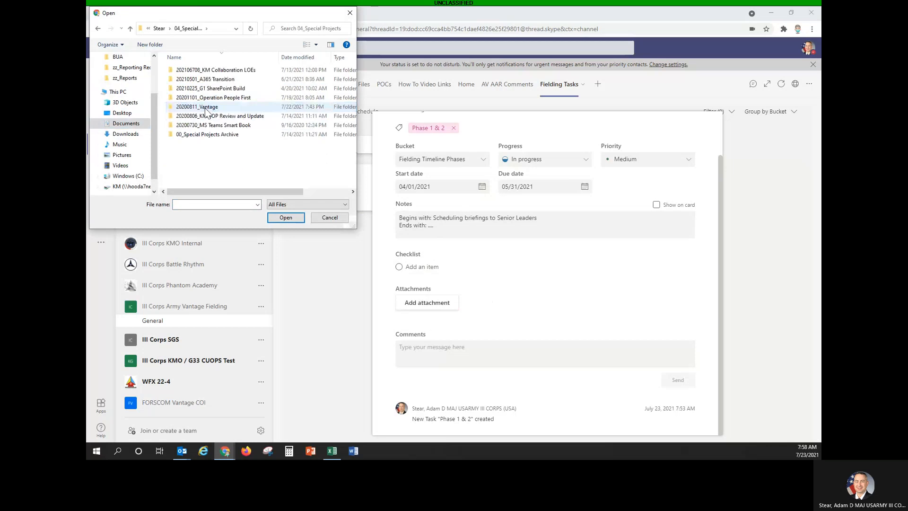
double_click(208, 106)
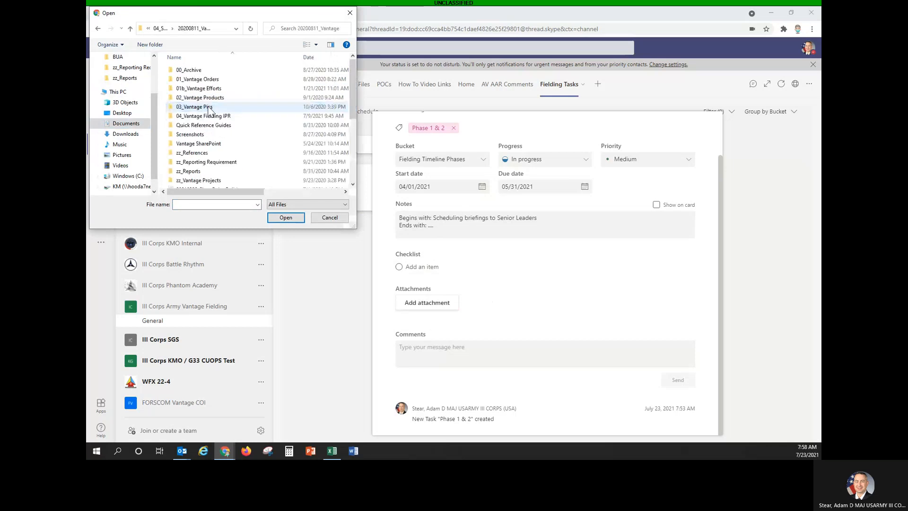
double_click(197, 80)
double_click(198, 80)
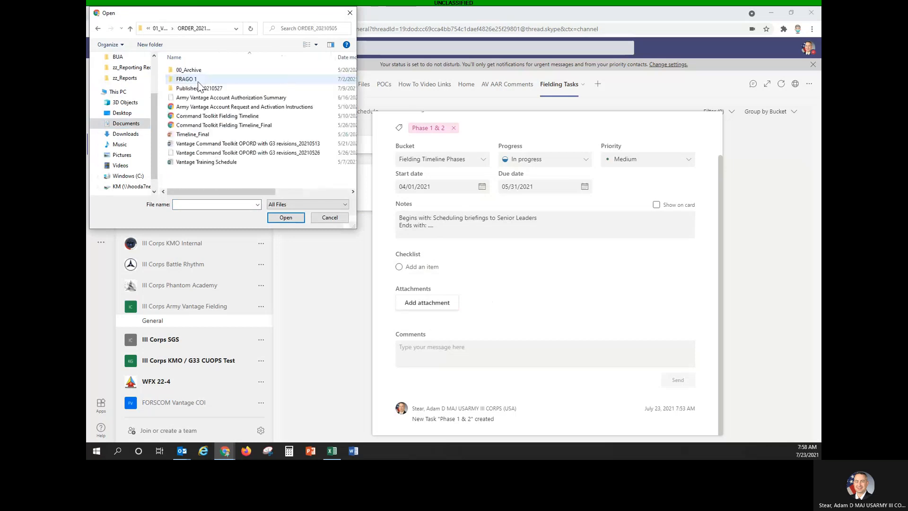
double_click(201, 88)
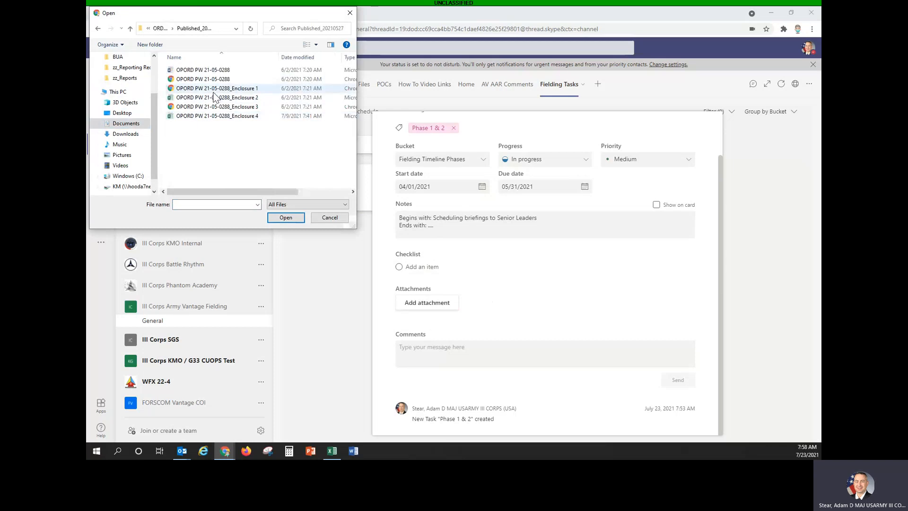
click(213, 90)
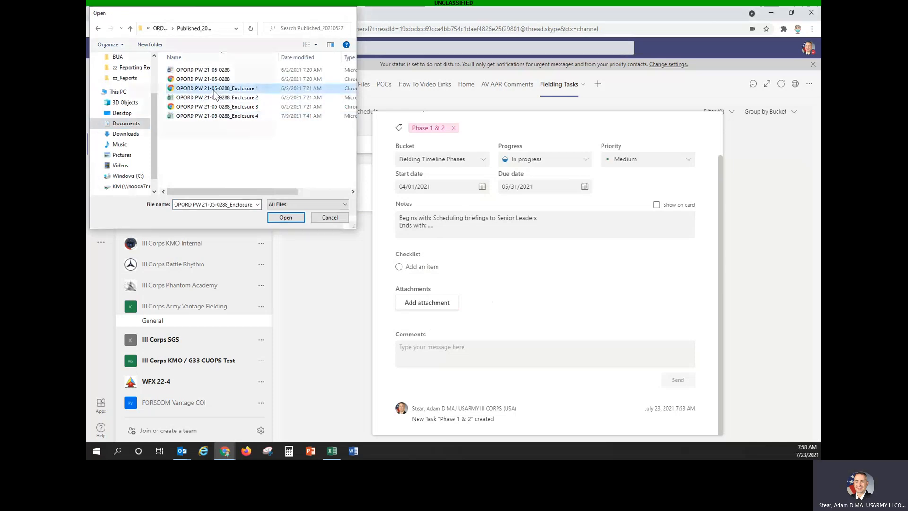
double_click(214, 90)
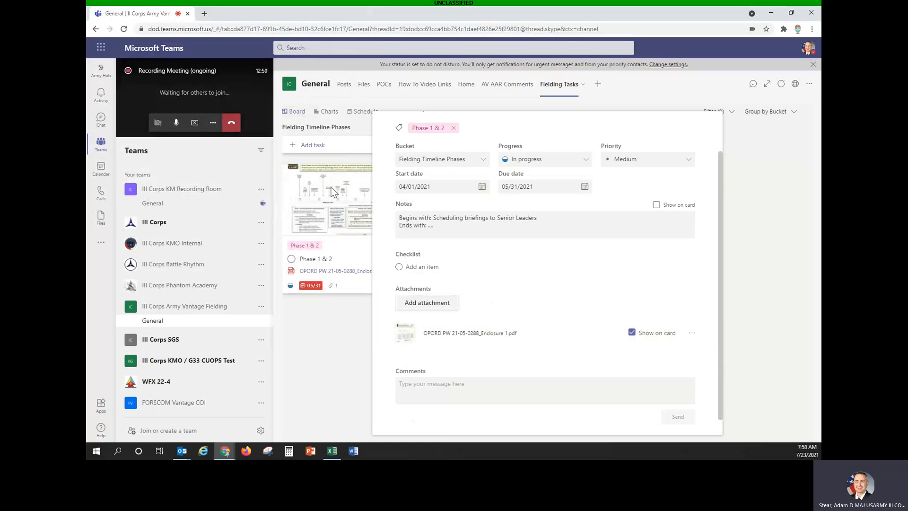
Switch the attachment's Show on card option off and back on, and close the Phase 1 & 2 task details.
click(632, 333)
click(632, 333)
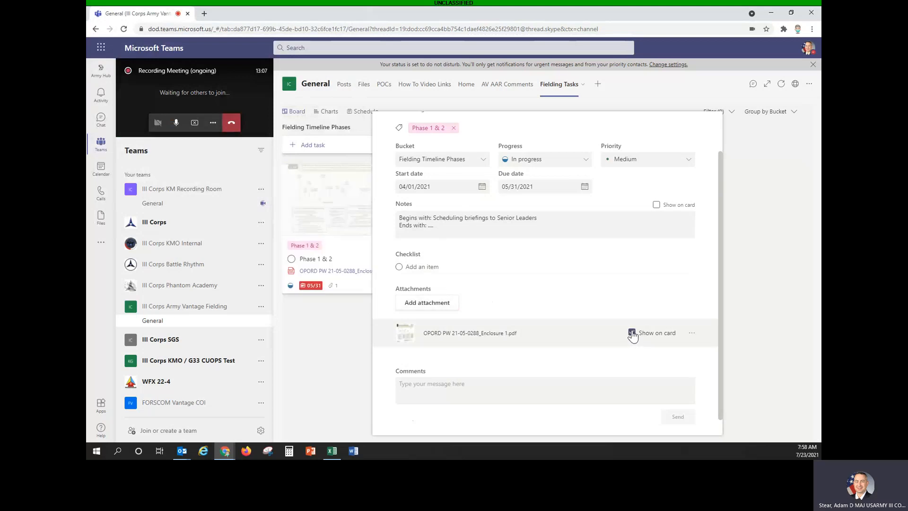
scroll(643, 313, down, 1)
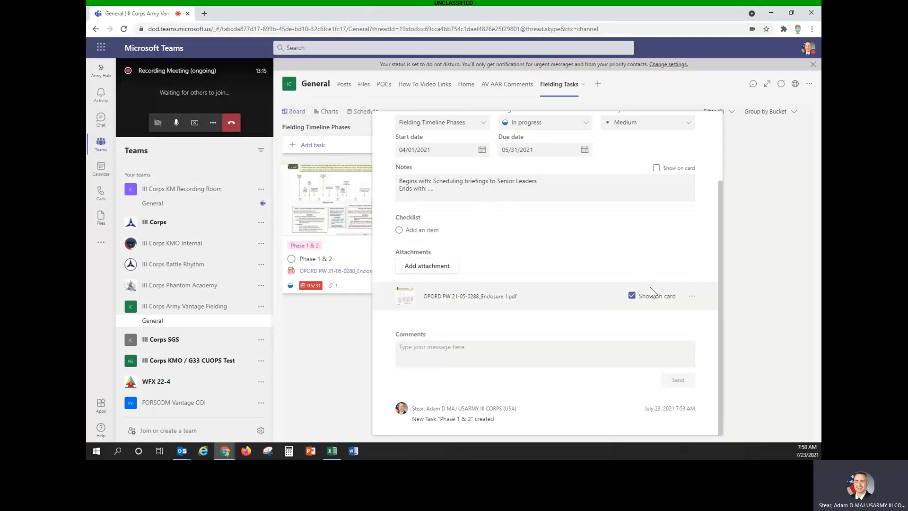
scroll(652, 291, up, 1)
scroll(646, 291, down, 1)
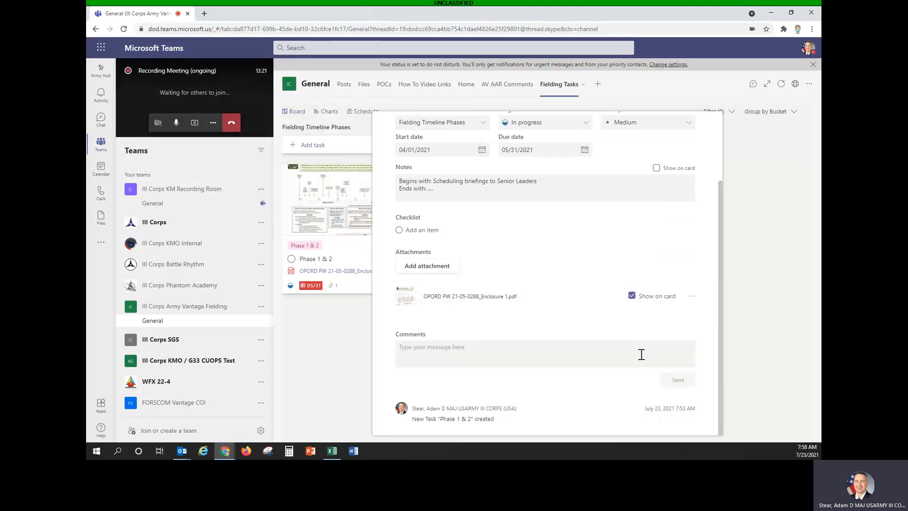
scroll(688, 219, up, 2)
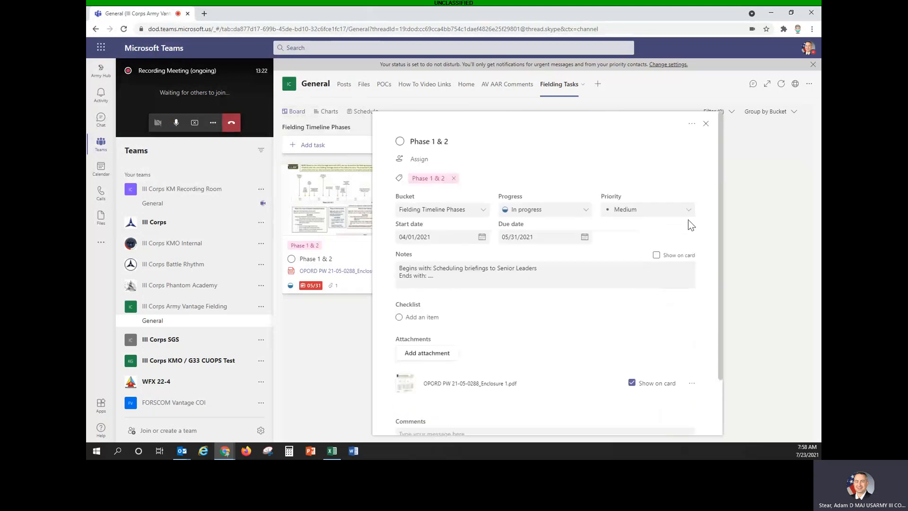
click(706, 124)
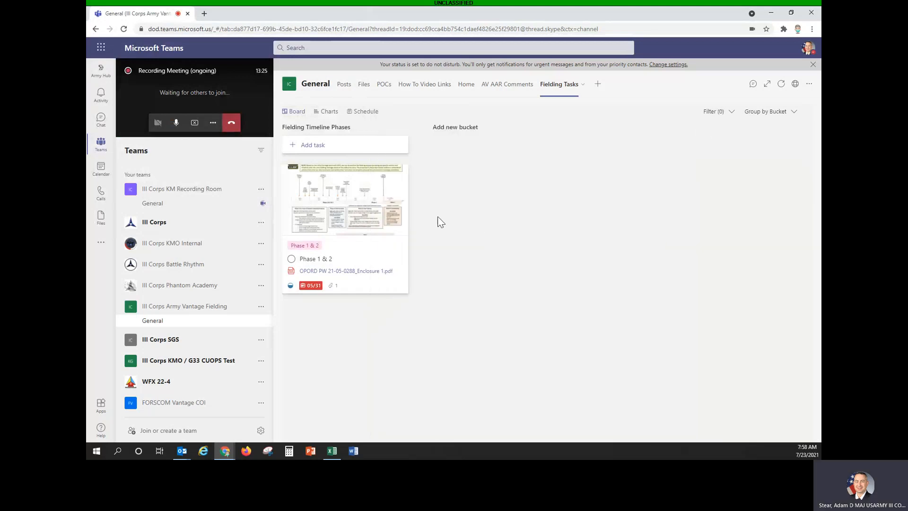
Add a task named "Phase 3" with a due date of 06/30 to the Fielding Timeline Phases bucket.
click(354, 146)
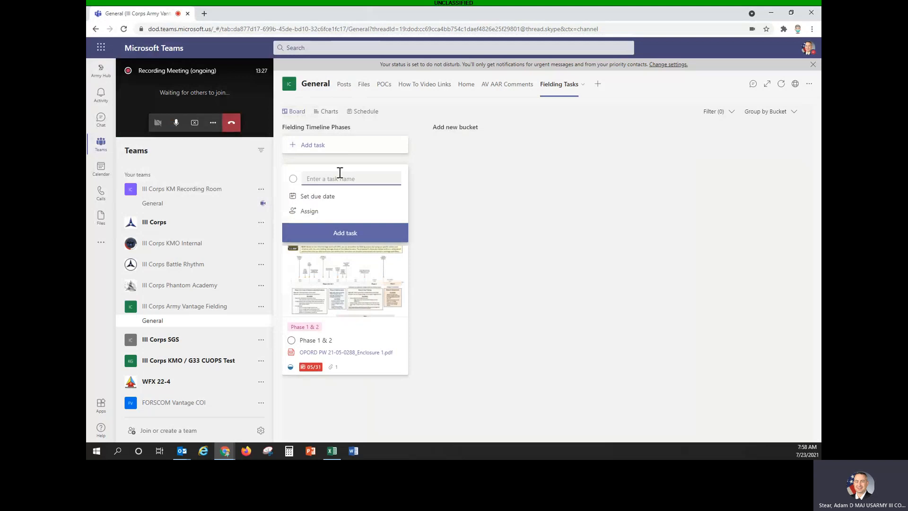
click(307, 197)
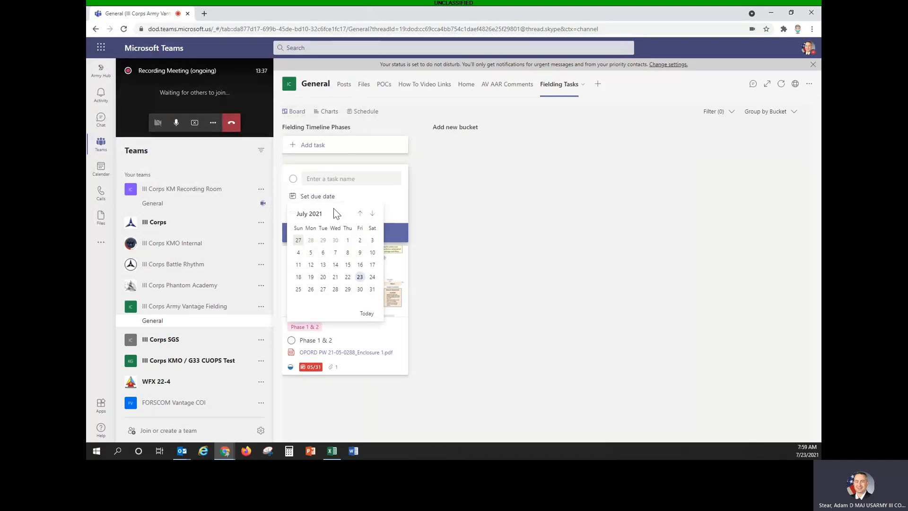
click(361, 214)
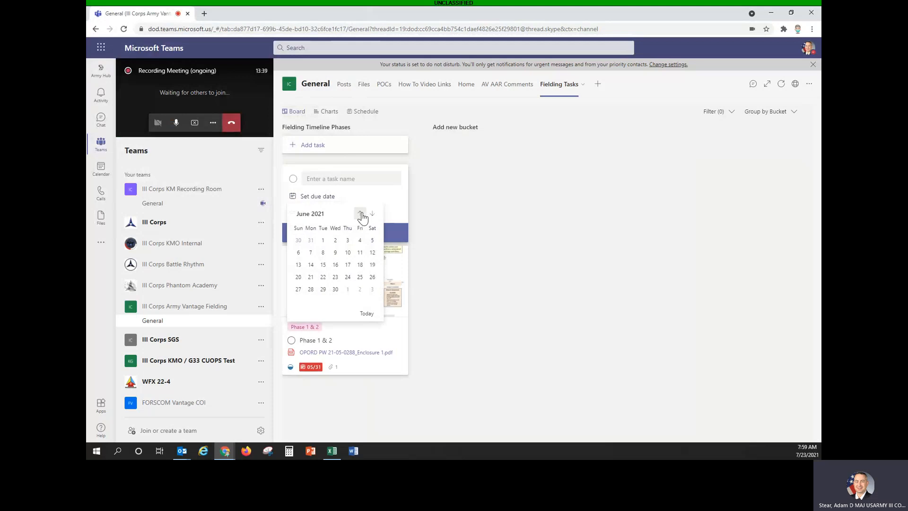
click(335, 289)
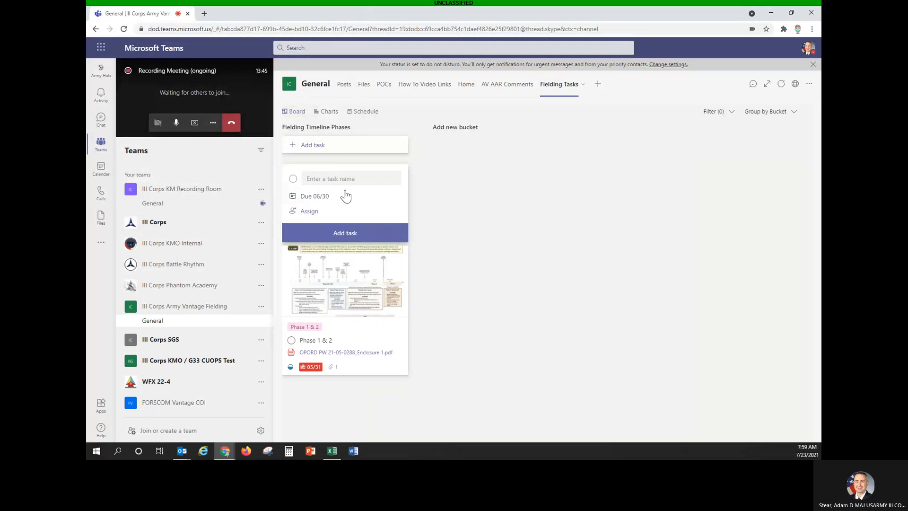
click(362, 178)
text(Phase)
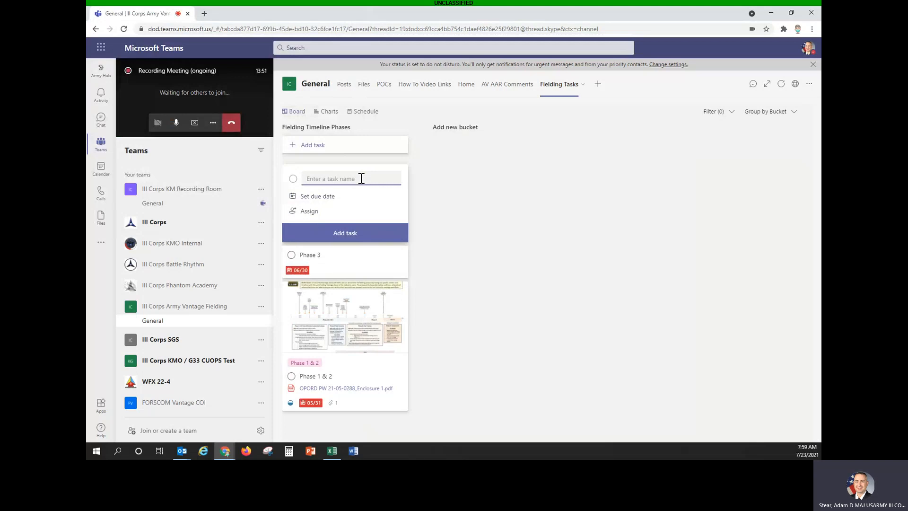
click(332, 272)
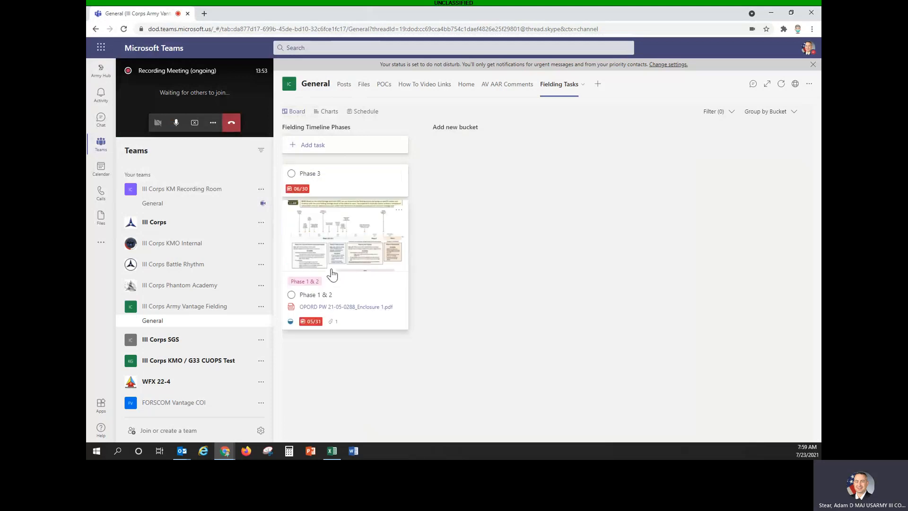
Open the Phase 3 task and set its start date to 06/01/2021.
click(349, 191)
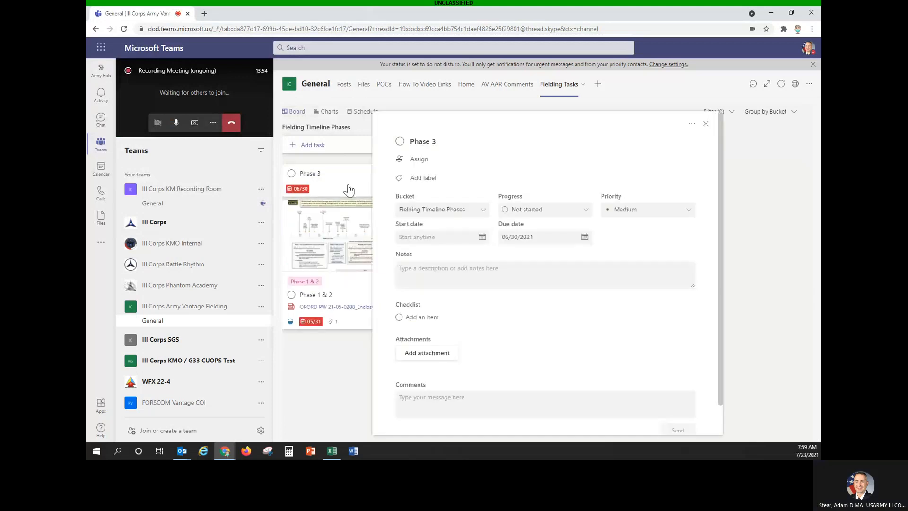
click(482, 237)
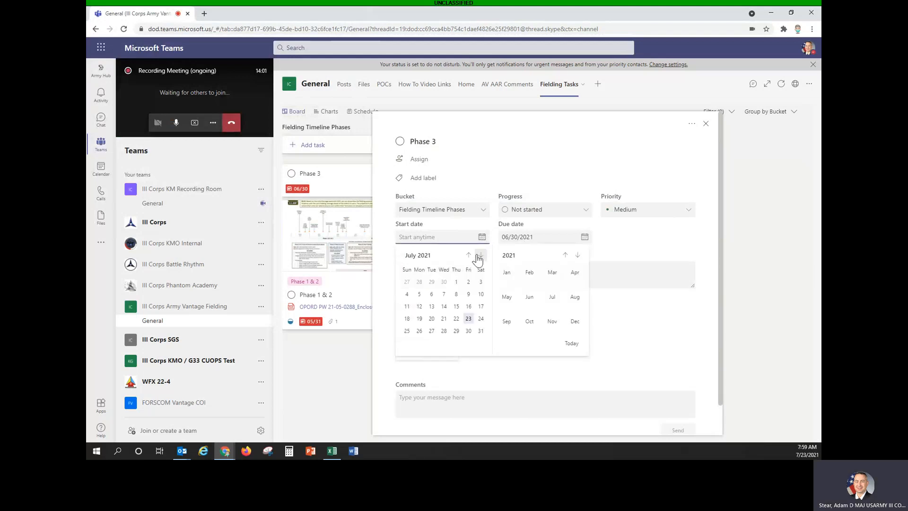
click(468, 255)
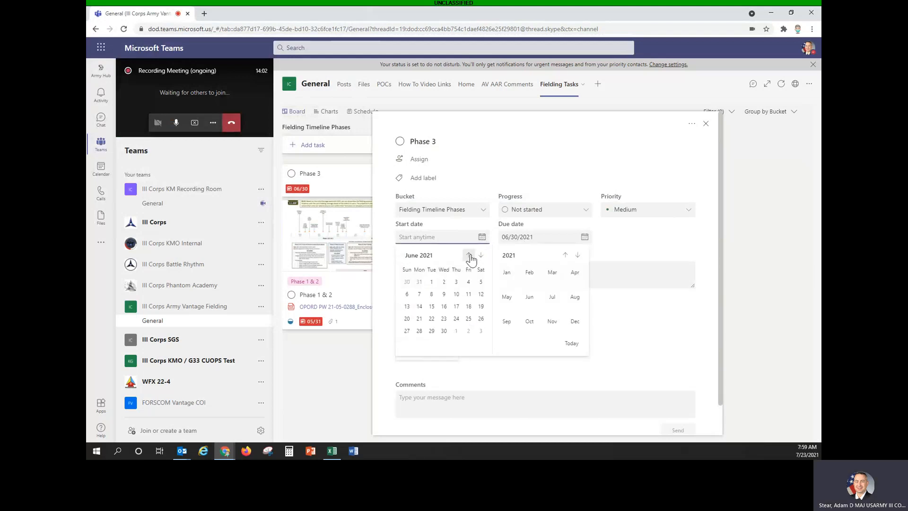
click(432, 283)
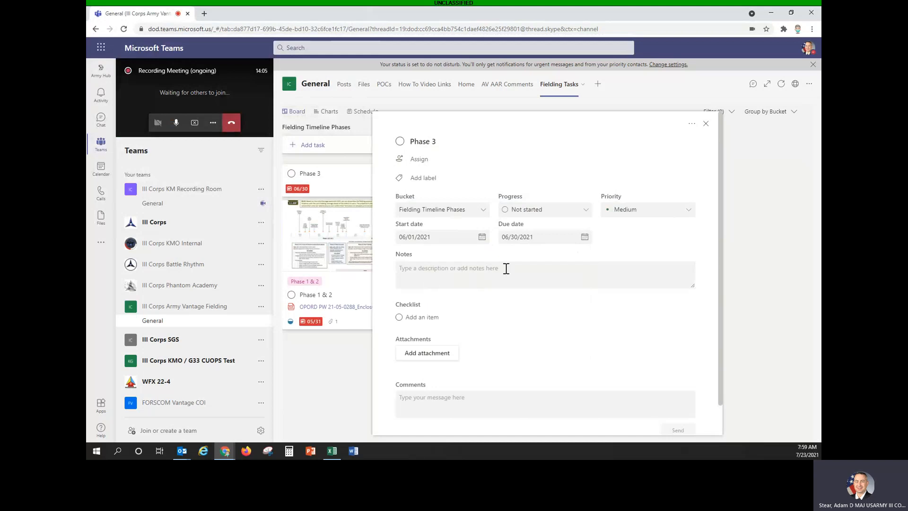
Apply the "Phase 3" label to the Phase 3 task.
click(422, 177)
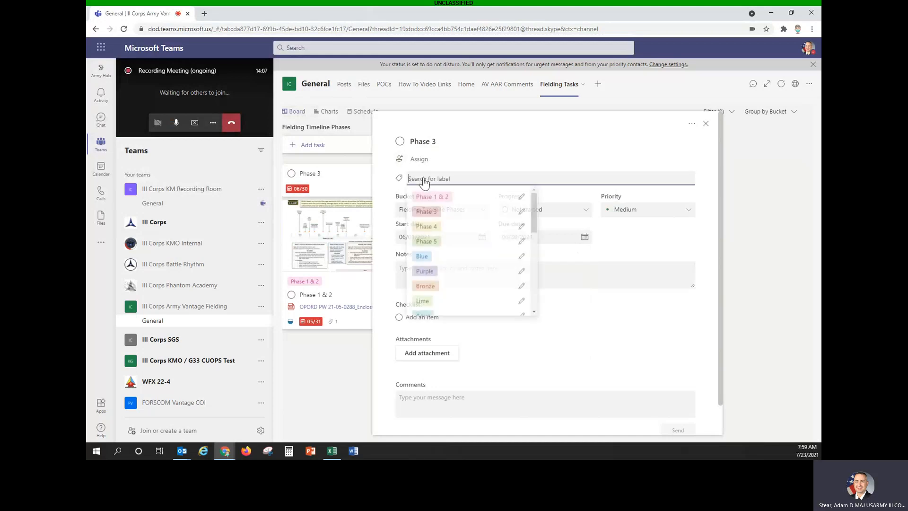
click(470, 214)
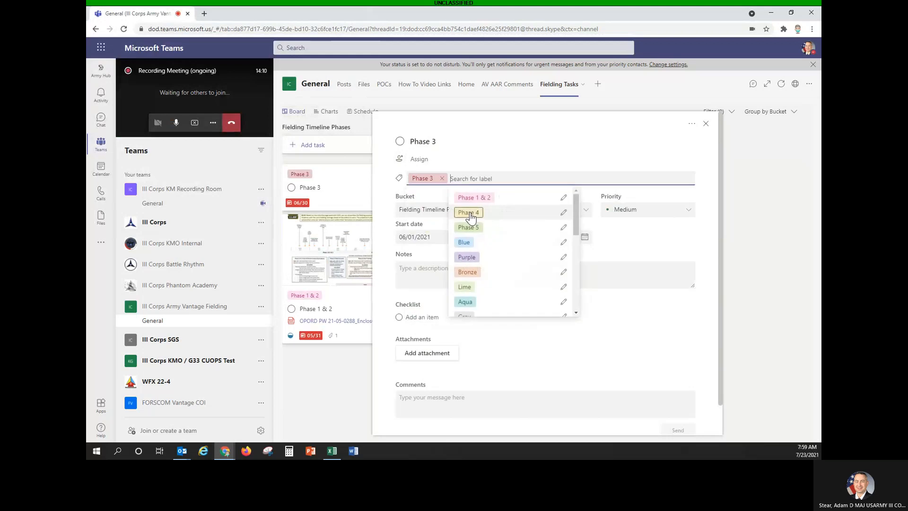
click(645, 241)
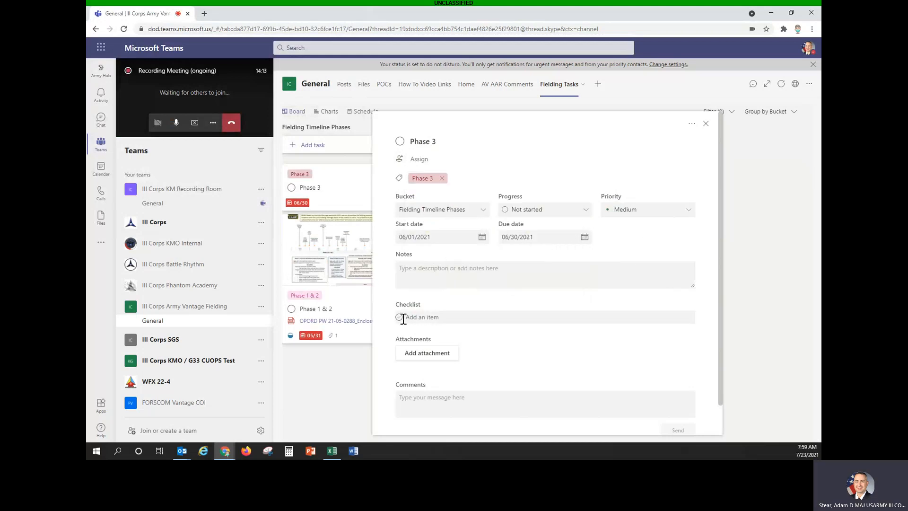
Attach OPORD PW 21-05-0288_Enclosure 1 to the Phase 3 task without showing it on the card, and close the task details.
click(408, 353)
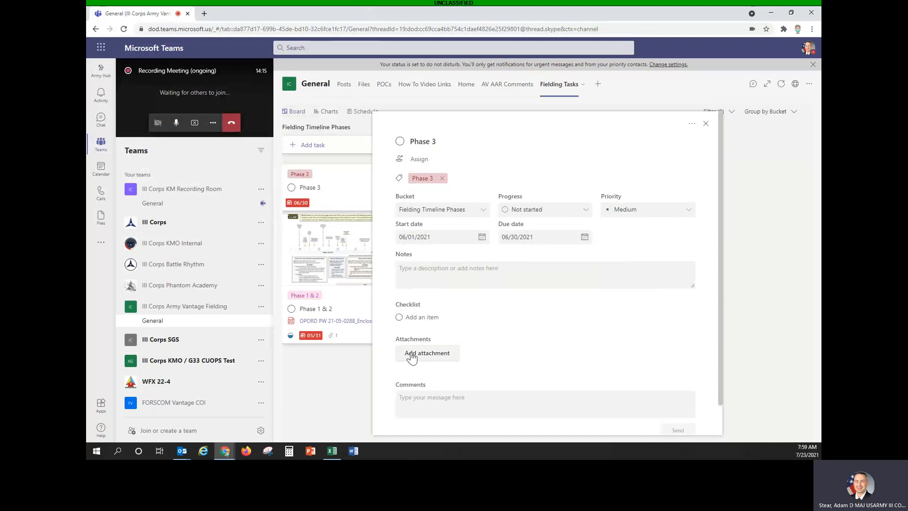
click(410, 368)
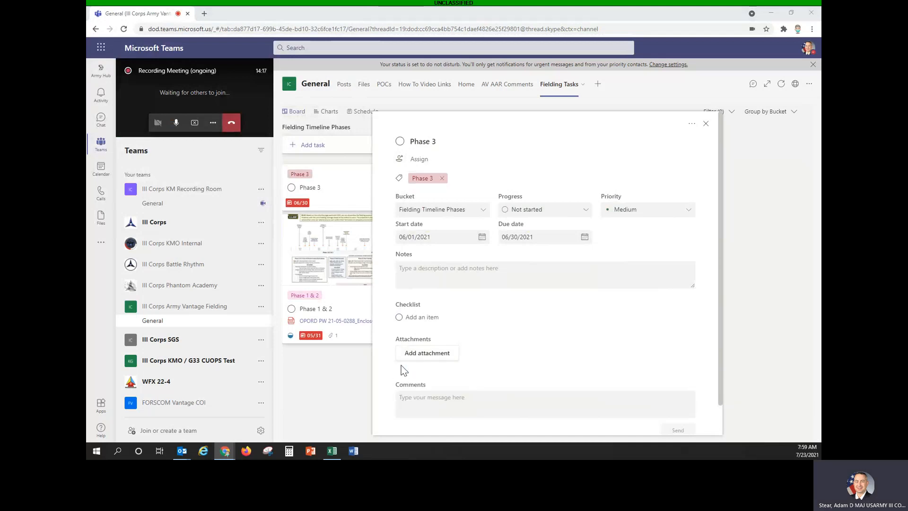
double_click(198, 89)
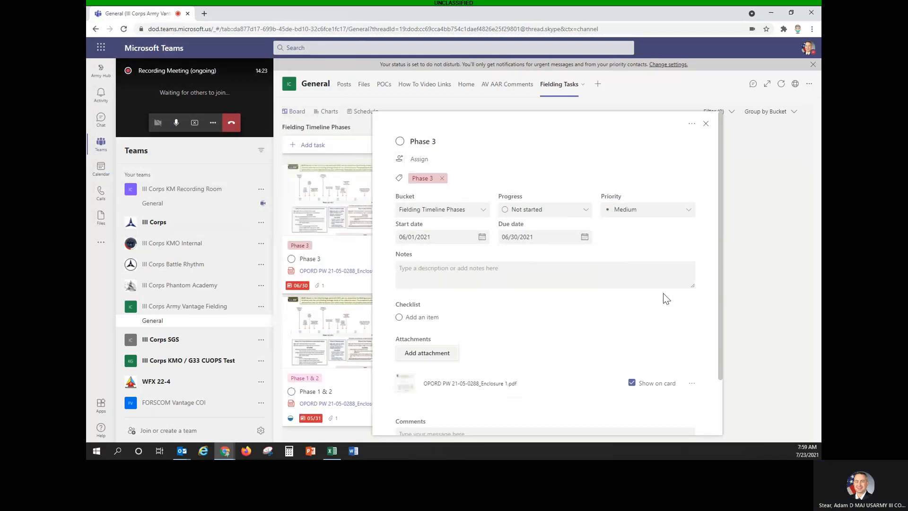
click(632, 383)
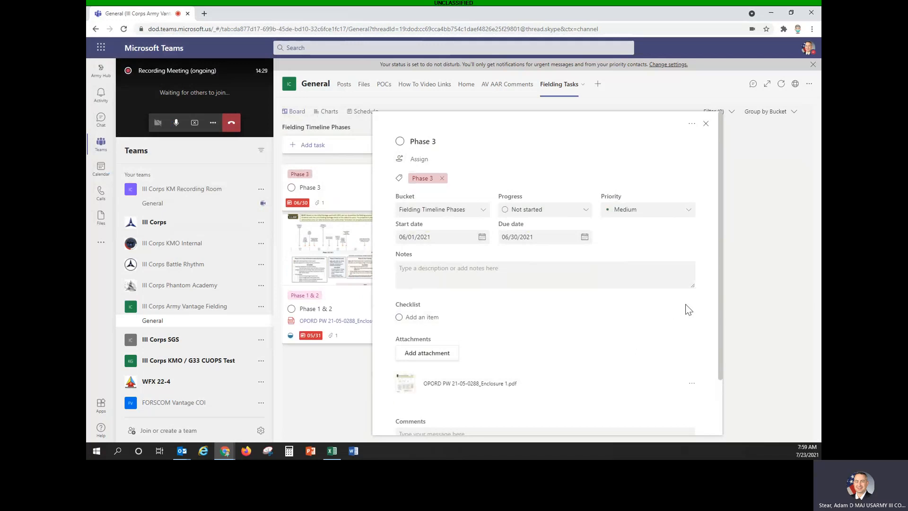
scroll(690, 305, down, 3)
scroll(694, 304, up, 3)
click(705, 124)
Add a task named "Phase 4" with a due date of 07/01 to the Fielding Timeline Phases bucket.
click(352, 145)
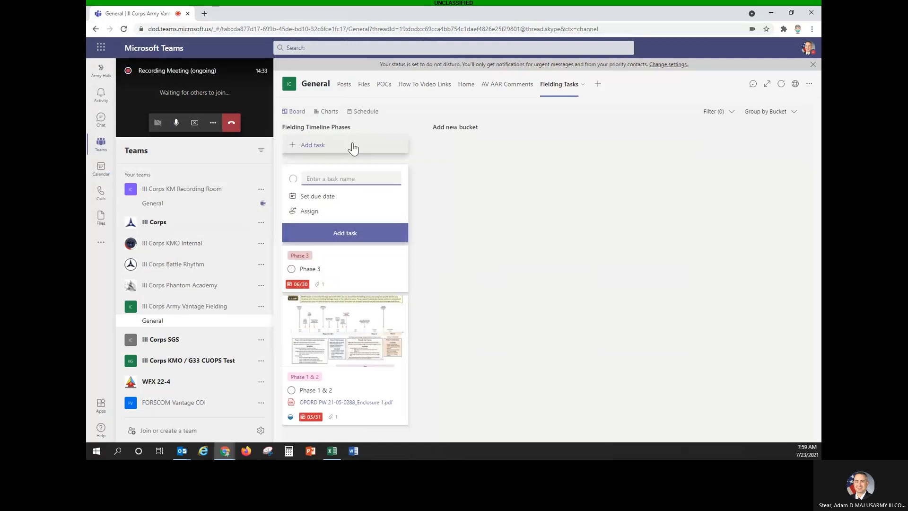
text(Phase 4)
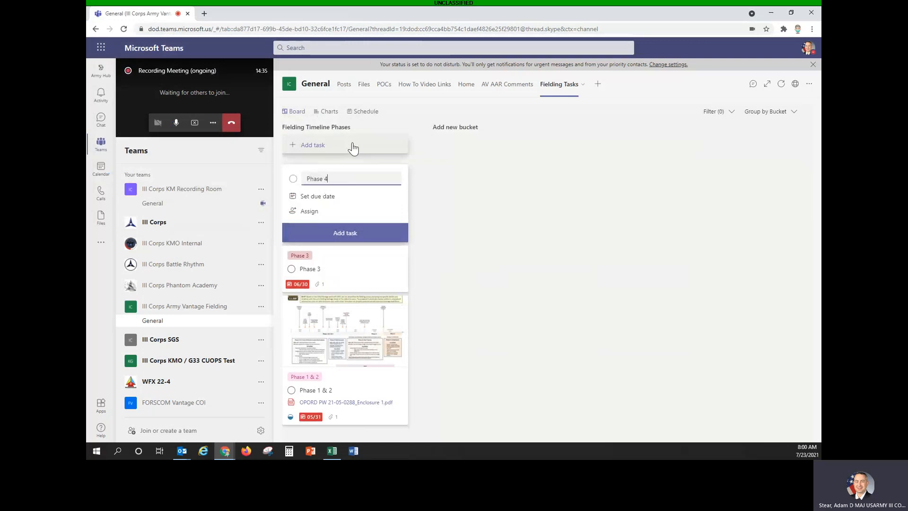
click(331, 205)
click(330, 201)
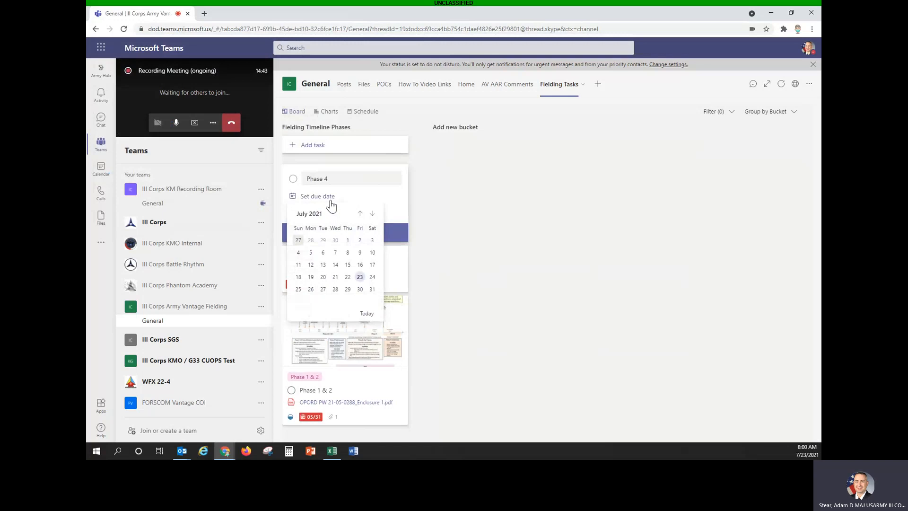
click(348, 241)
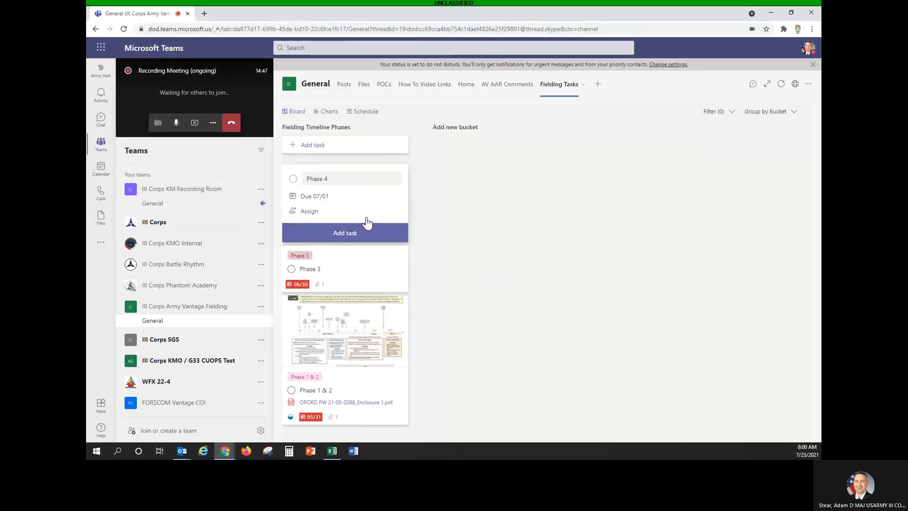
click(362, 234)
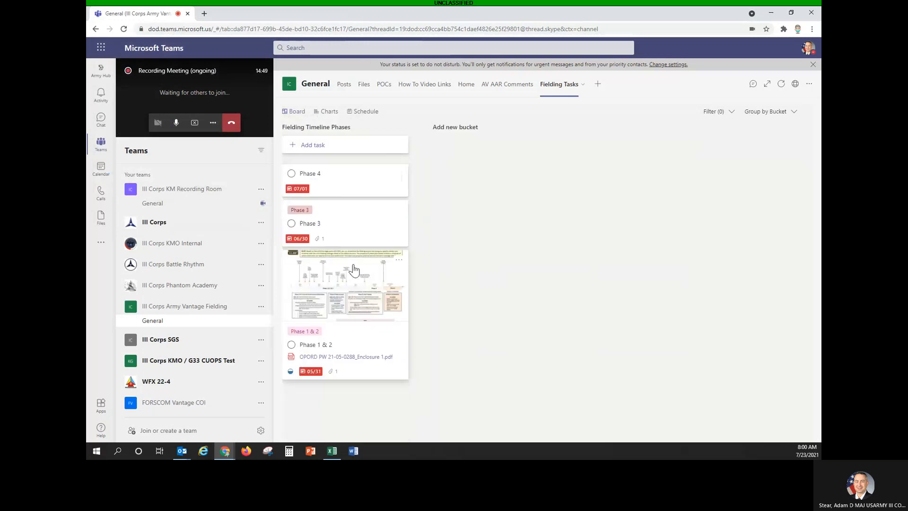
Open the Phase 4 task and set its start date to 07/01/2021 and its due date to 08/31/2021.
click(358, 184)
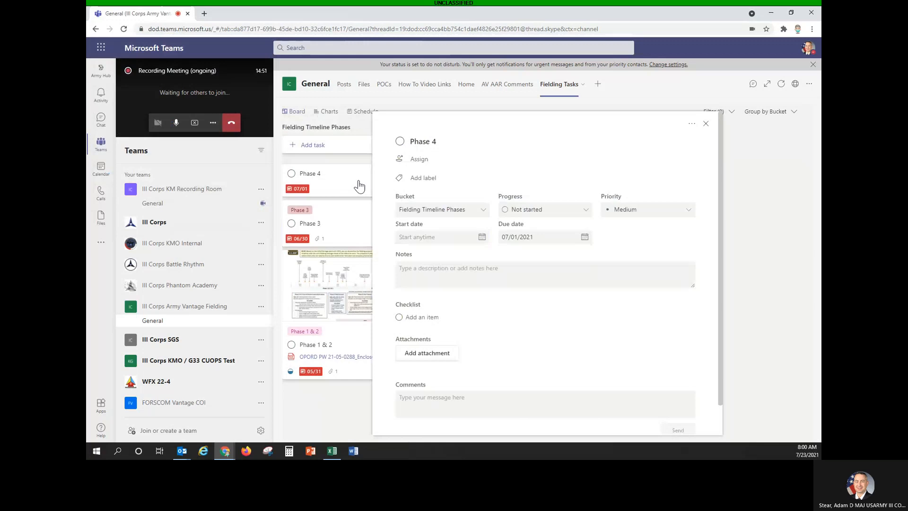
click(482, 237)
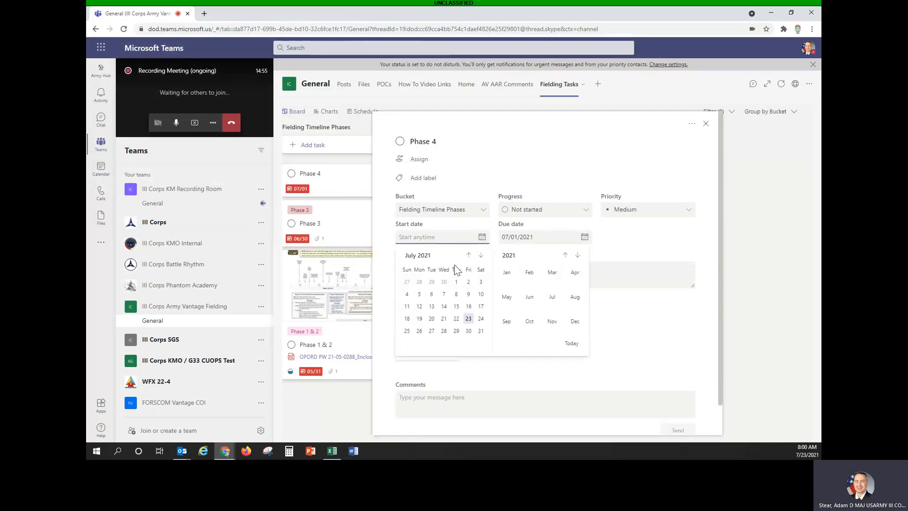
click(457, 286)
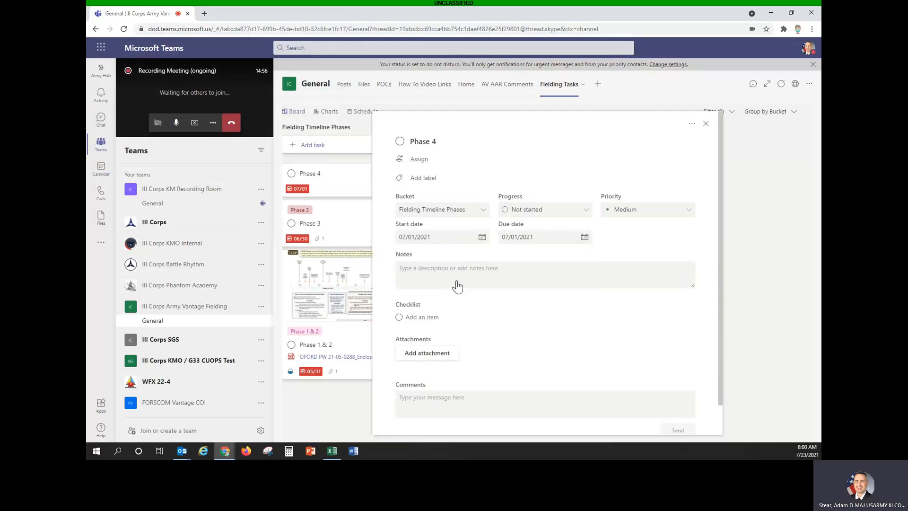
click(585, 237)
click(583, 256)
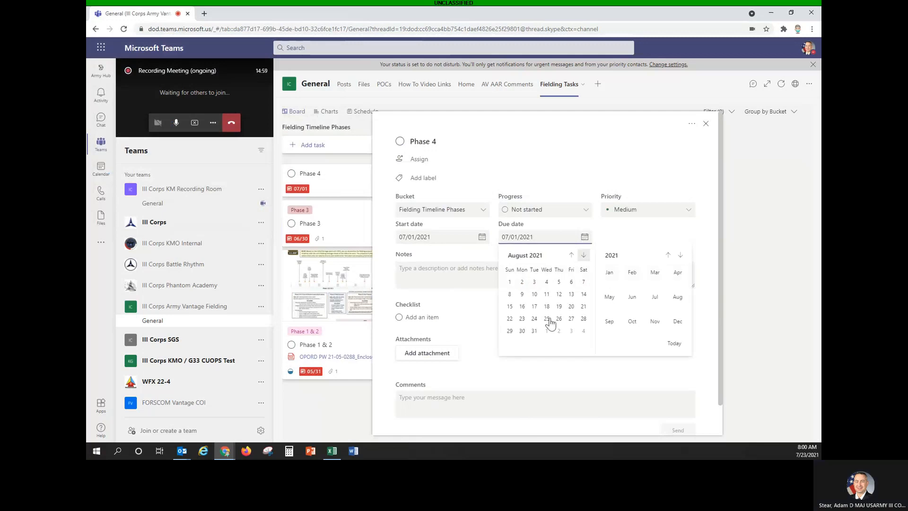
click(534, 331)
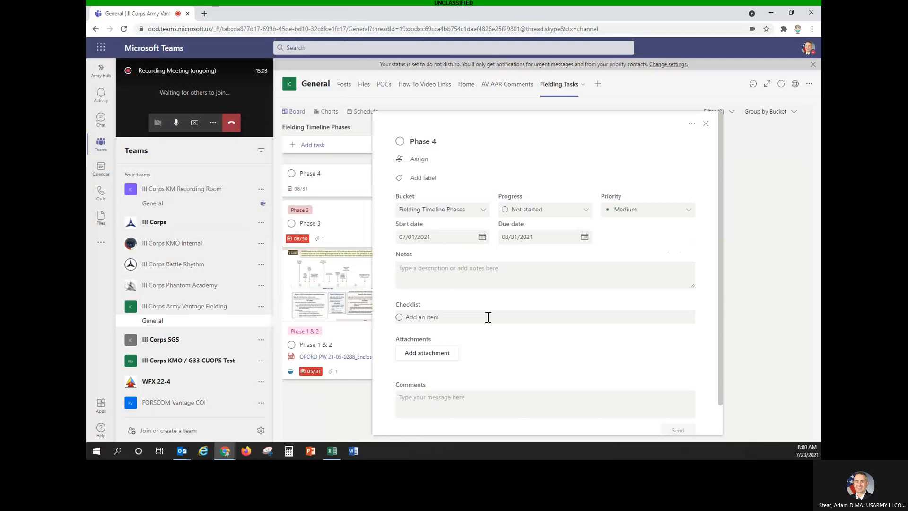
Attach OPORD PW 21-05-0288_Enclosure 1 to the Phase 4 task without showing it on the card, and close the task details.
click(432, 358)
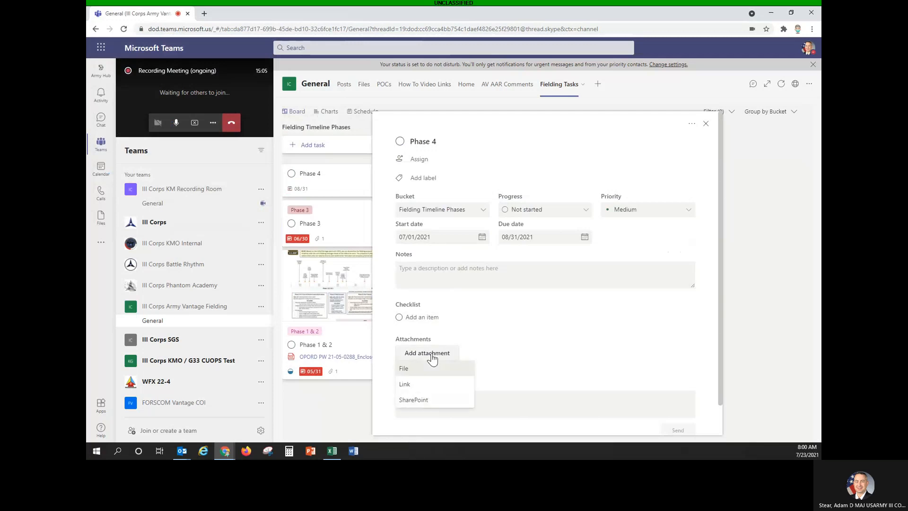
click(404, 369)
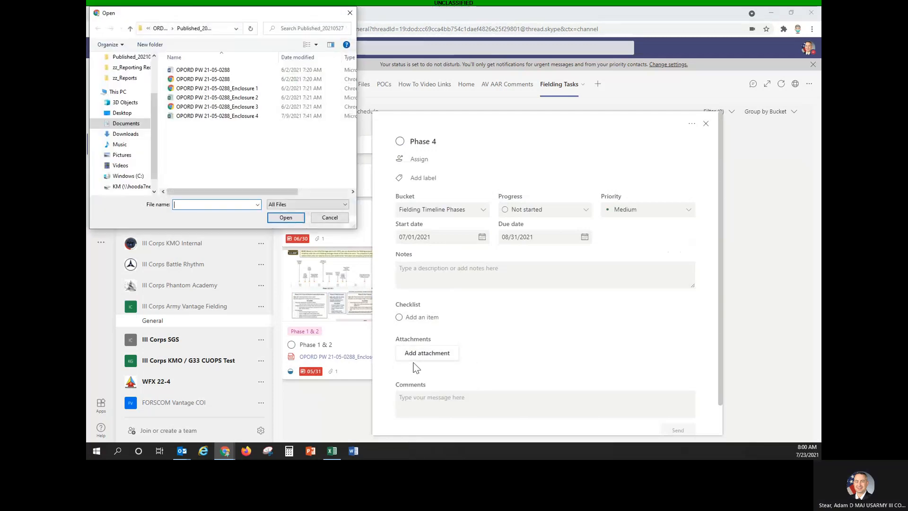
click(218, 89)
double_click(217, 92)
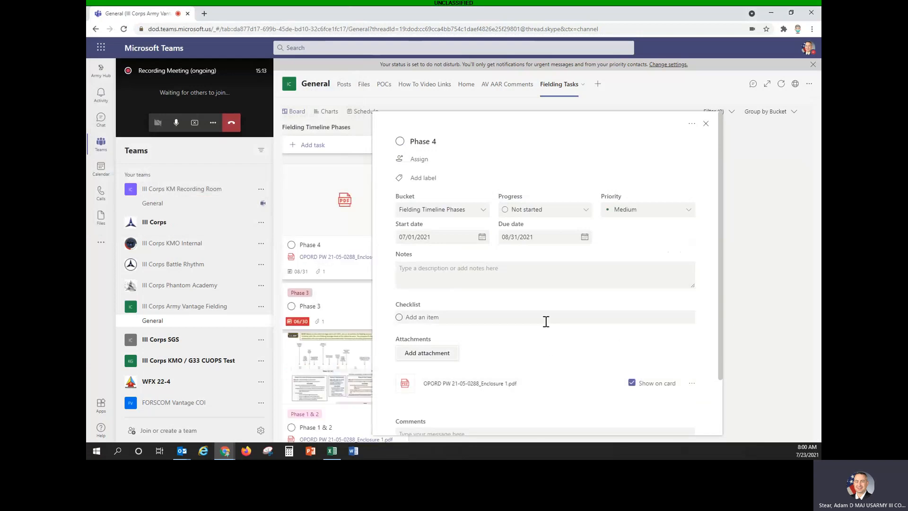
scroll(563, 323, down, 2)
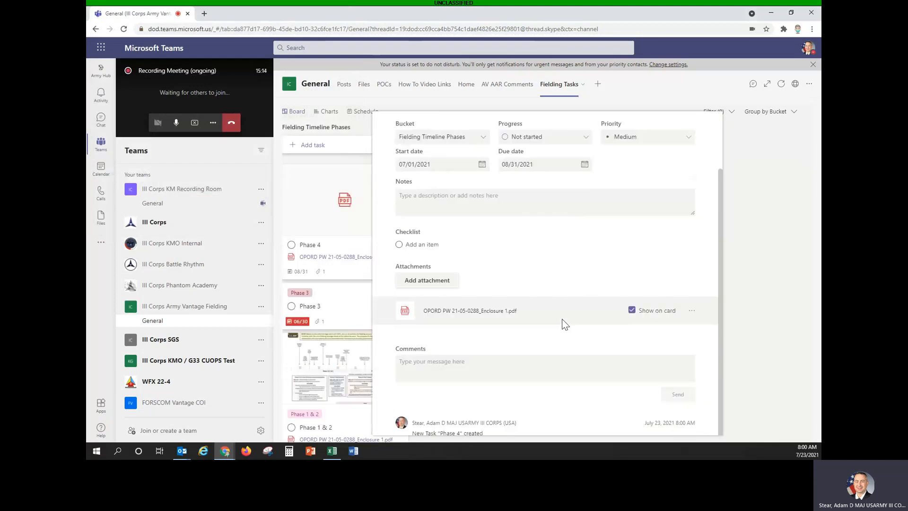
click(632, 310)
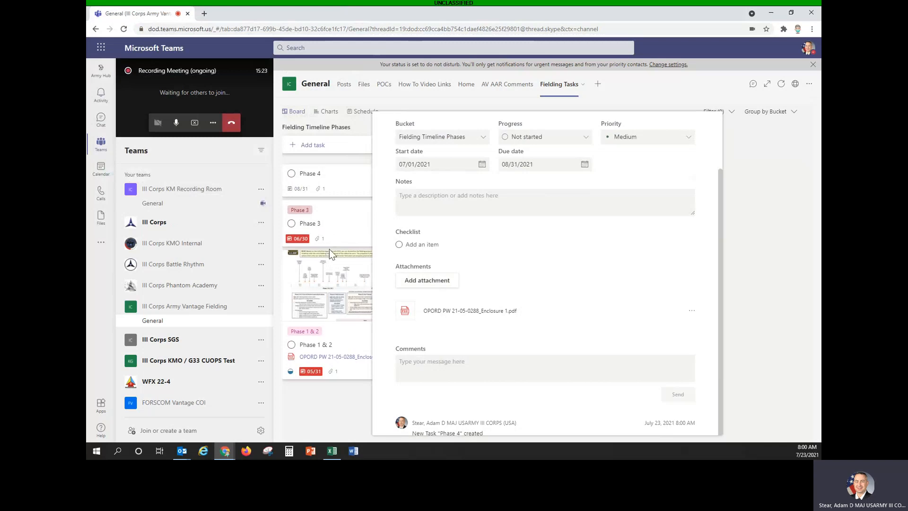
scroll(580, 310, down, 1)
scroll(581, 315, up, 2)
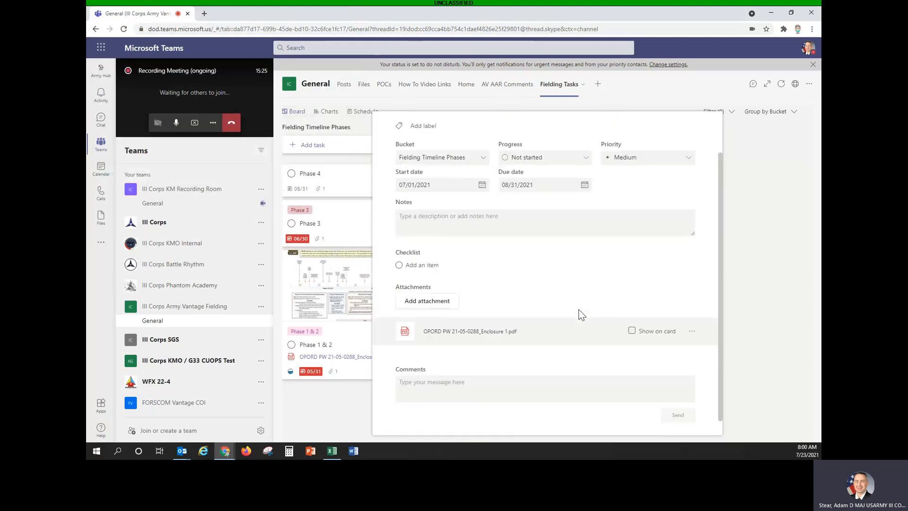
scroll(581, 315, up, 1)
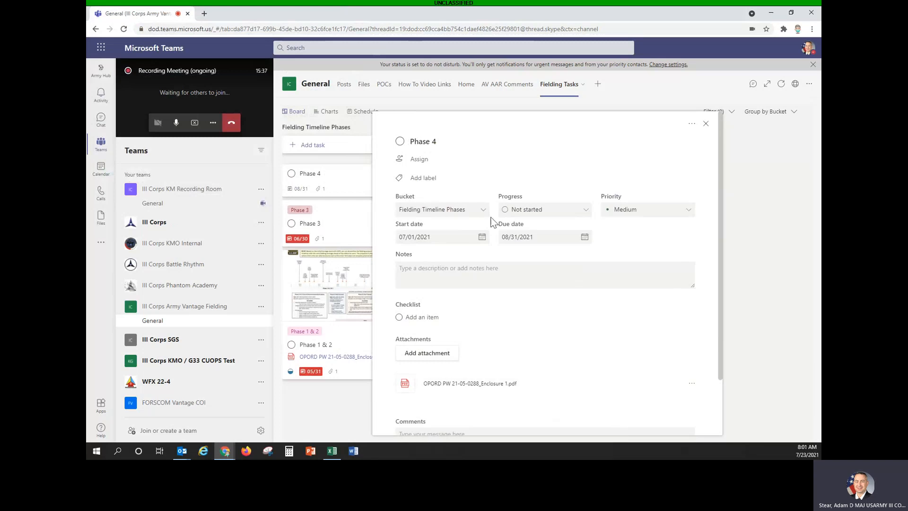
click(705, 125)
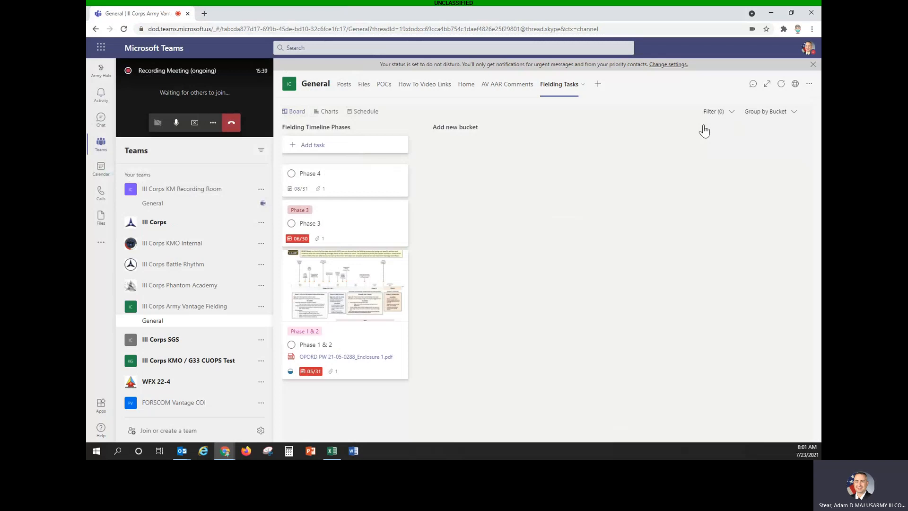
Reopen the Phase 4 task, apply the "Phase 4" label to it, and close its details.
click(373, 189)
click(421, 178)
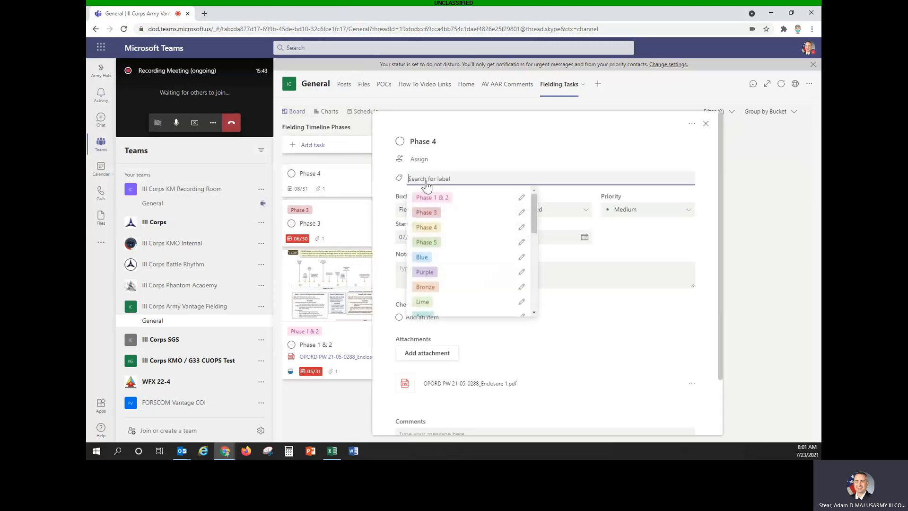
click(433, 229)
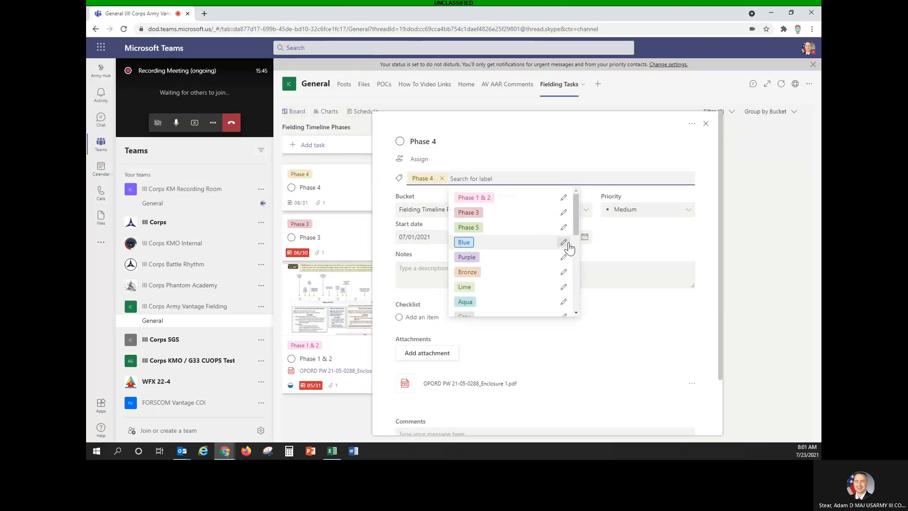
click(644, 251)
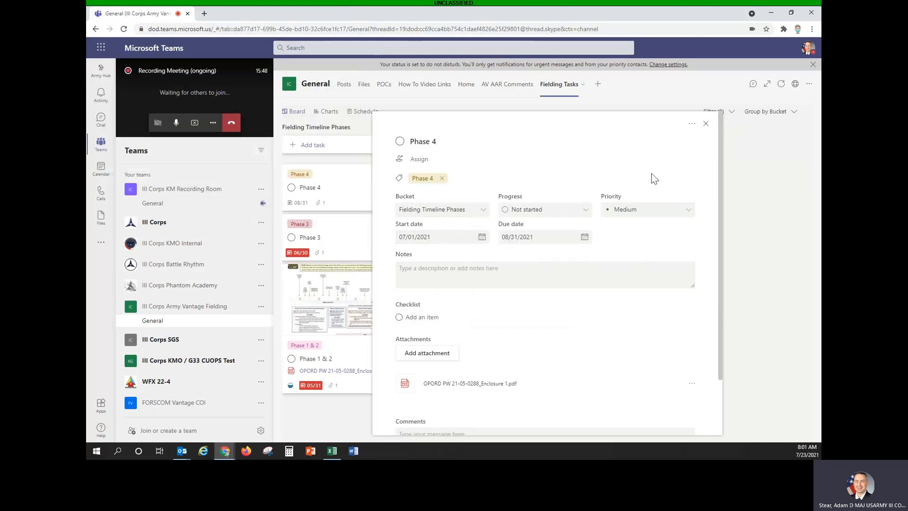
click(705, 126)
Add a task named "Phase 5" with a due date of 09/01 to the Fielding Timeline Phases bucket.
click(343, 146)
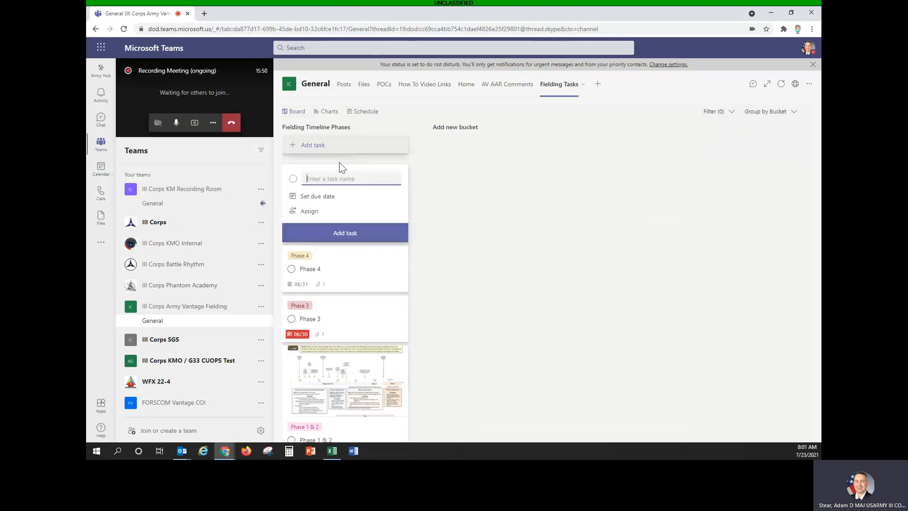
text(Phase 5)
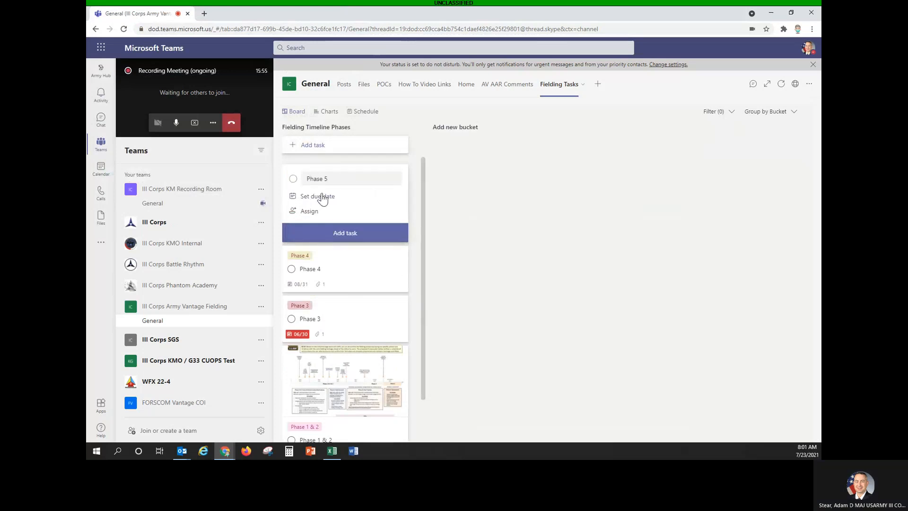
click(323, 197)
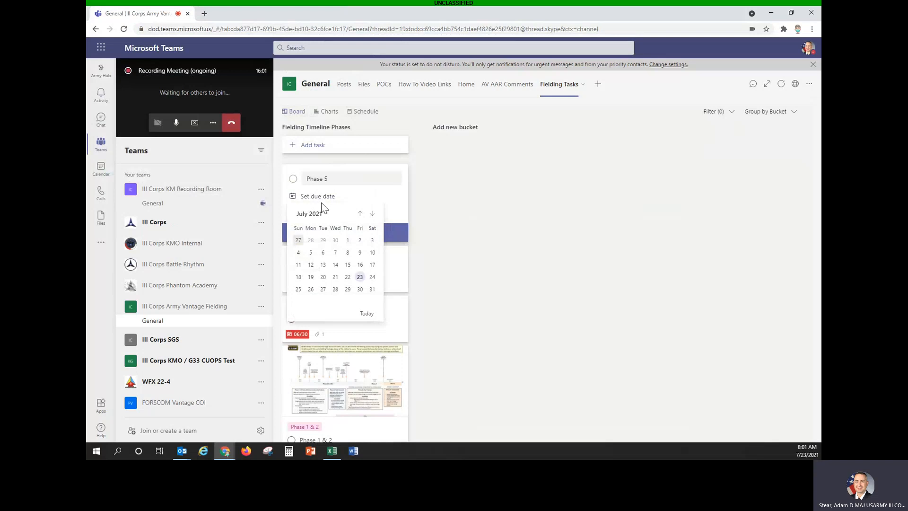
click(372, 213)
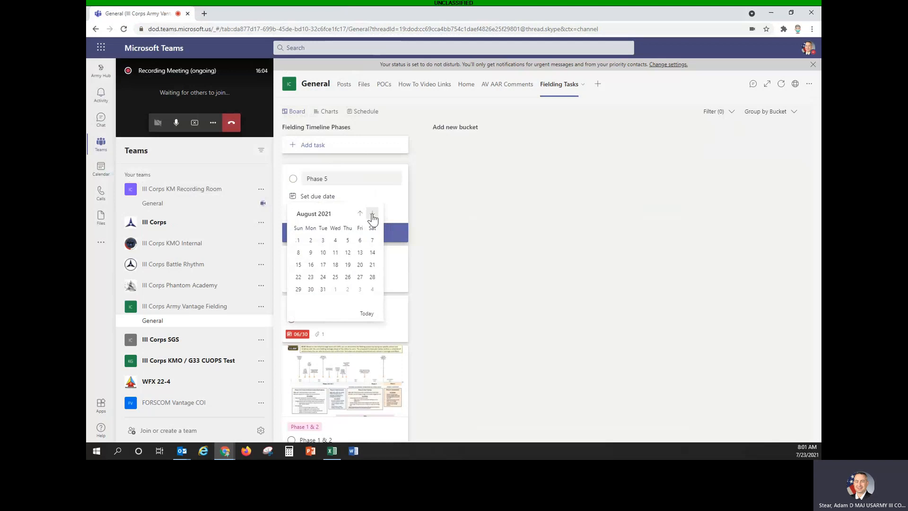
click(372, 217)
click(335, 240)
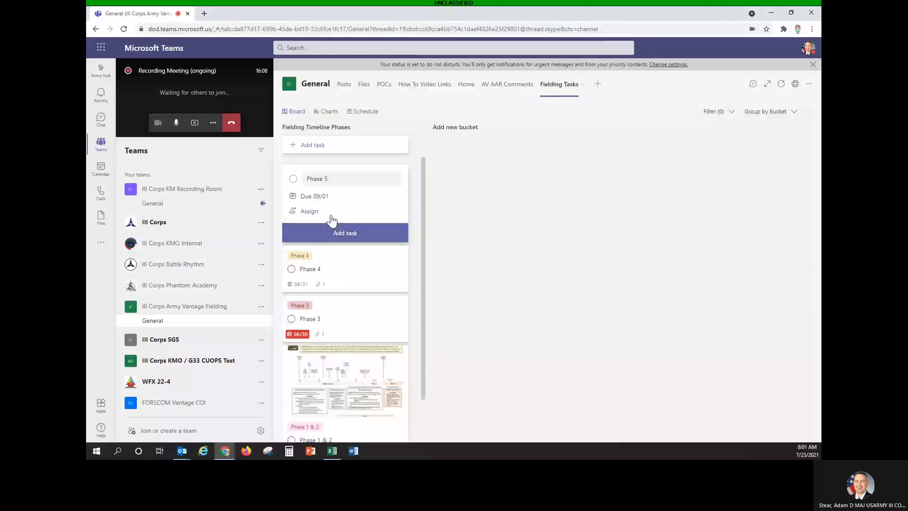
click(356, 234)
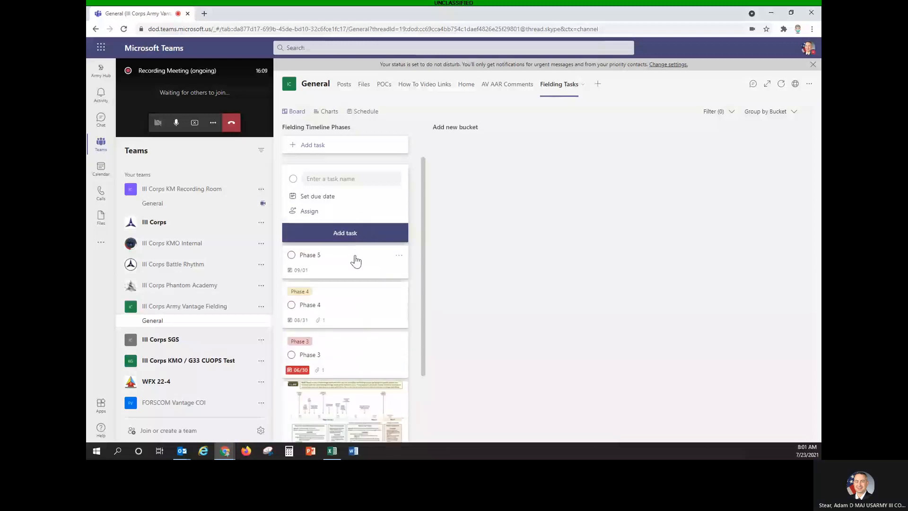
click(355, 265)
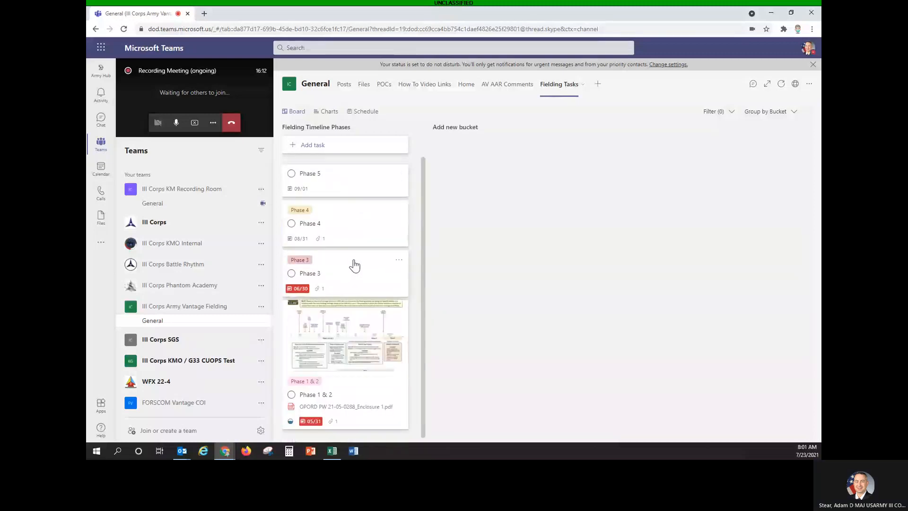
Open the Phase 5 task and set its start date to 09/01/2021 and its due date to 12/31/2021.
click(351, 189)
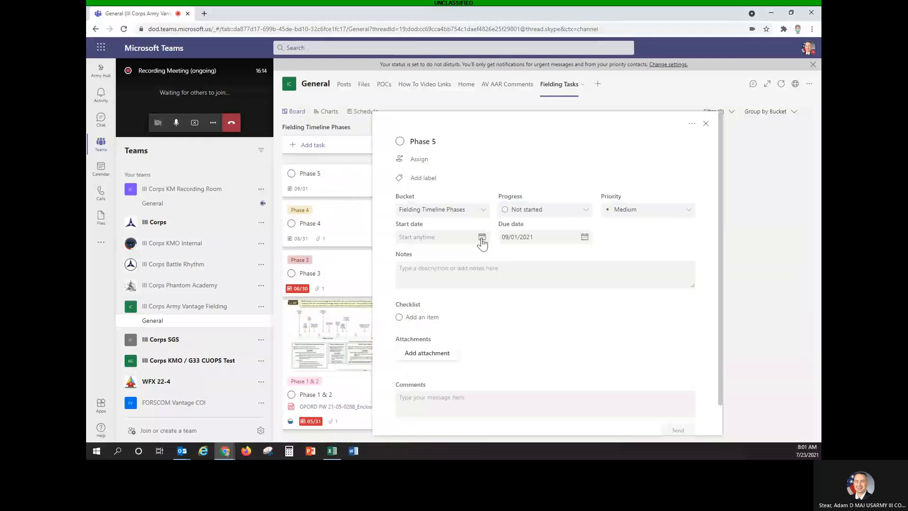
click(482, 237)
click(480, 255)
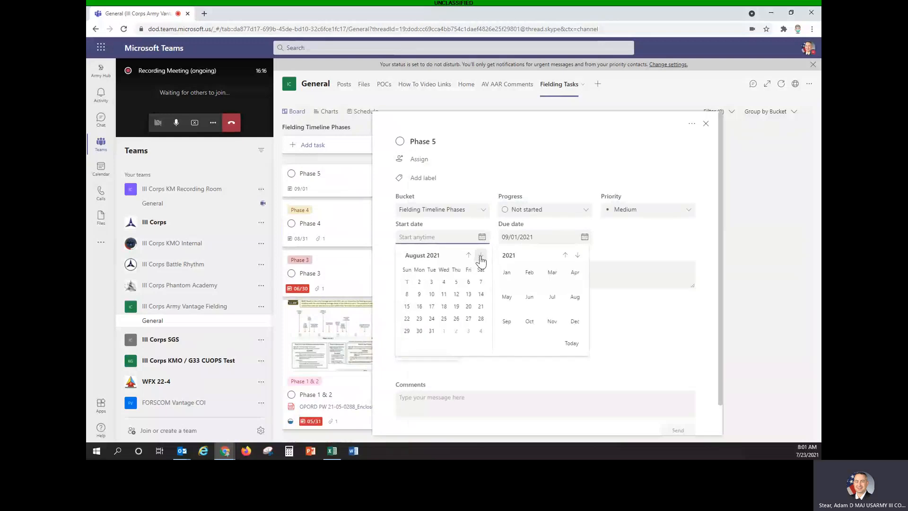
click(480, 256)
click(444, 282)
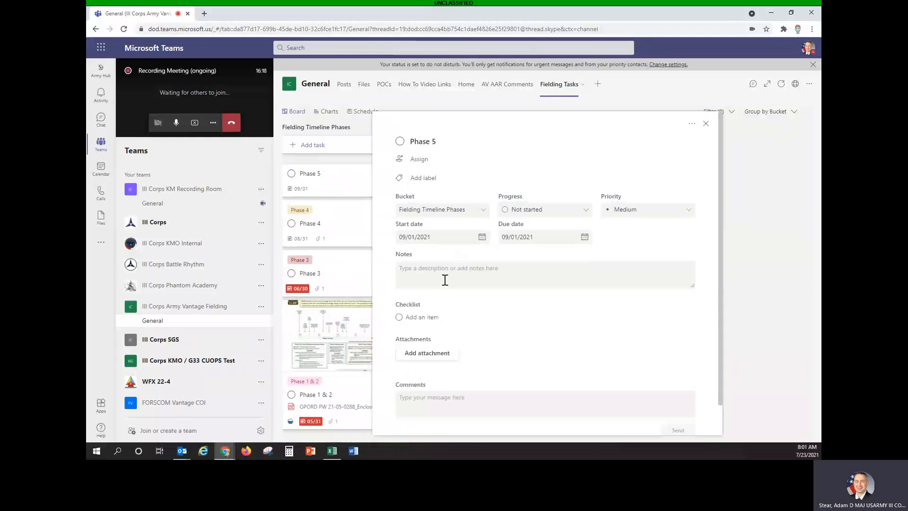
click(585, 237)
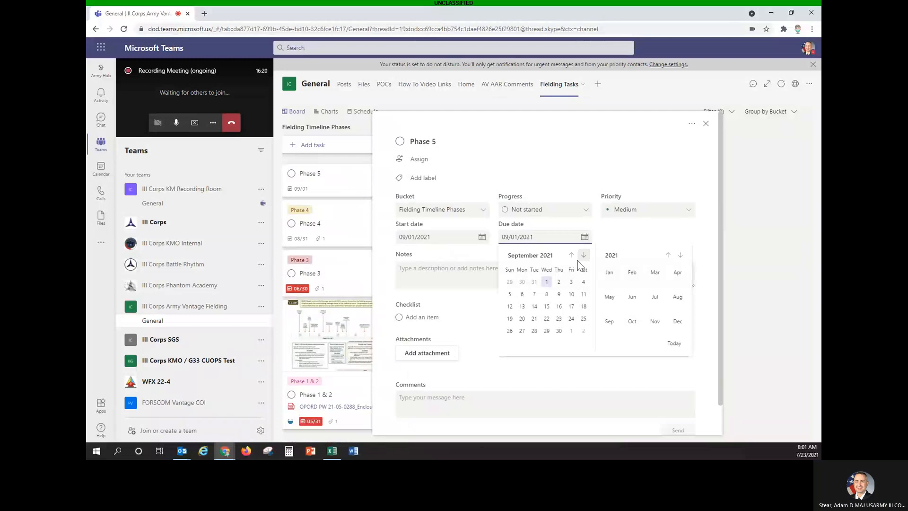
click(583, 255)
click(583, 255)
click(582, 256)
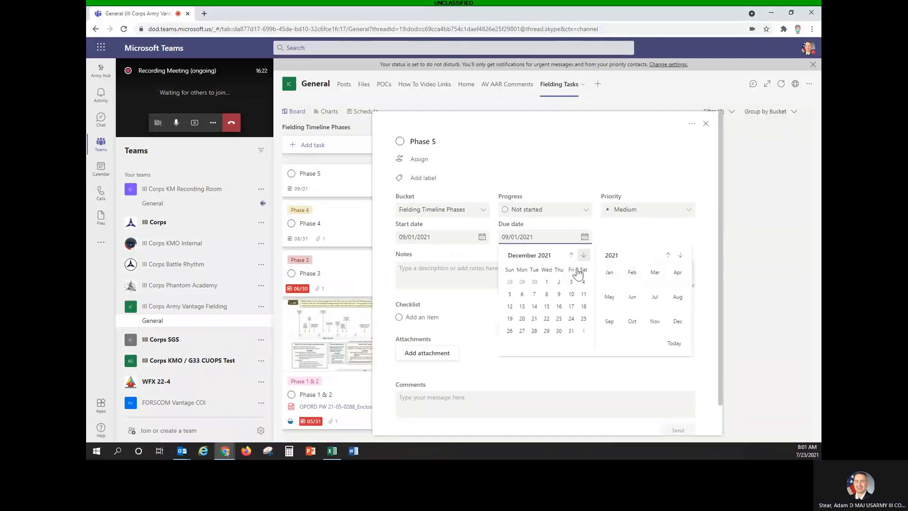
click(571, 331)
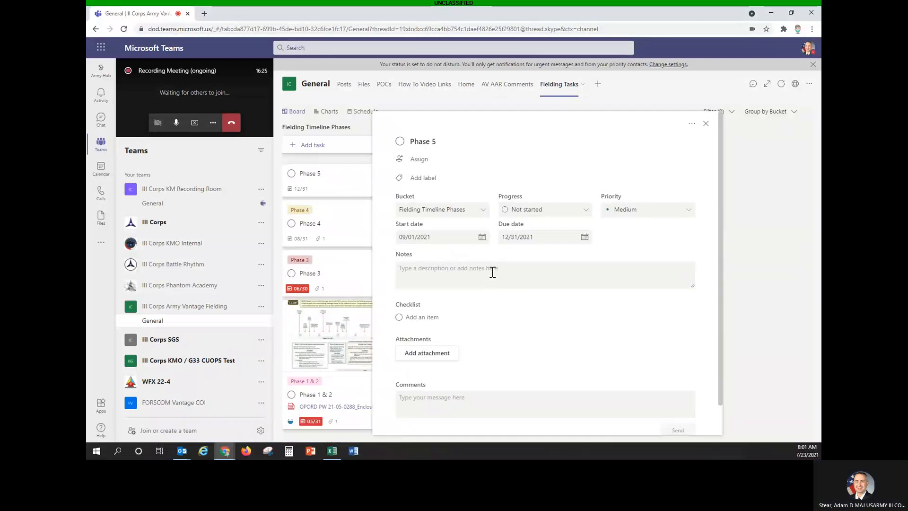
Apply the "Phase 5" label to the open Phase 5 task.
click(420, 182)
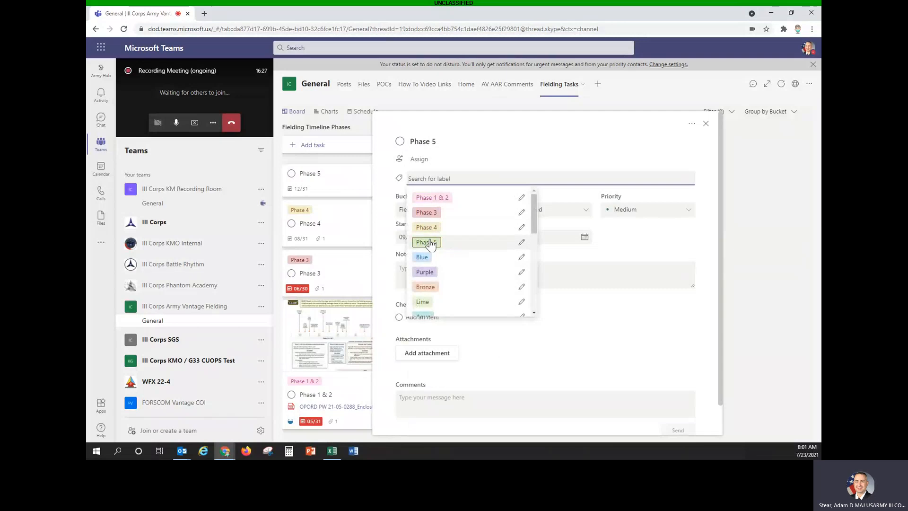
click(456, 242)
click(638, 342)
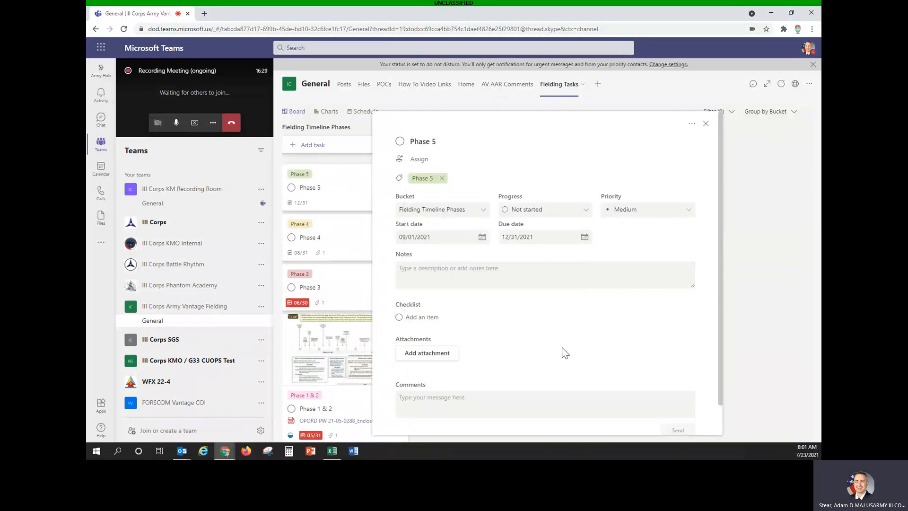
Attach OPORD PW 21-05-0288_Enclosure 1.pdf to the Phase 5 task without showing it on the card, and close the task details.
scroll(520, 331, down, 1)
click(428, 308)
click(411, 320)
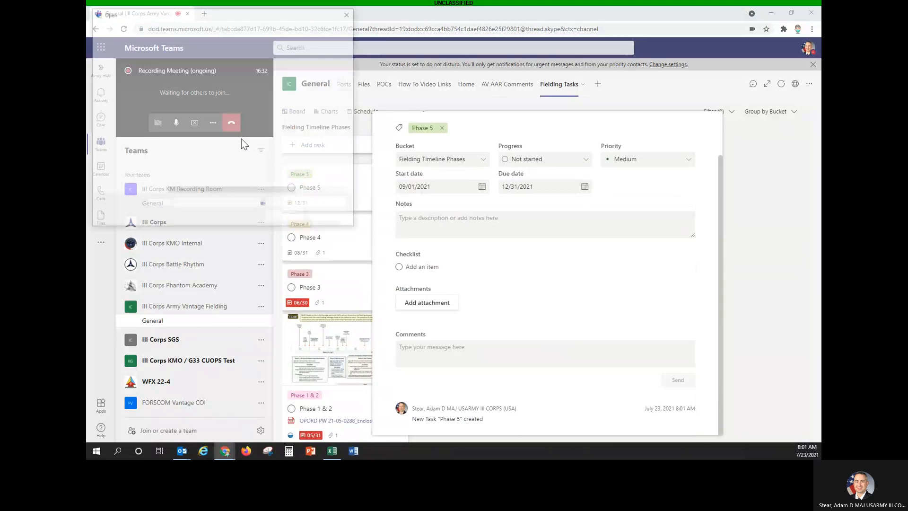
double_click(217, 88)
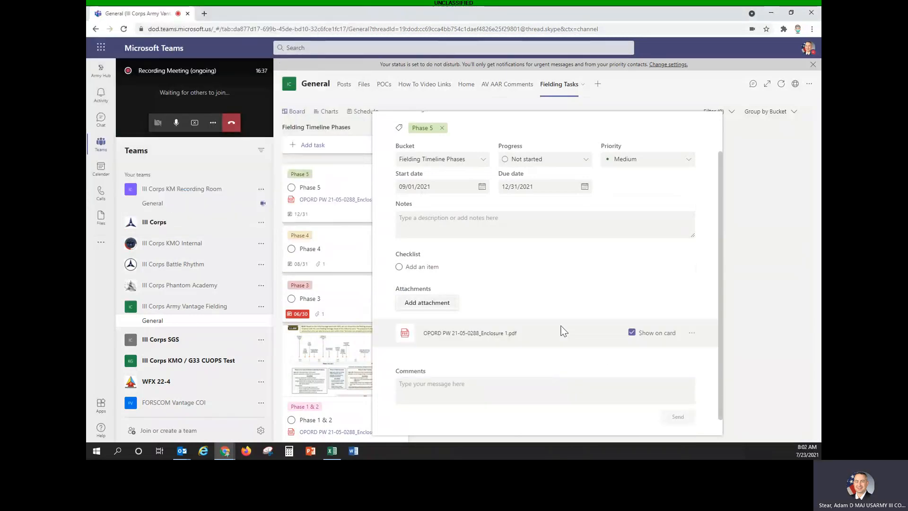
click(632, 333)
scroll(612, 294, up, 2)
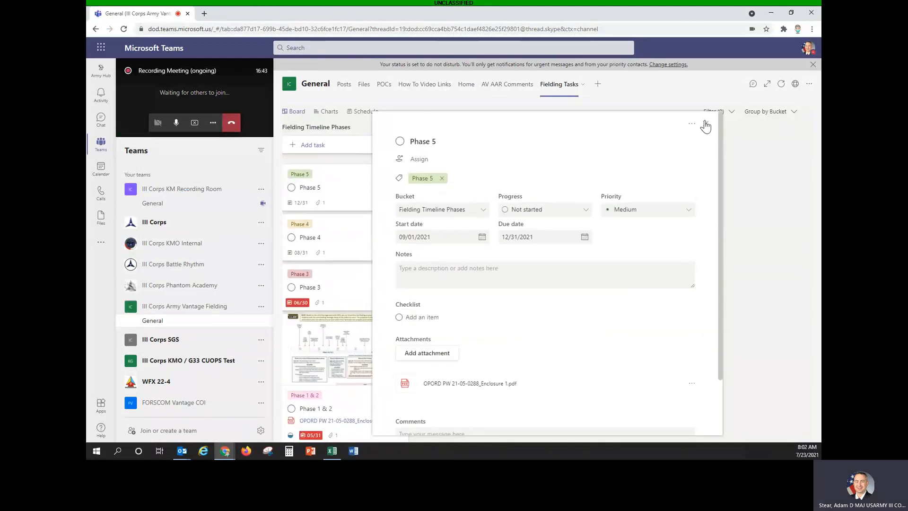
click(706, 125)
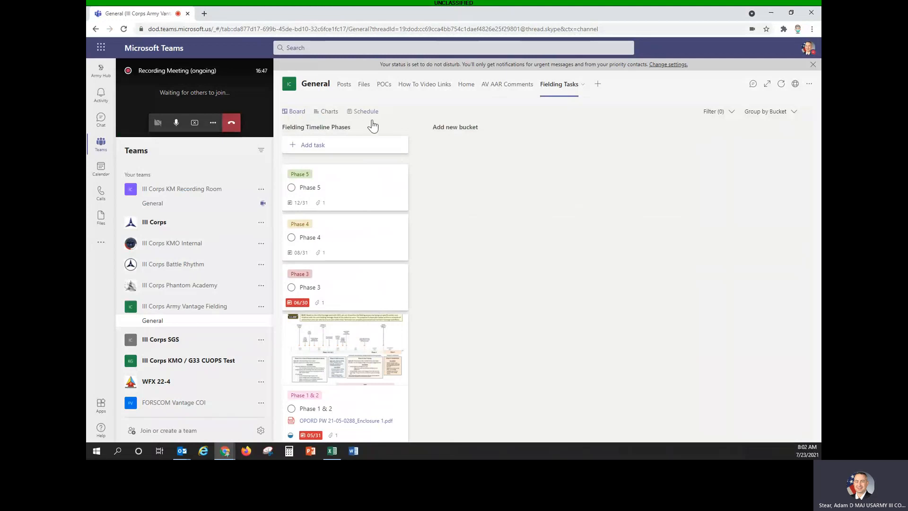
Open the Phase 3 task from the plan's schedule, set its due date to 07/31/2021, and close its details.
click(367, 114)
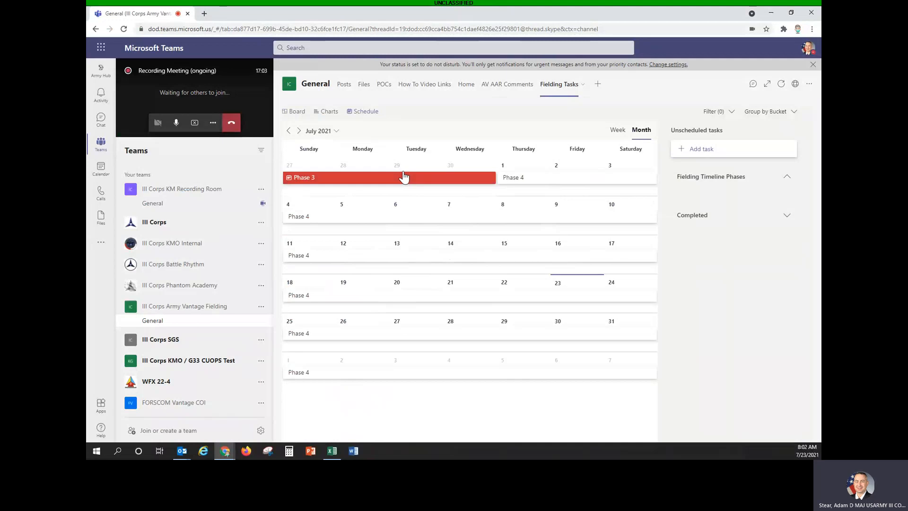
click(451, 180)
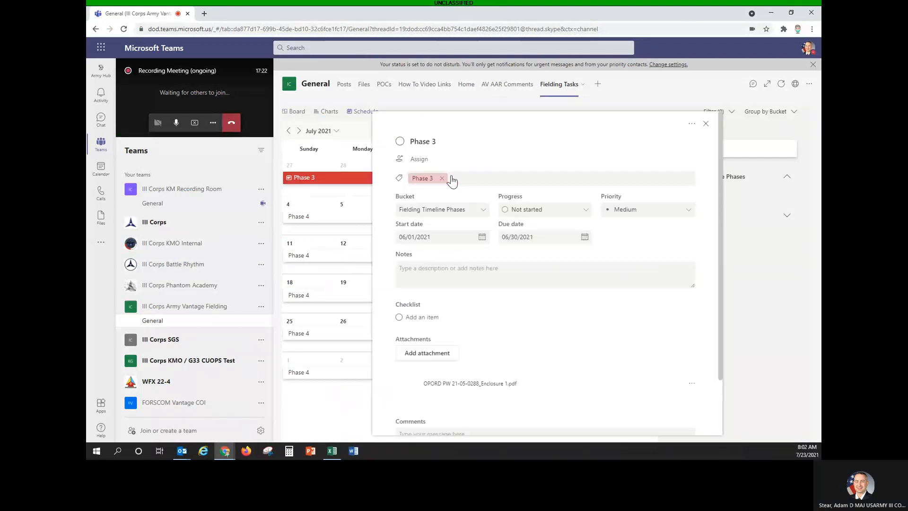
click(502, 237)
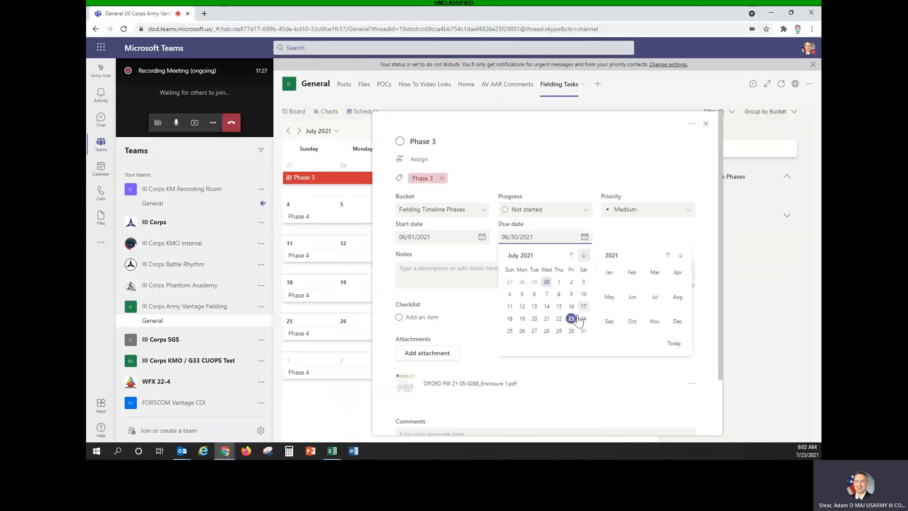
click(583, 331)
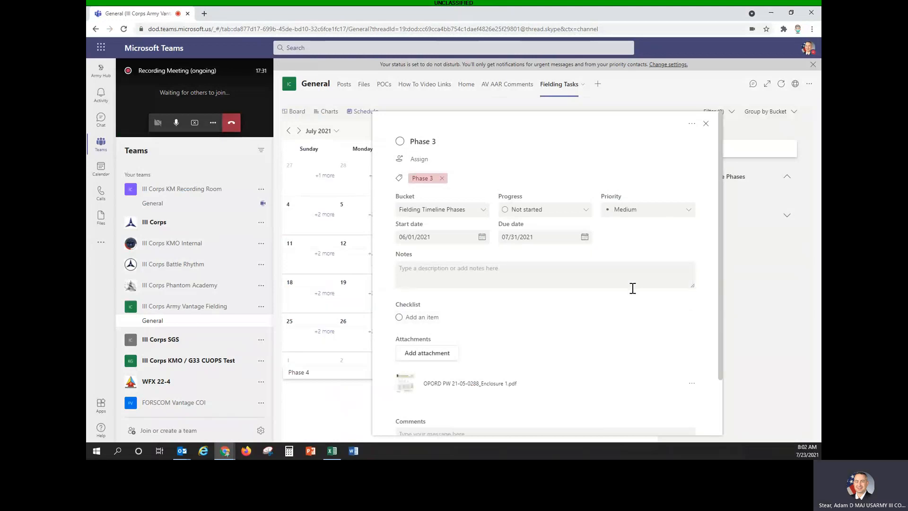
scroll(628, 290, down, 3)
scroll(629, 297, up, 3)
click(706, 125)
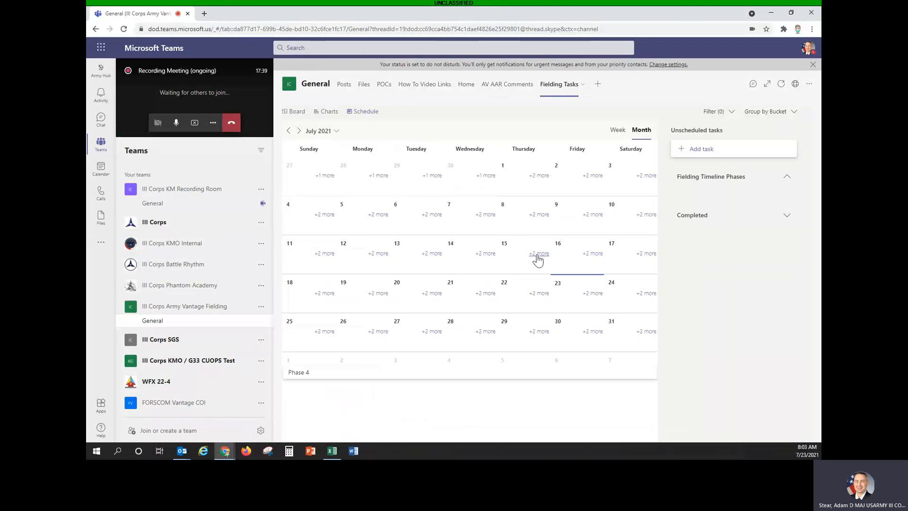
Set the Phase 4 task's start date to 08/01/2021 from the week schedule, and return the schedule to the month view.
click(617, 129)
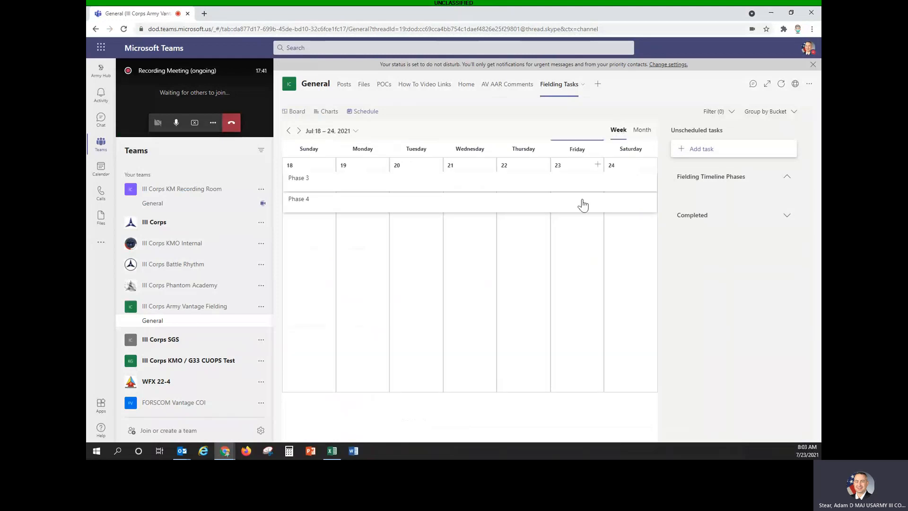
click(520, 206)
click(482, 238)
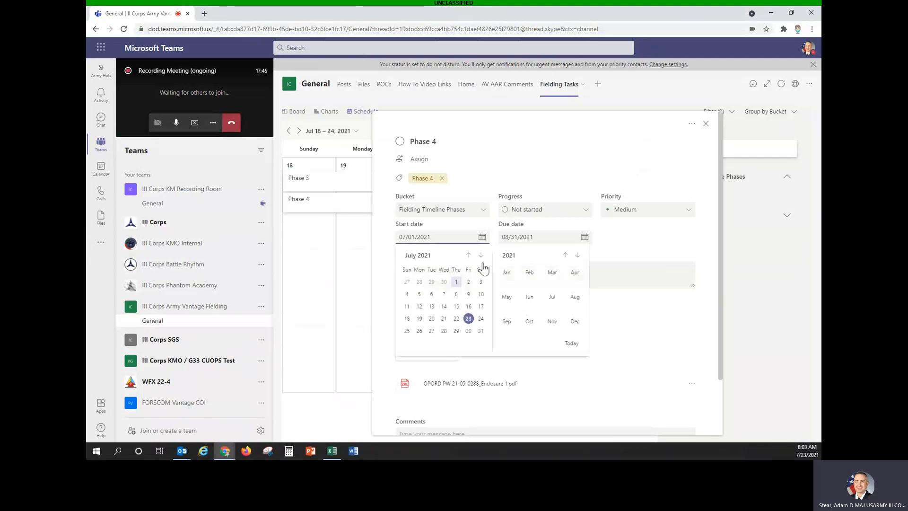
click(480, 255)
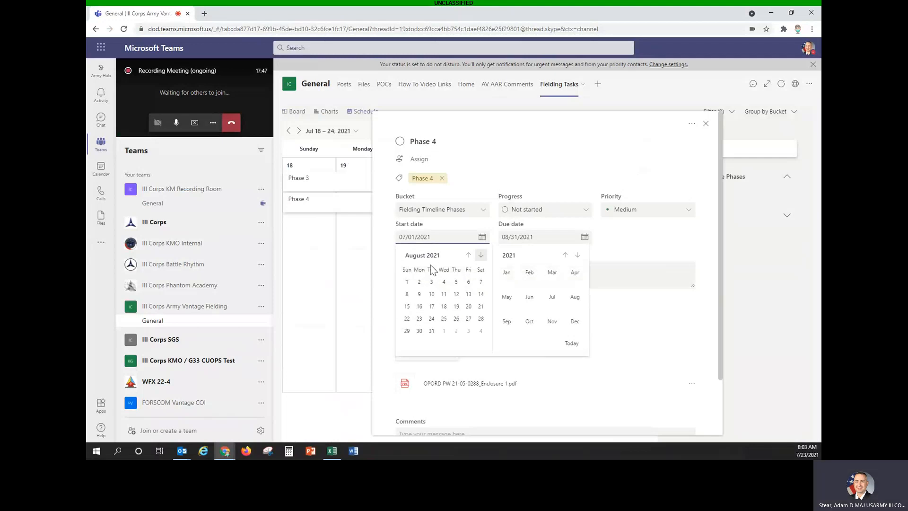
click(406, 281)
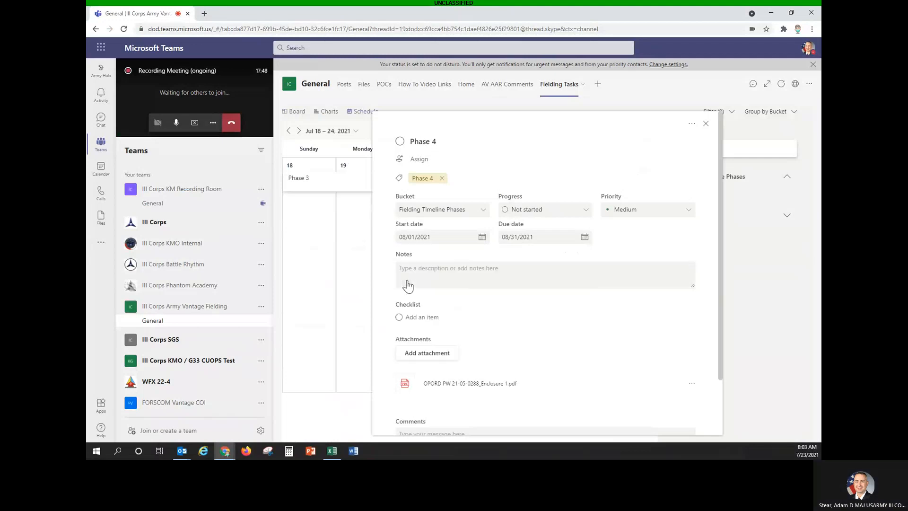
click(705, 124)
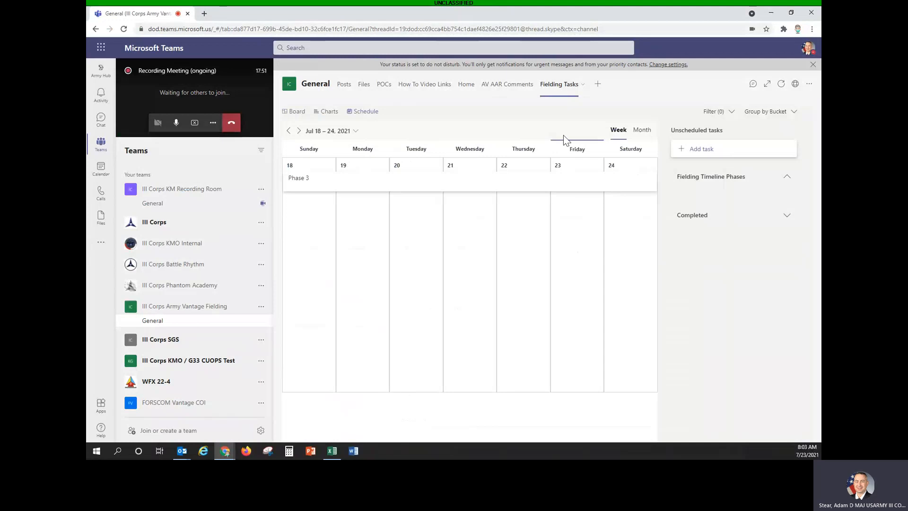
click(648, 130)
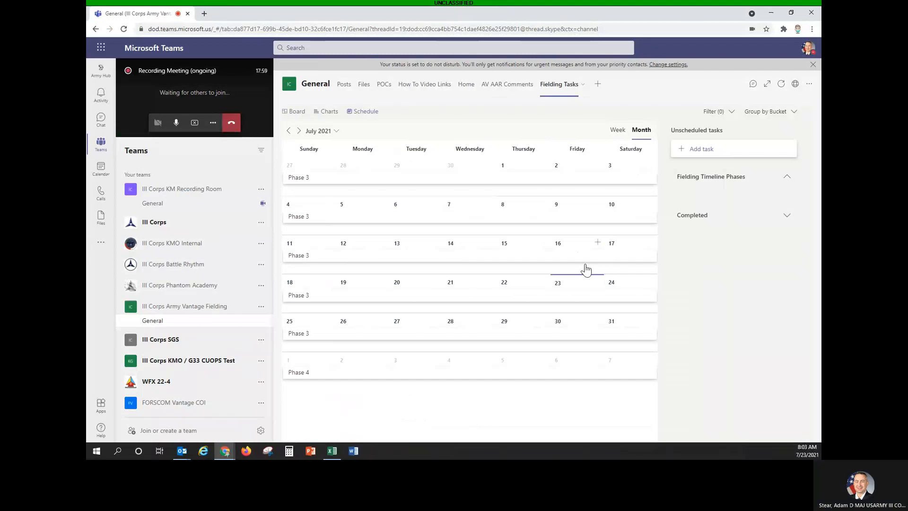
Examine the plan's charts for task status, buckets, priority and member assignments.
click(330, 114)
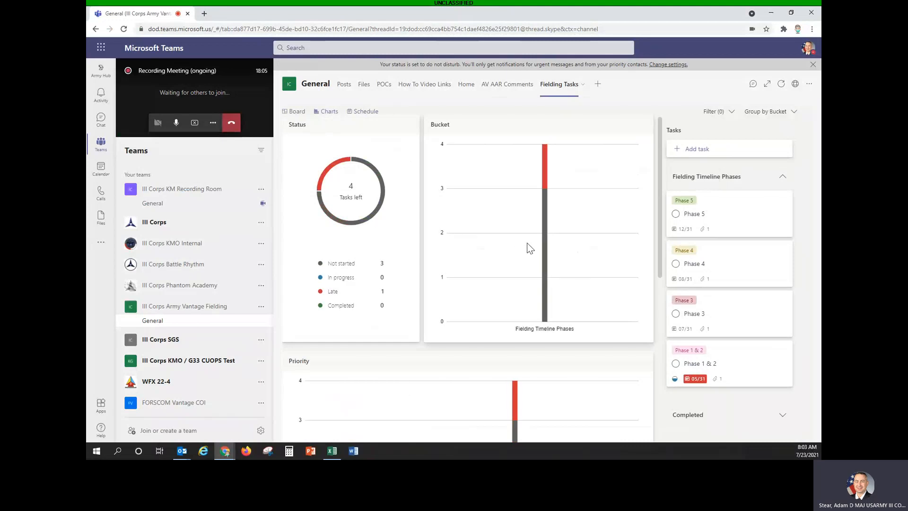
scroll(535, 246, down, 2)
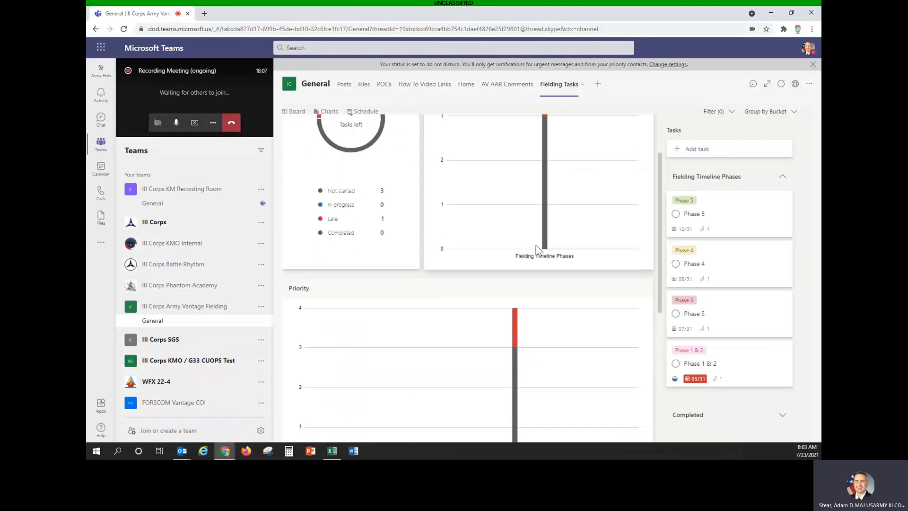
scroll(538, 249, down, 2)
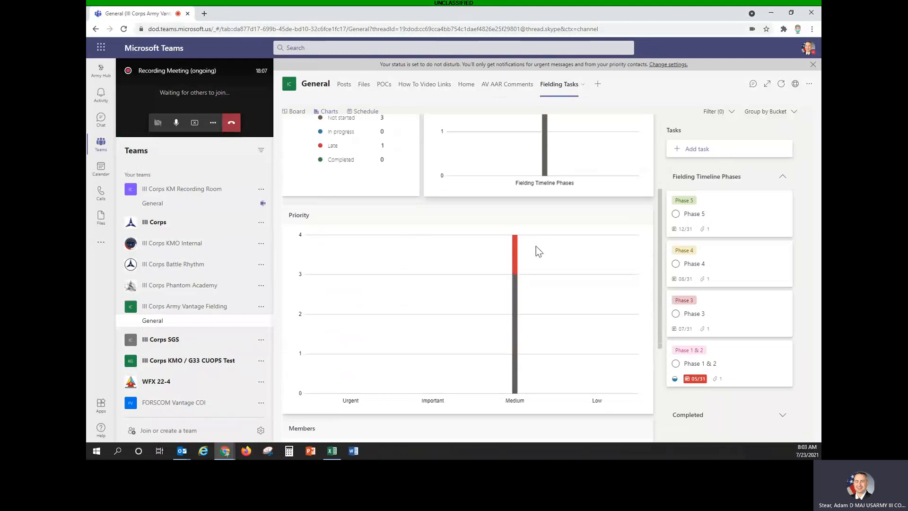
scroll(536, 247, down, 2)
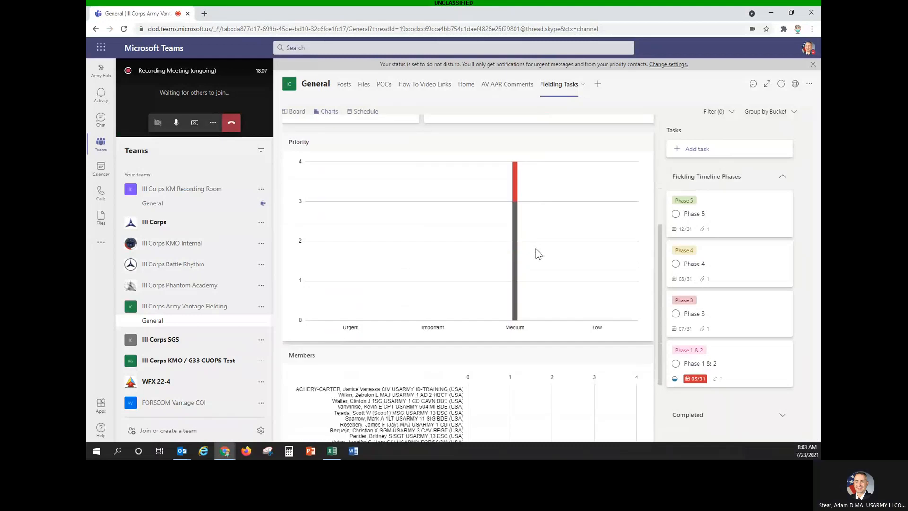
scroll(536, 249, down, 3)
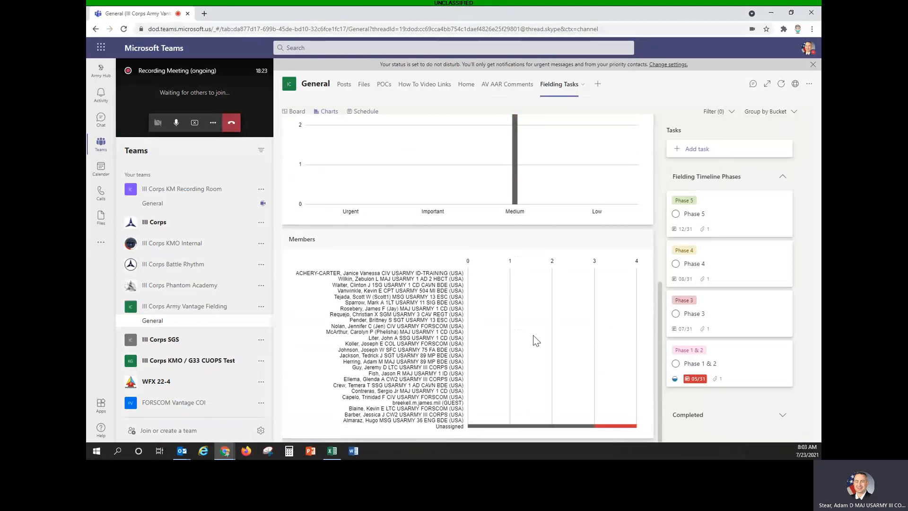
scroll(533, 339, up, 1)
scroll(536, 339, up, 2)
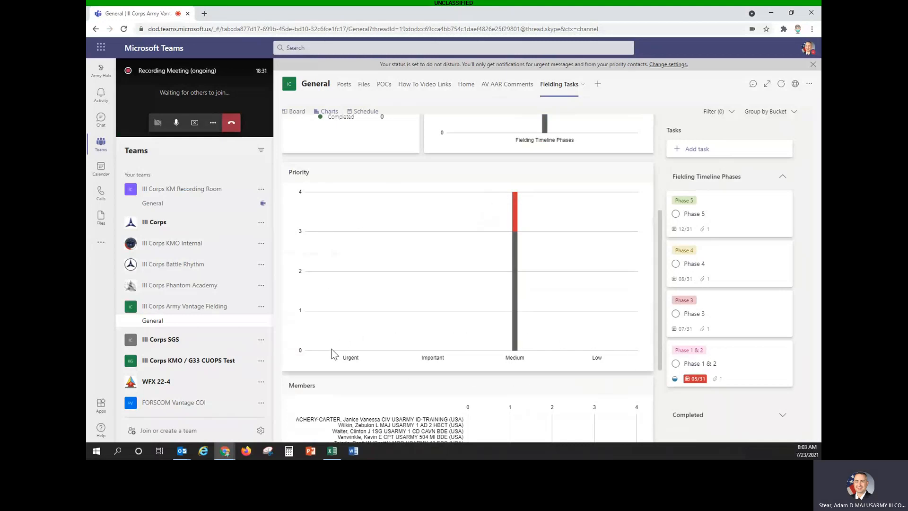
mouse_move(514, 337)
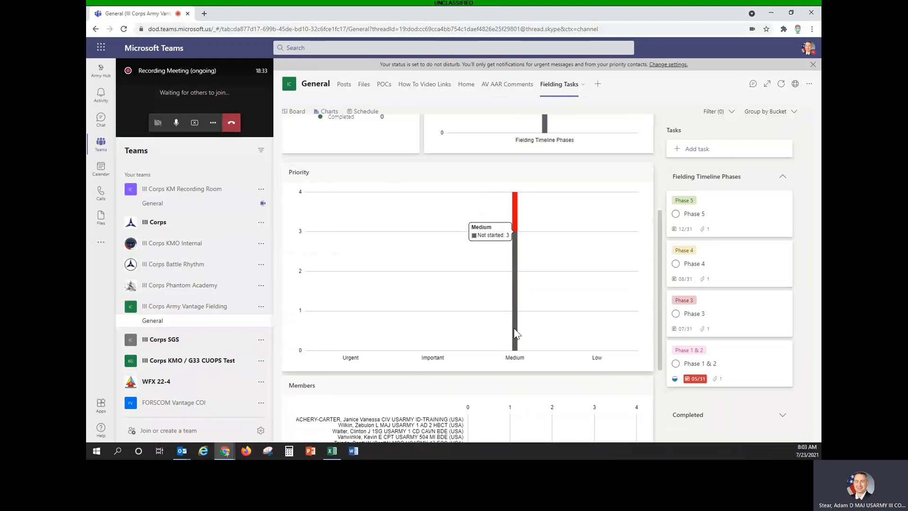
scroll(516, 331, up, 1)
scroll(515, 328, up, 2)
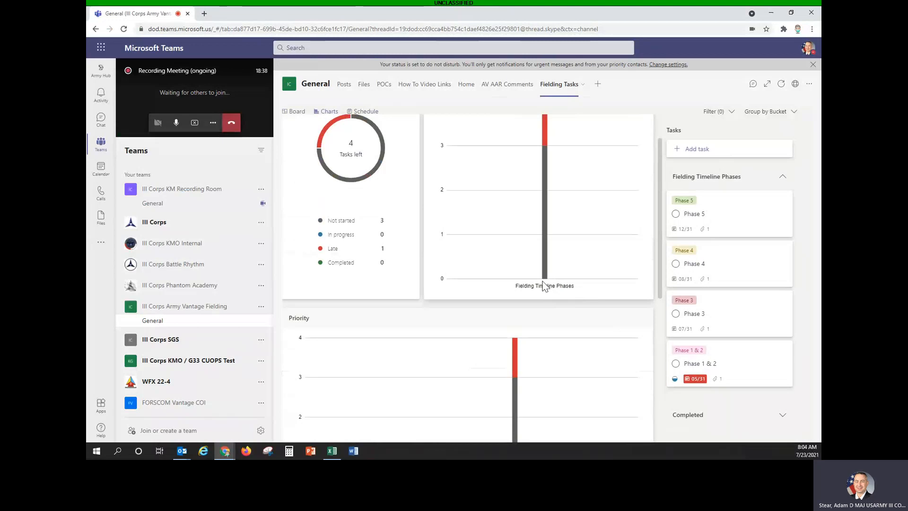
scroll(537, 286, up, 1)
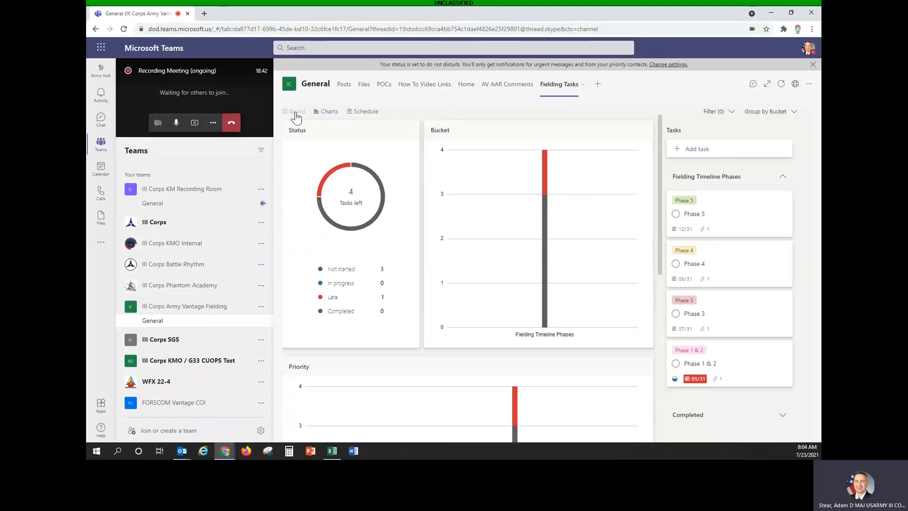
Return to the plan's board and add a bucket named "Phase 1 & 2 Suspenses".
click(296, 114)
text(Pha)
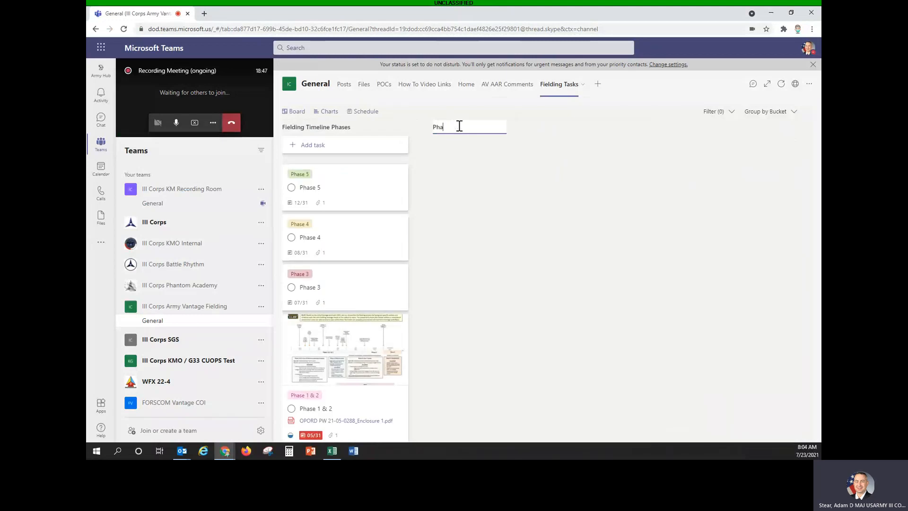
text(se 1 & 2)
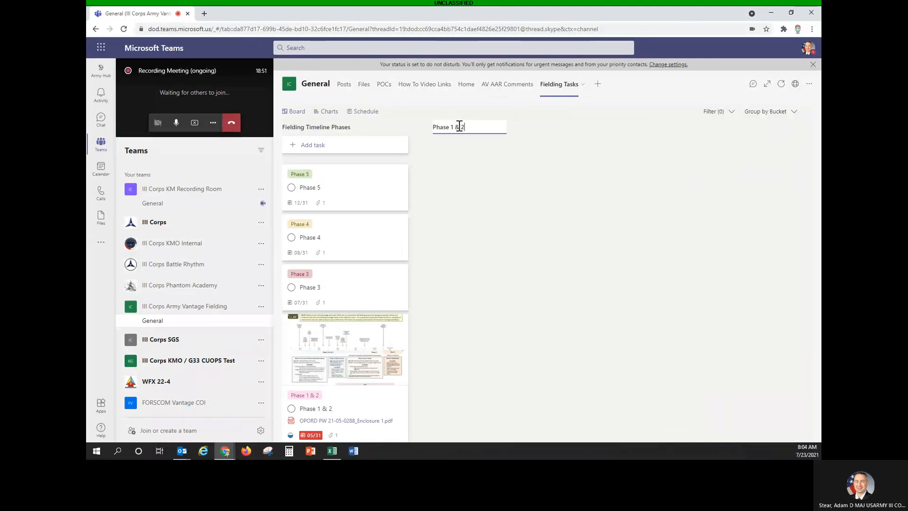
text( Task)
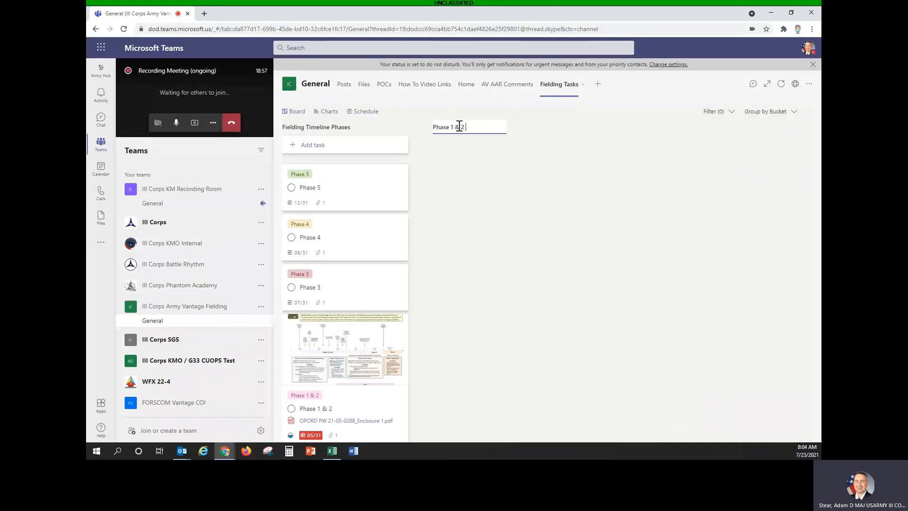
text(Suspenses)
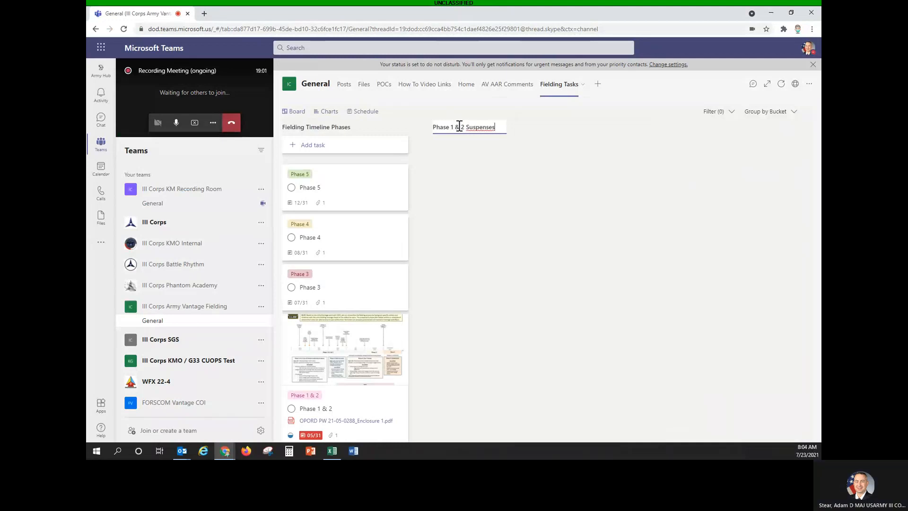
key(Return)
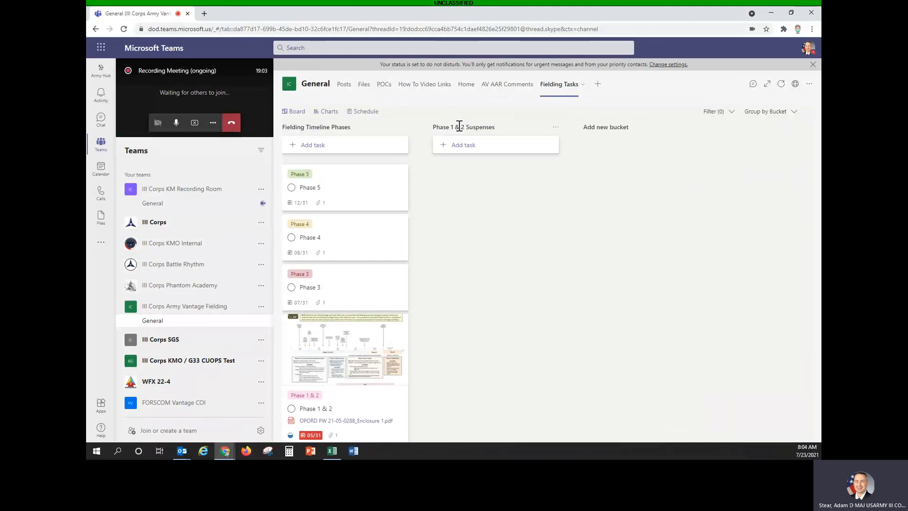
Add a bucket named "Phase 3 Suspenses" after the Phase 1 & 2 Suspenses bucket.
click(611, 132)
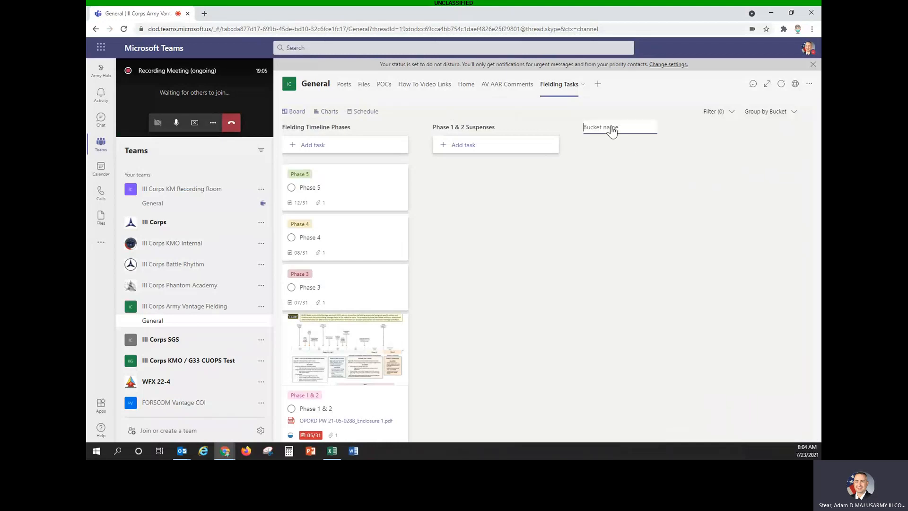
text(Phase 3 Suspenses)
key(Return)
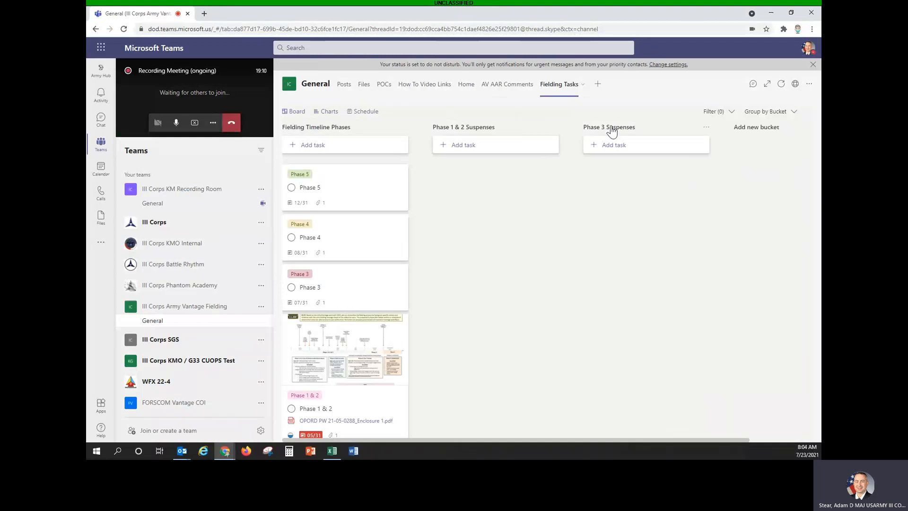
Add a bucket named "Phase 4 Requirements" after the Phase 3 Suspenses bucket, and copy the word "Requirements".
click(751, 130)
text(Ph)
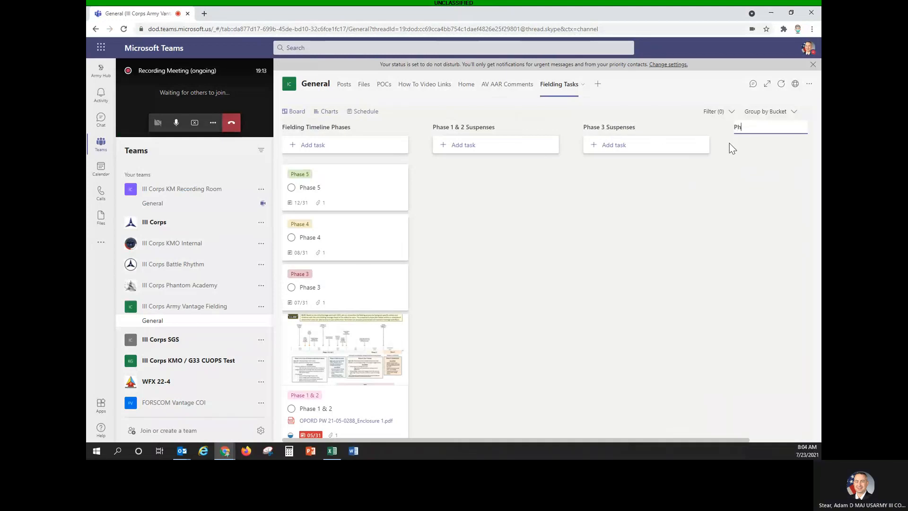
text(ase 4 Sus)
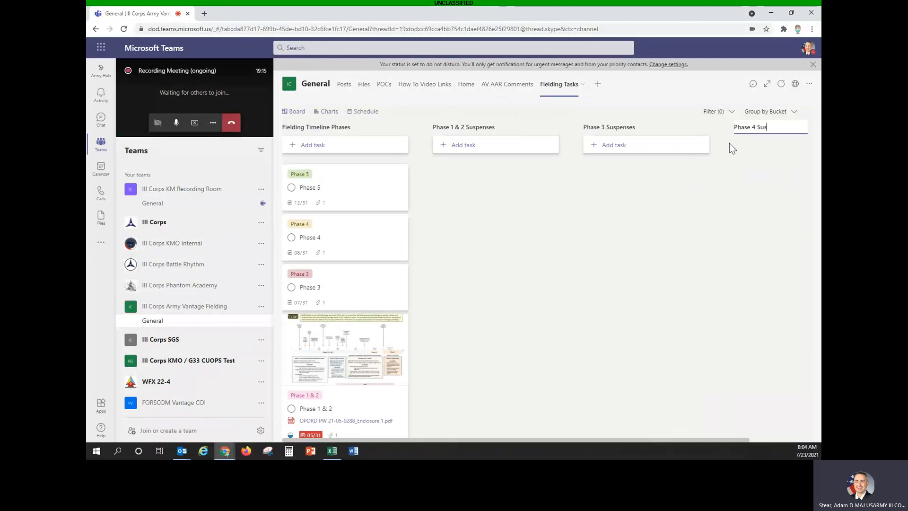
text(penses)
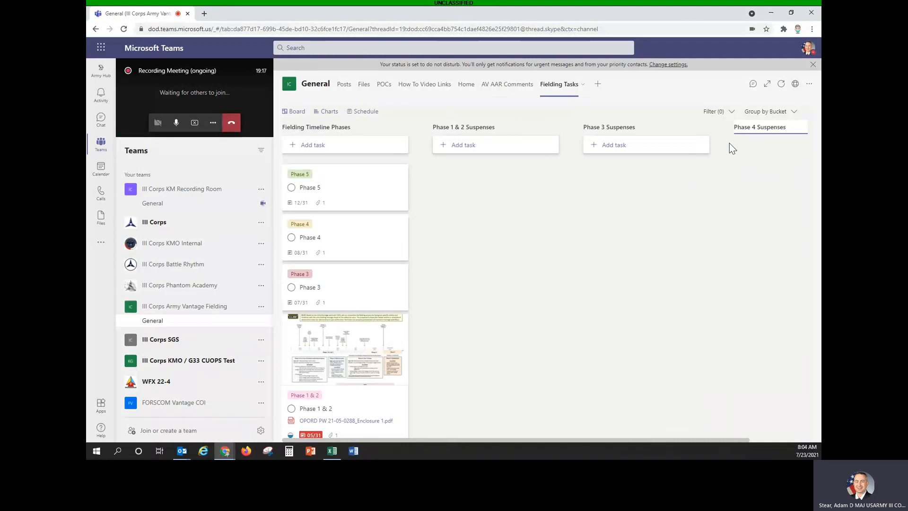
key(BackSpace)
key(BackSpace)
key(BackSpace)
key(BackSpace)
key(BackSpace)
key(BackSpace)
key(BackSpace)
key(BackSpace)
key(BackSpace)
text(Req)
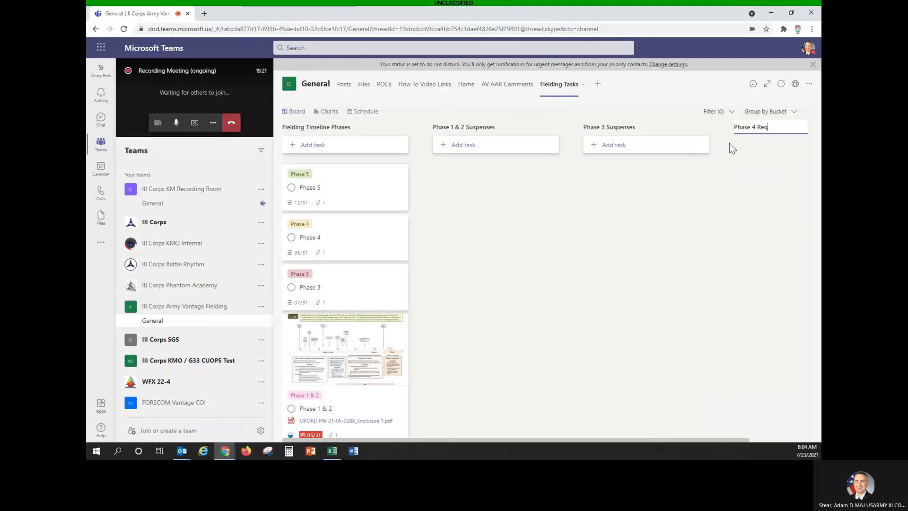
text(uiremen)
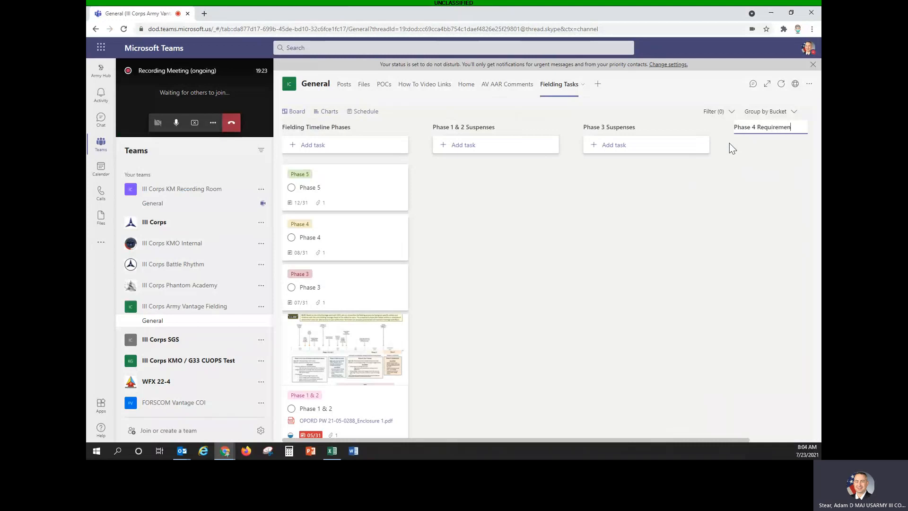
text(ts)
key(ctrl+shift+Left)
key(ctrl+c)
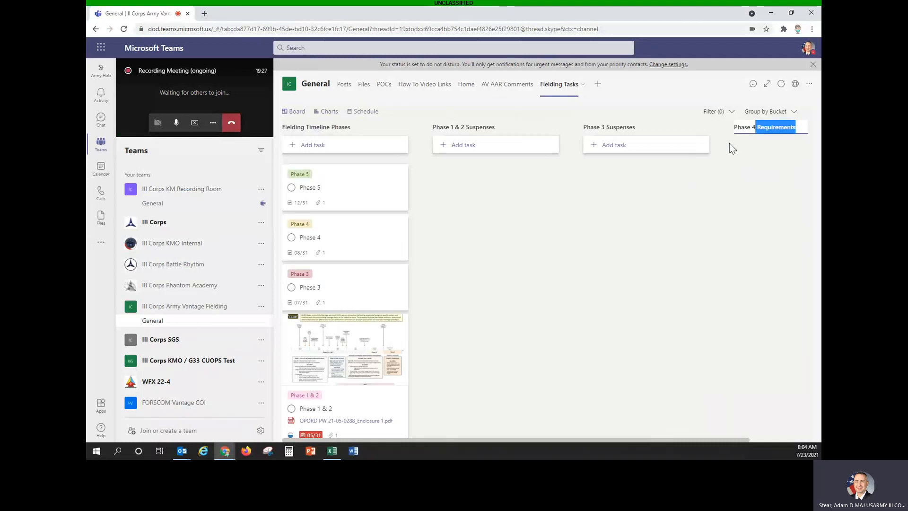
click(632, 129)
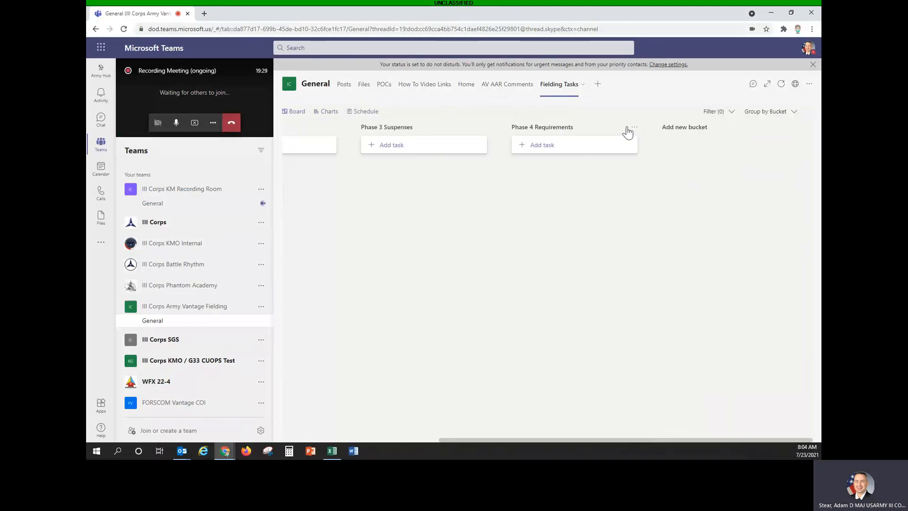
Rename the Phase 3 Suspenses bucket as "Phase 3 Requirements".
click(628, 130)
click(406, 127)
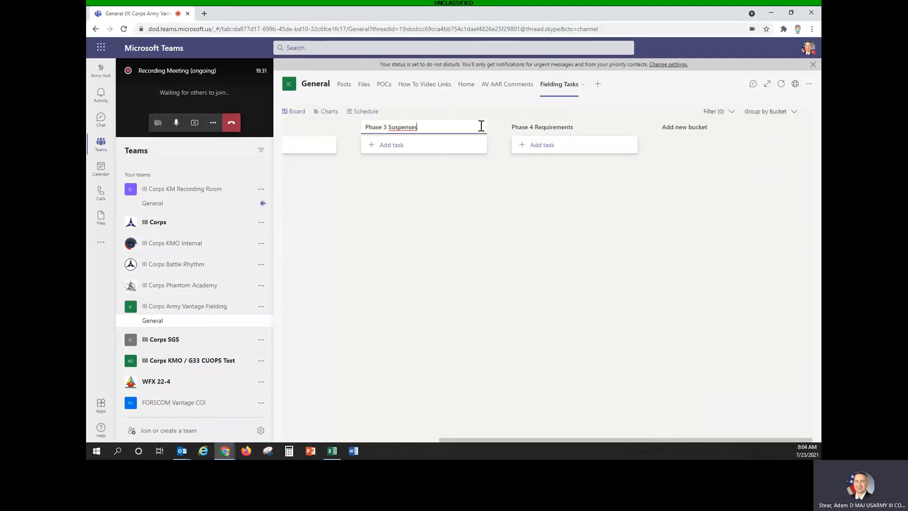
double_click(405, 128)
key(BackSpace)
key(ctrl+v)
click(398, 209)
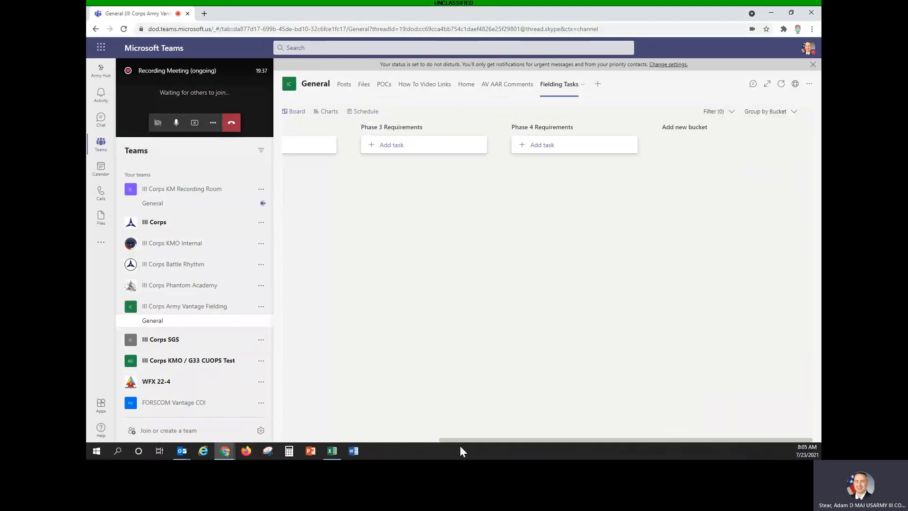
Rename the Phase 1 & 2 Suspenses bucket as "Phase 1 & 2 Requirements".
drag(456, 440, 298, 440)
click(556, 129)
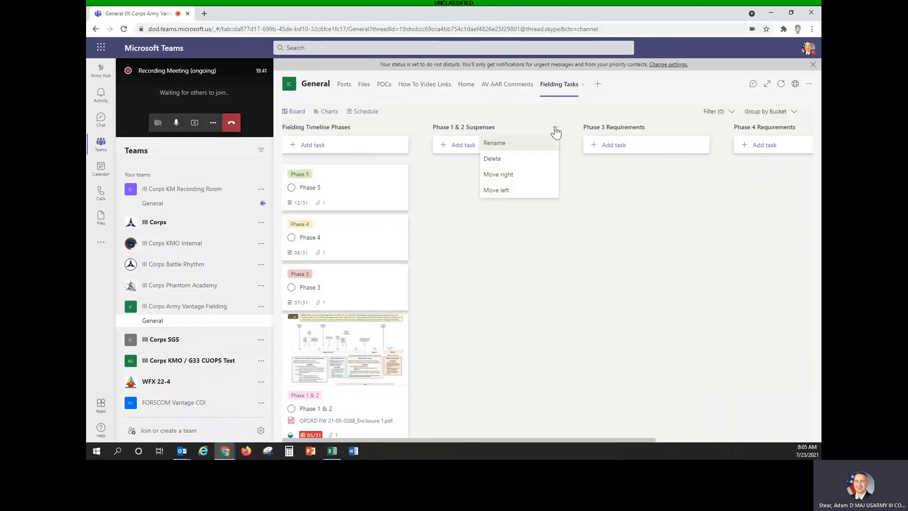
click(495, 143)
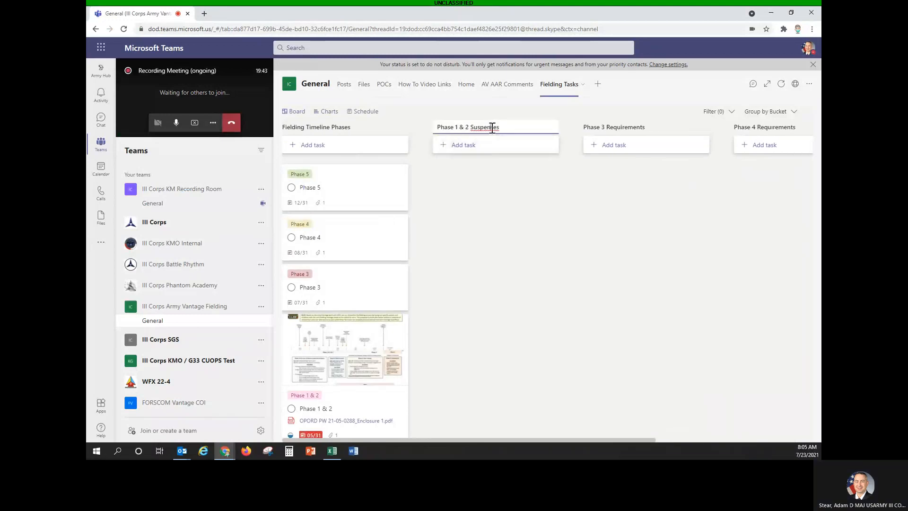
double_click(492, 127)
key(BackSpace)
text(Requirements)
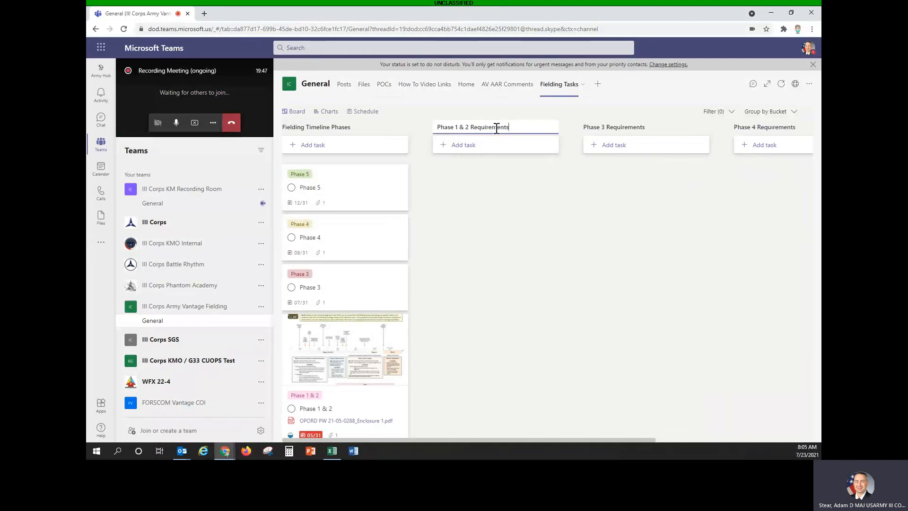
double_click(496, 127)
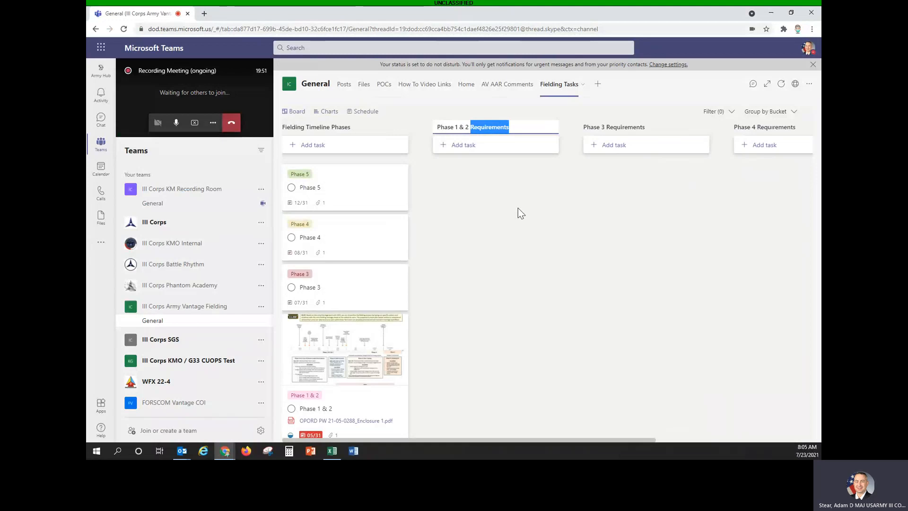
click(541, 179)
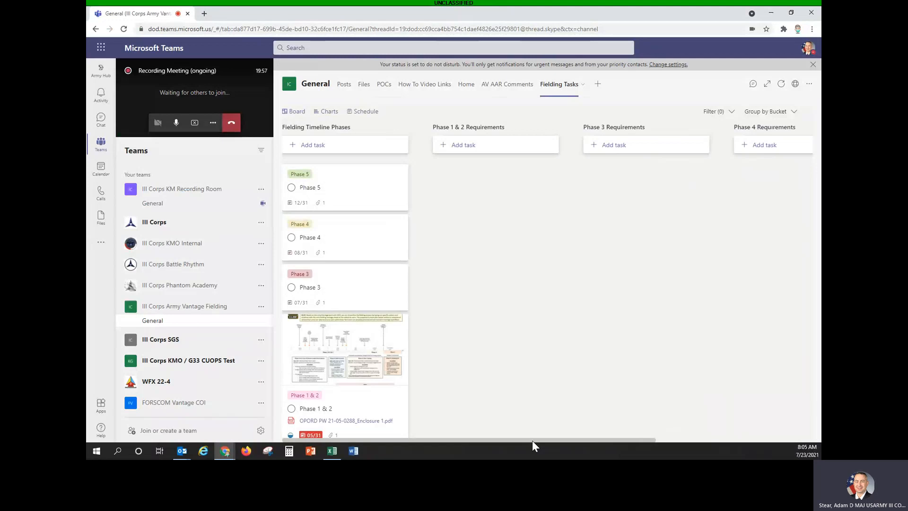
Add a bucket named "Phase 5 Requirements" after the Phase 4 Requirements bucket.
drag(534, 441, 711, 435)
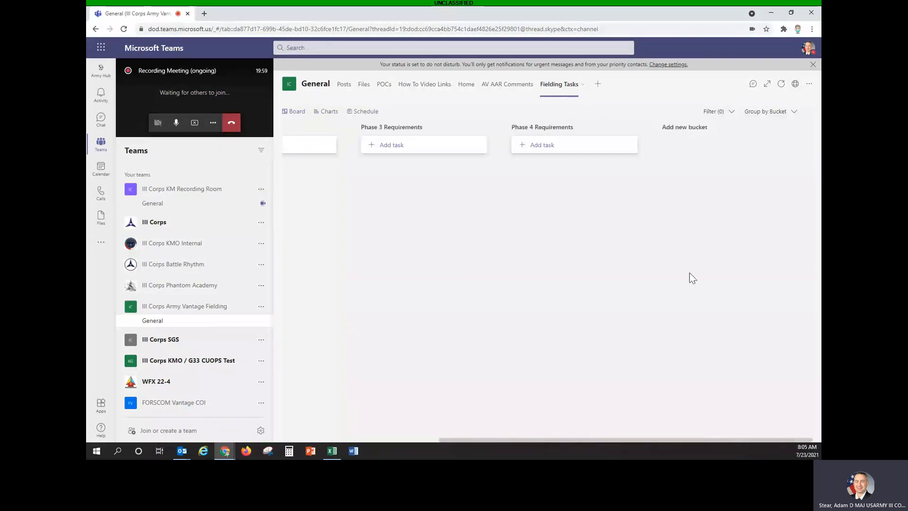
click(681, 127)
text(Phase)
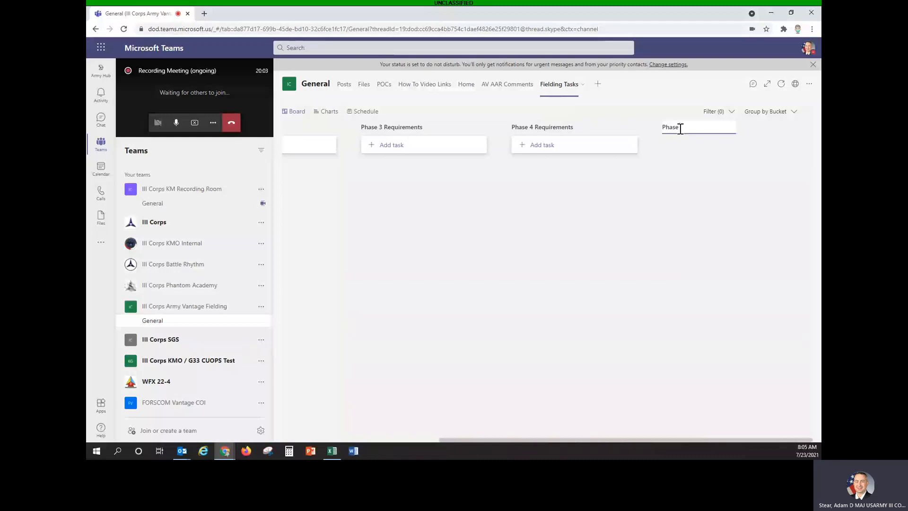
text( 5 Requirements)
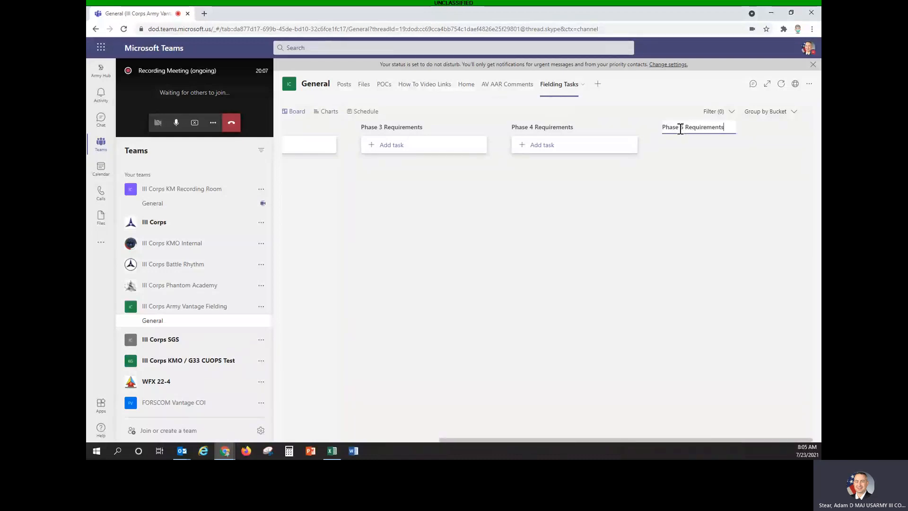
key(Return)
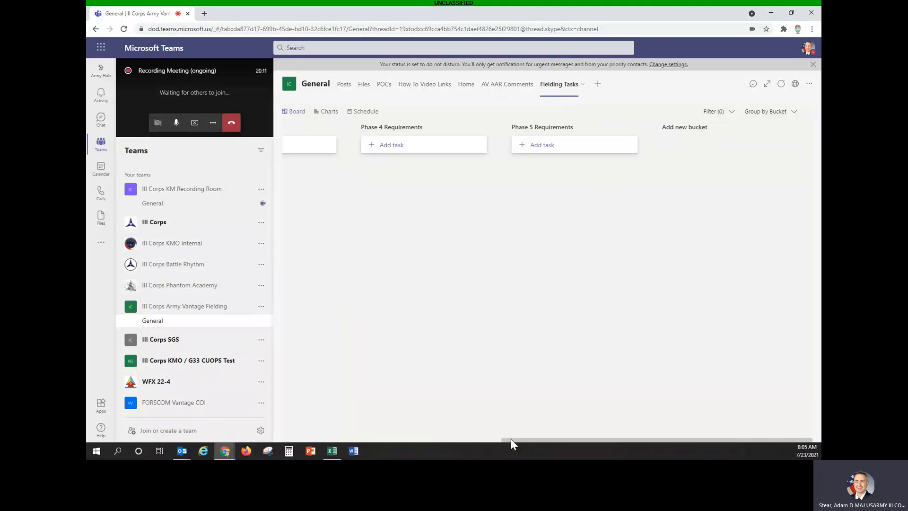
drag(513, 439, 287, 430)
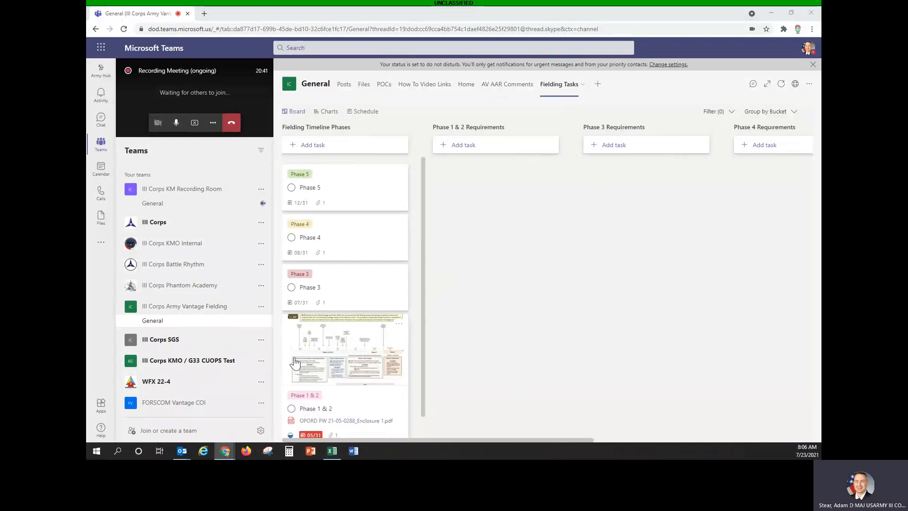
Open File Explorer, move it and the AV Fielding workbook aside, and dismiss the PERSTAT workbook covering the plan board.
key(super+e)
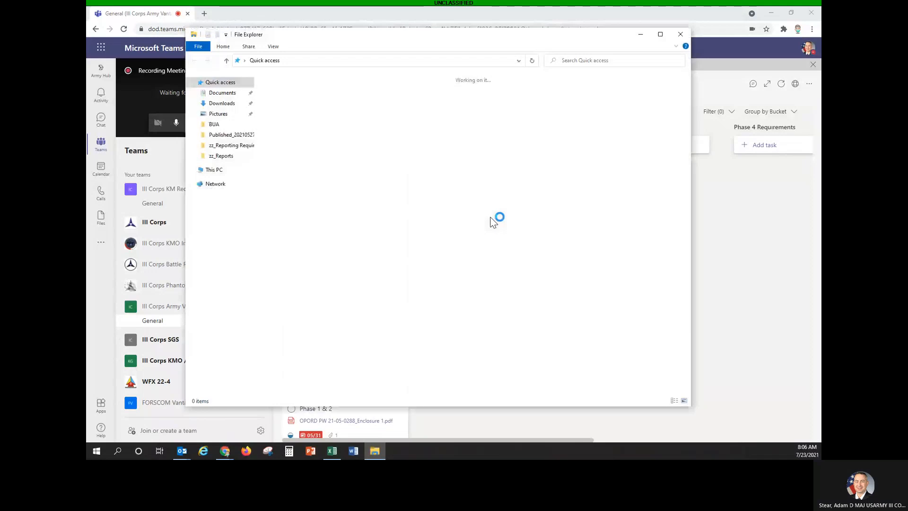
drag(482, 38, 89, 284)
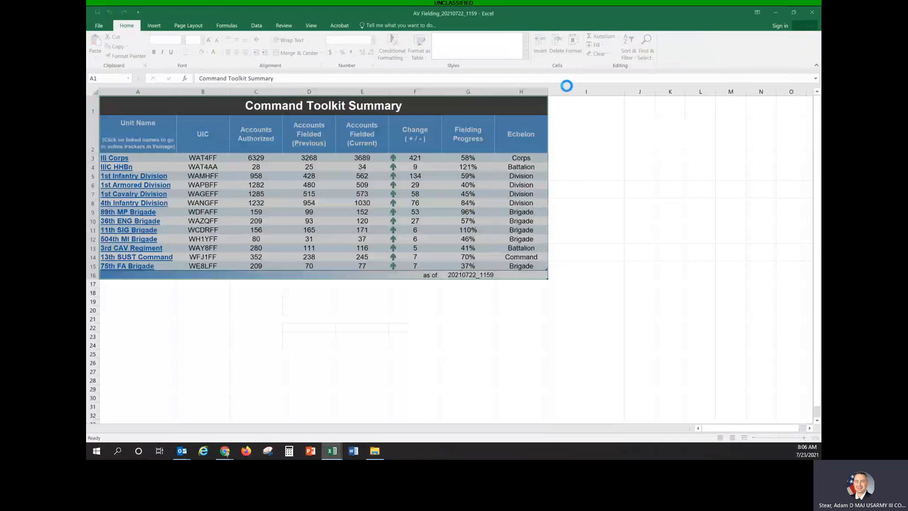
double_click(487, 15)
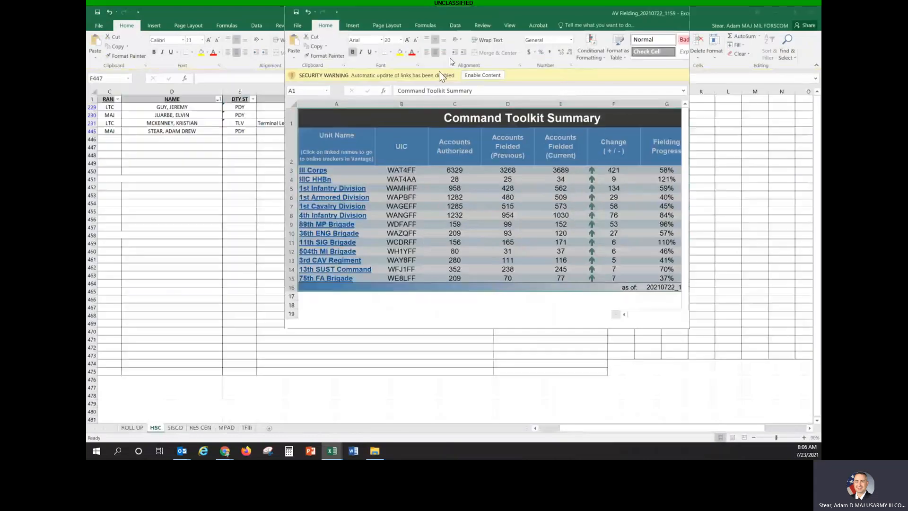
drag(439, 71, 302, 454)
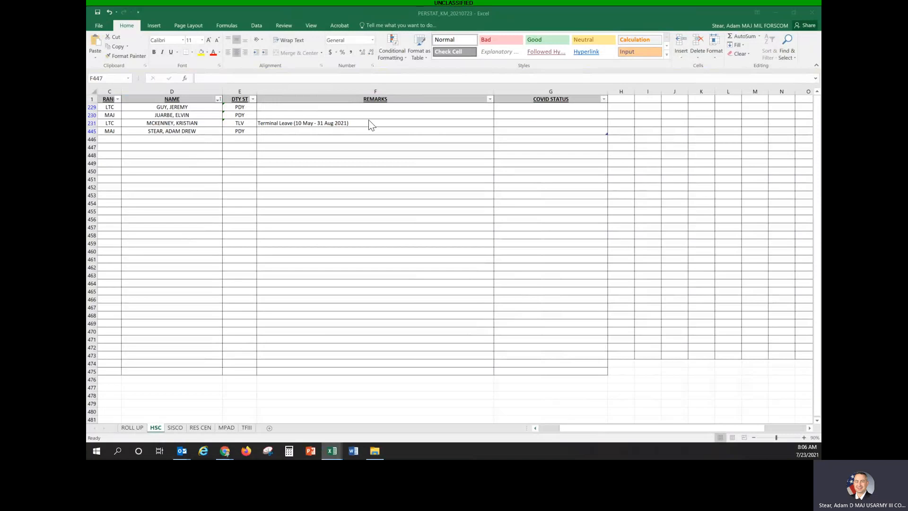
click(814, 9)
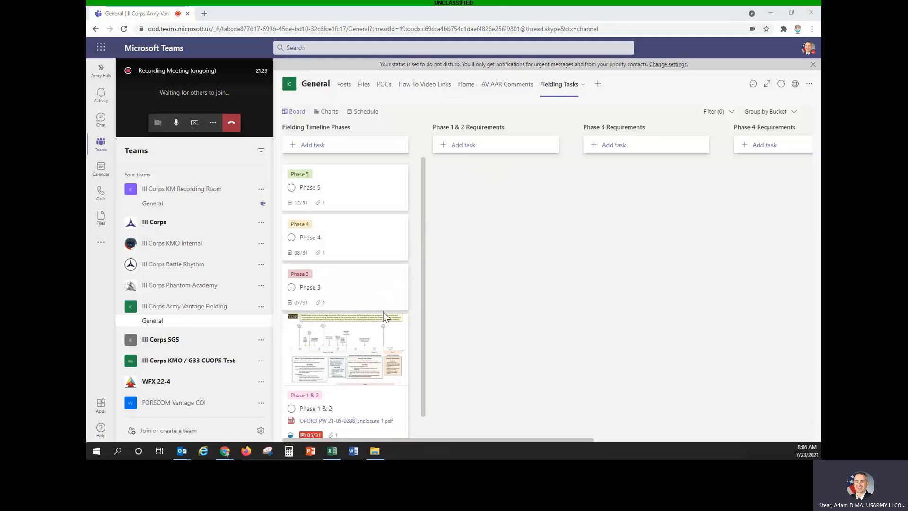
Review the Phase 1 & 2 task's details and mark the task as complete.
scroll(365, 307, down, 2)
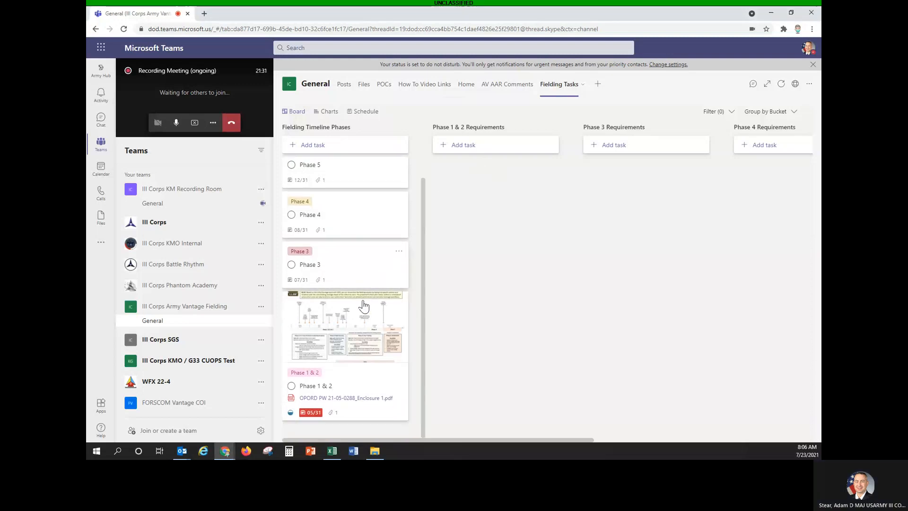
click(329, 387)
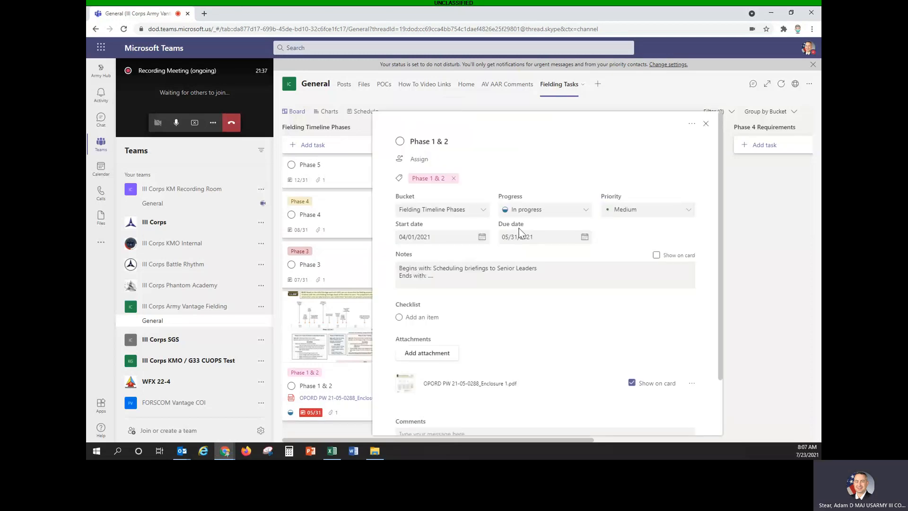
click(706, 124)
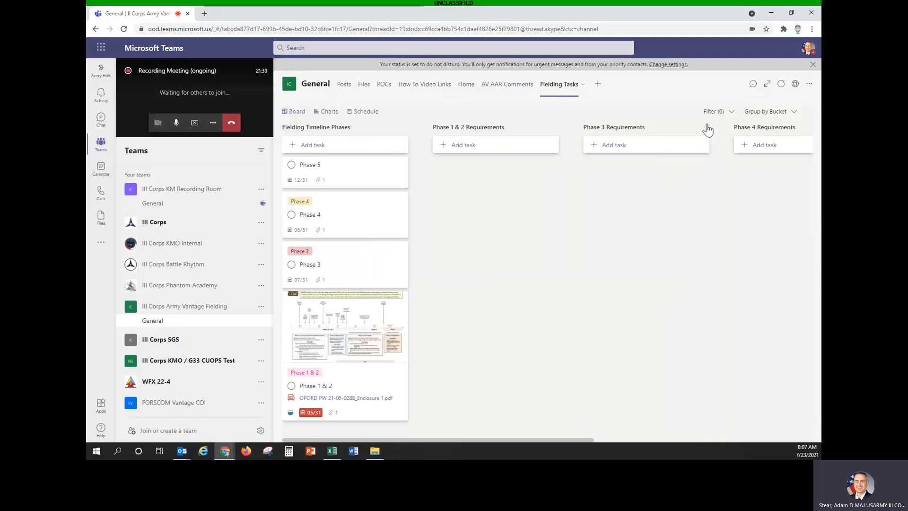
click(291, 386)
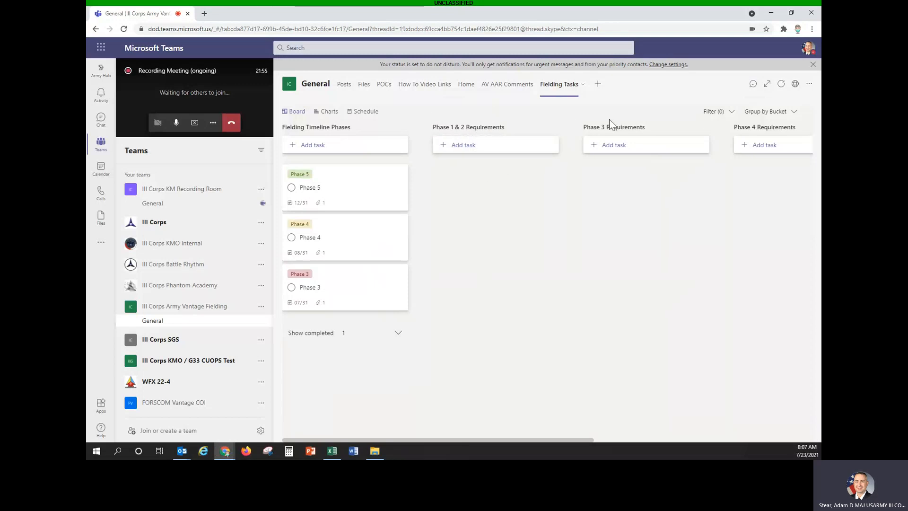
Reorder the board's buckets so that Phase 3, Phase 4 and Phase 5 Requirements come before Phase 1 & 2 Requirements.
drag(624, 131, 515, 126)
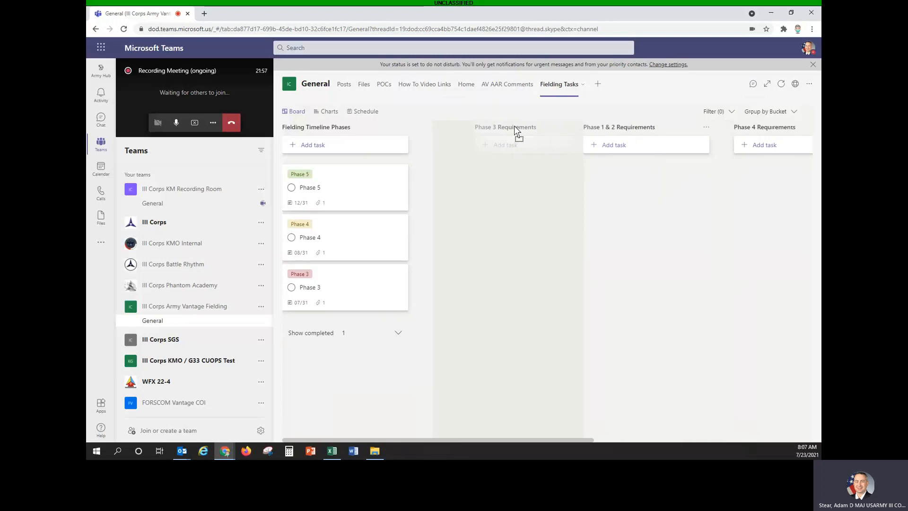
drag(747, 132, 620, 142)
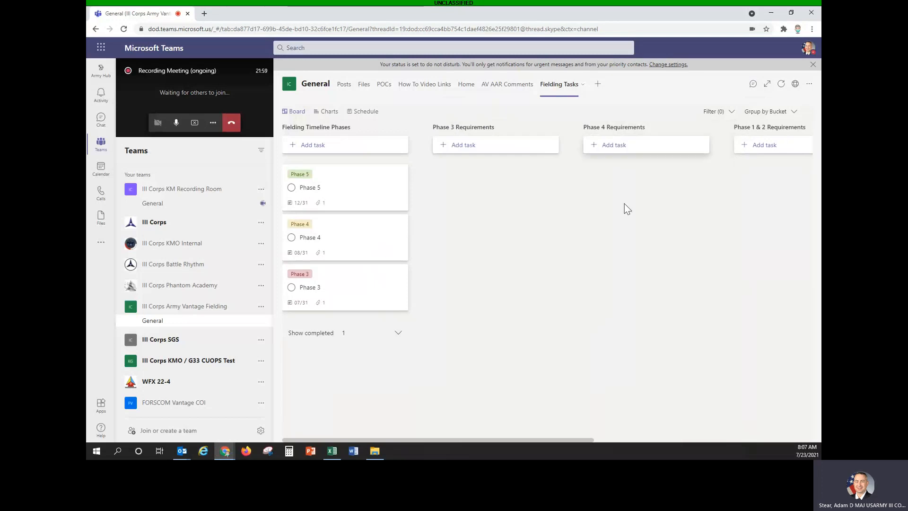
drag(531, 440, 649, 440)
drag(734, 128, 591, 137)
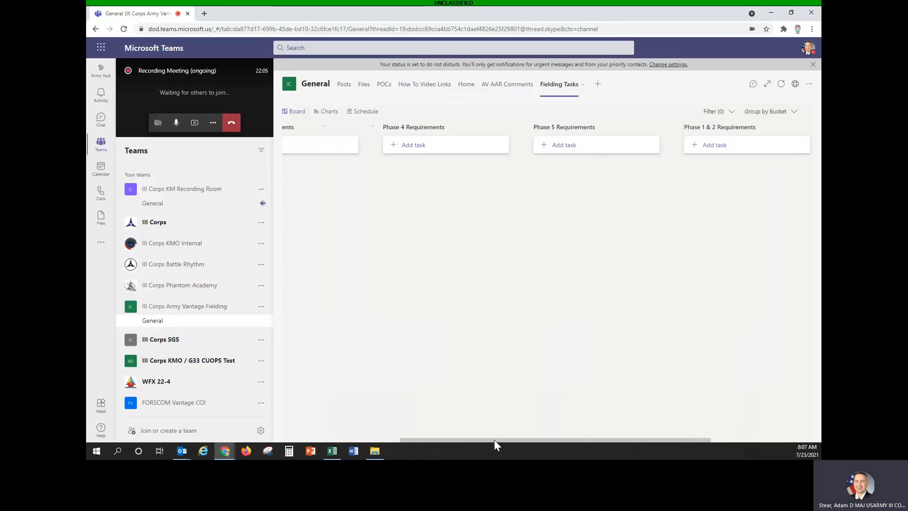
drag(494, 439, 361, 439)
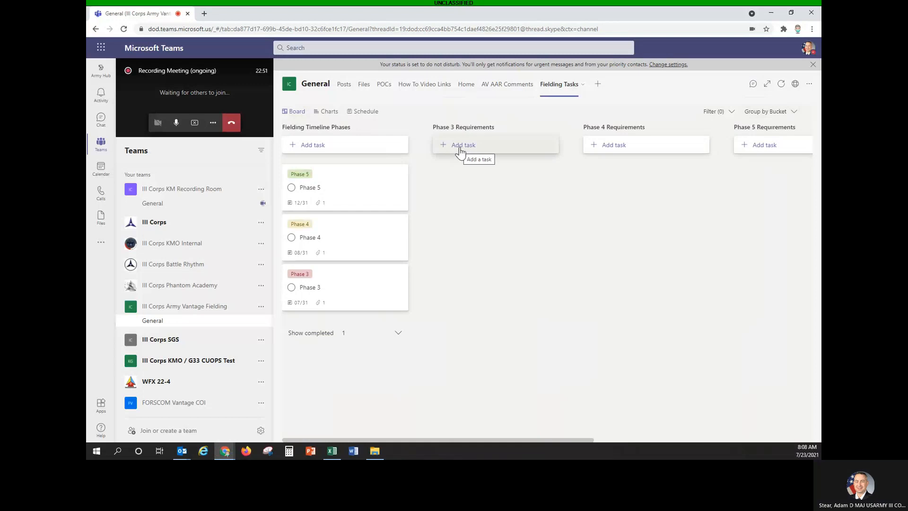
Add a task named "Designate Fielding Manager" with due date 07/15 to the Phase 3 Requirements bucket.
click(460, 145)
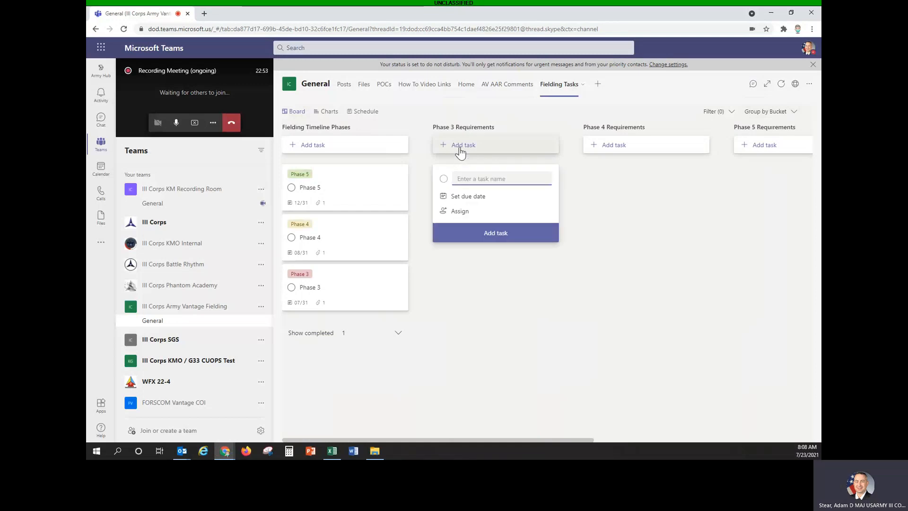
text(Designate )
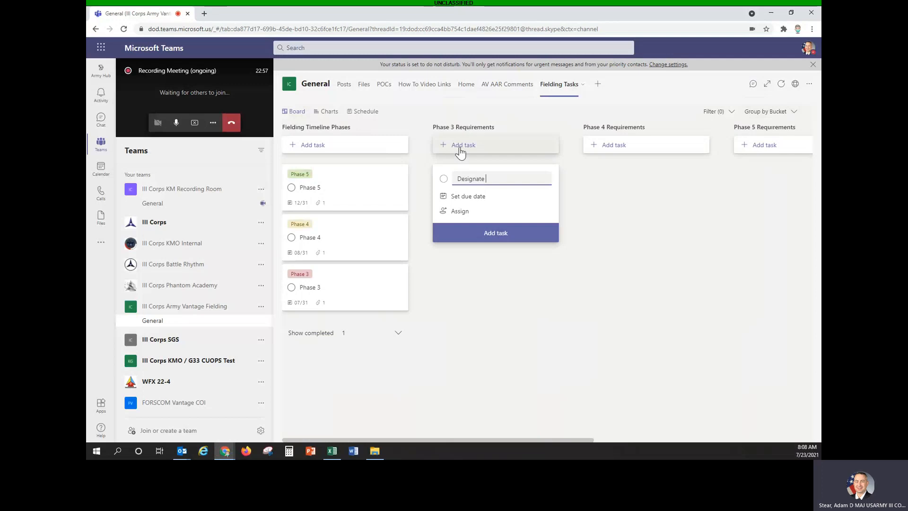
text(Fielding Manager)
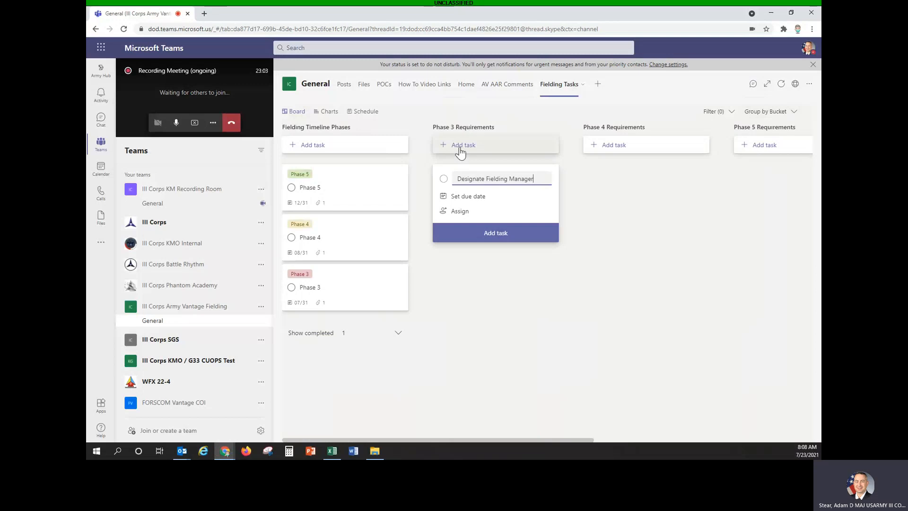
click(474, 196)
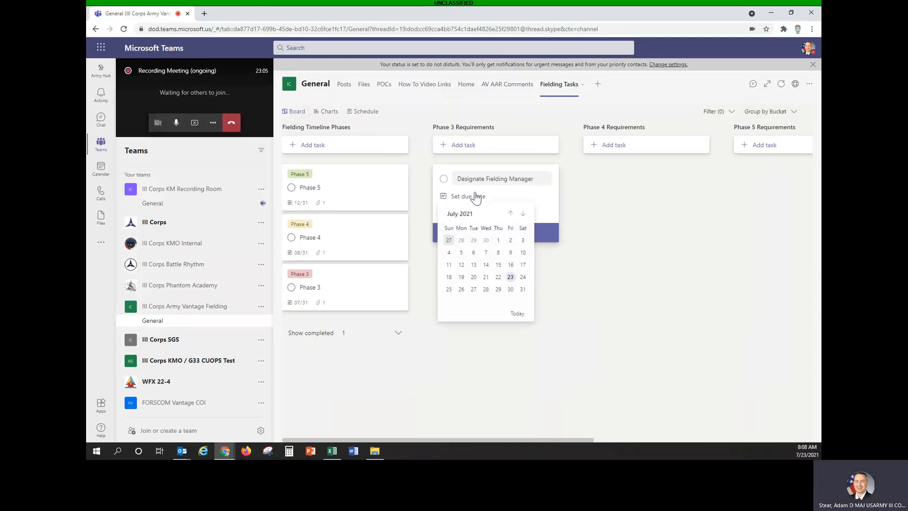
click(499, 266)
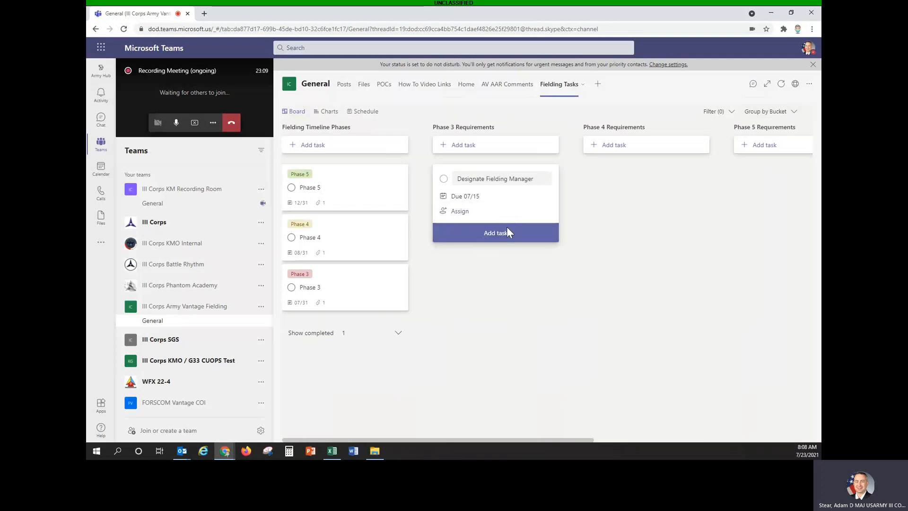
click(499, 236)
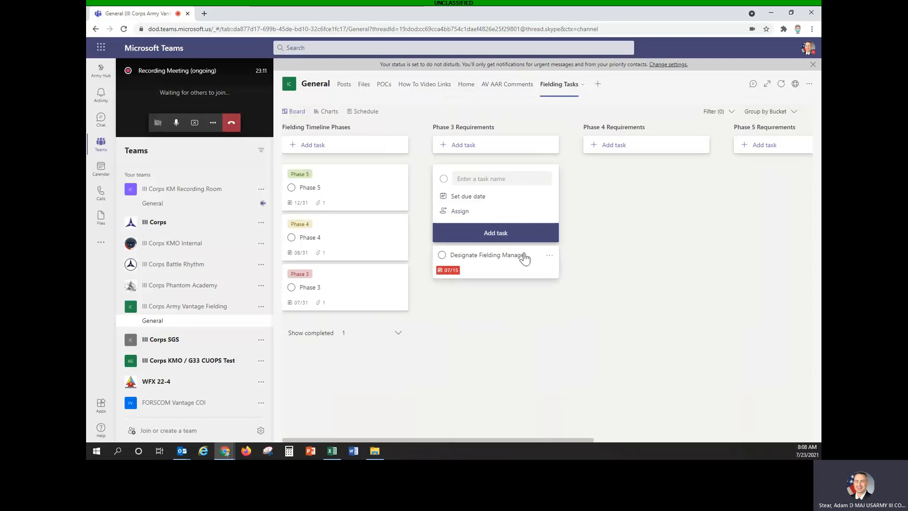
click(511, 268)
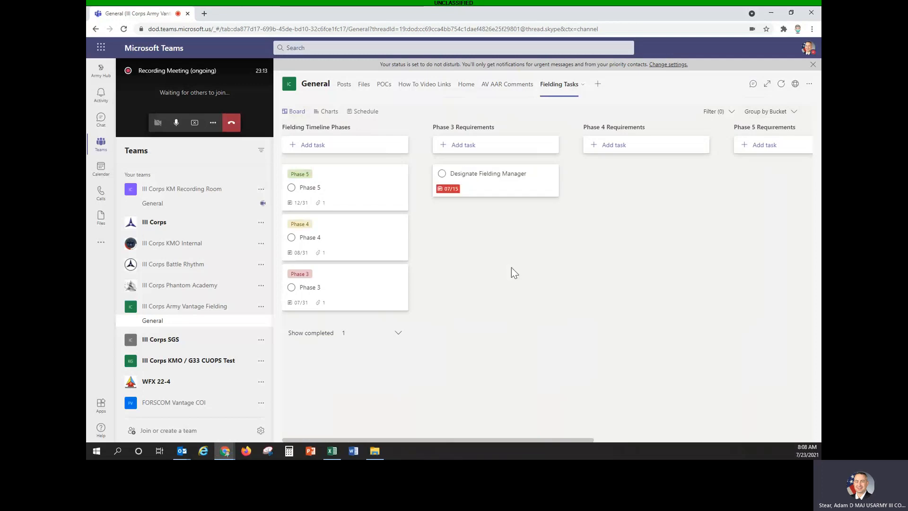
Apply the Phase 3 label to the Designate Fielding Manager task.
click(490, 185)
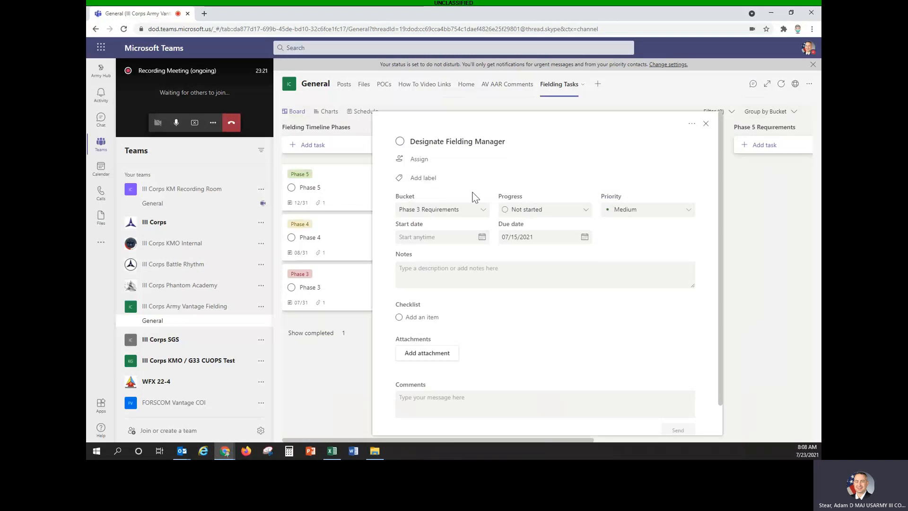
click(414, 180)
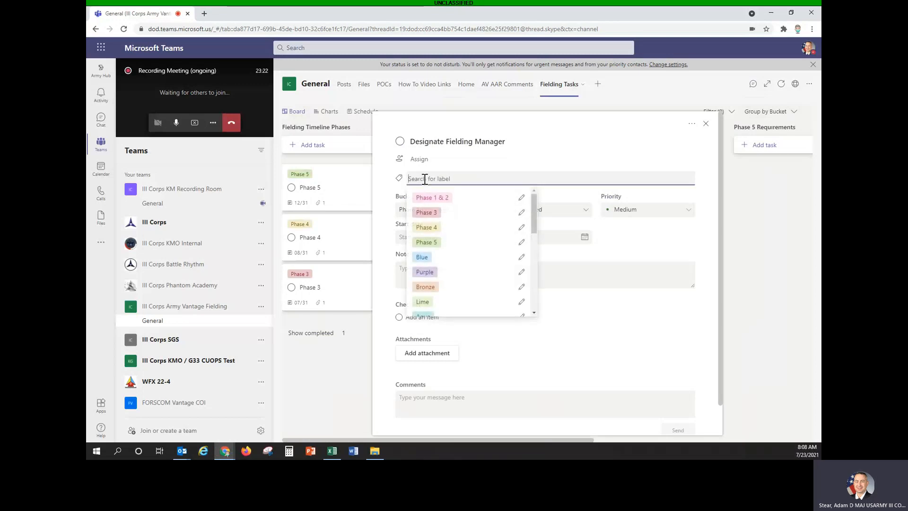
click(442, 213)
click(682, 321)
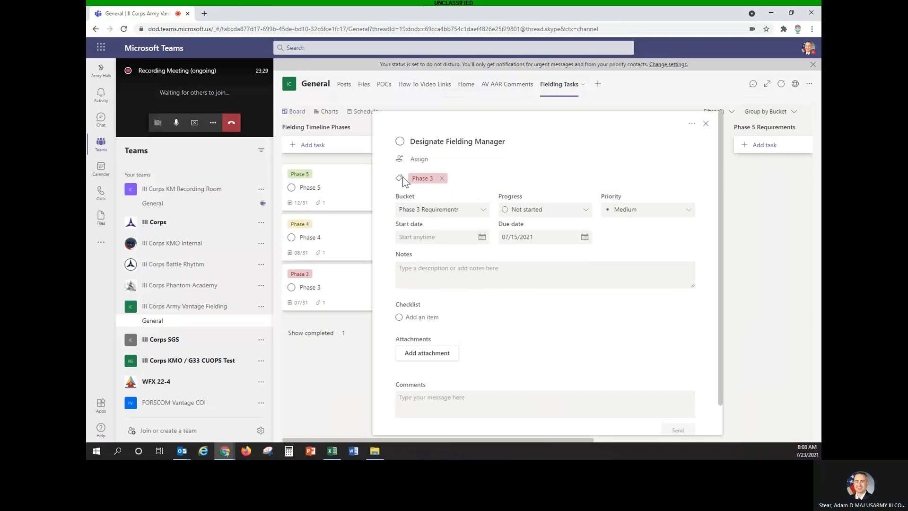
click(476, 178)
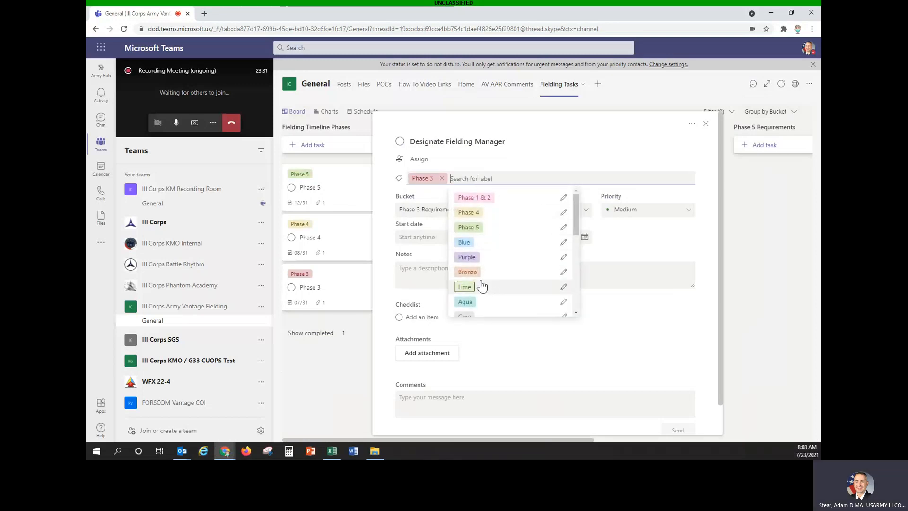
click(464, 242)
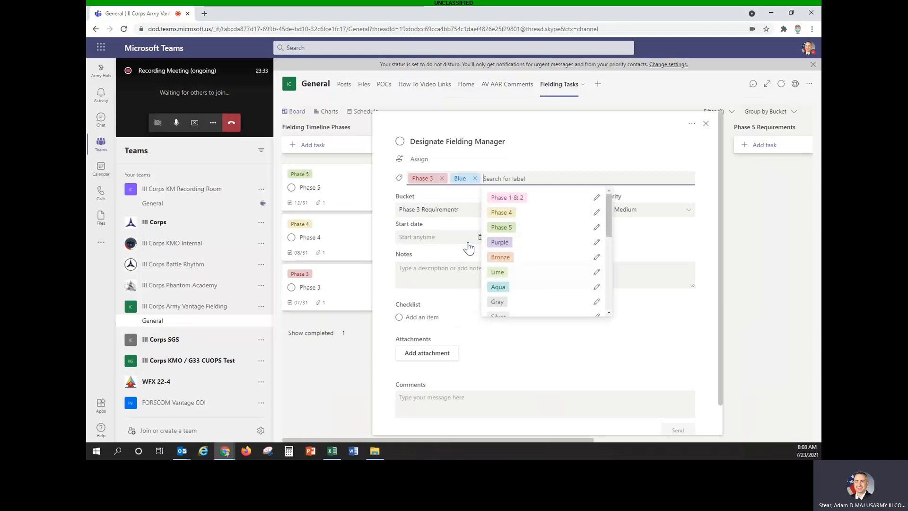
click(475, 178)
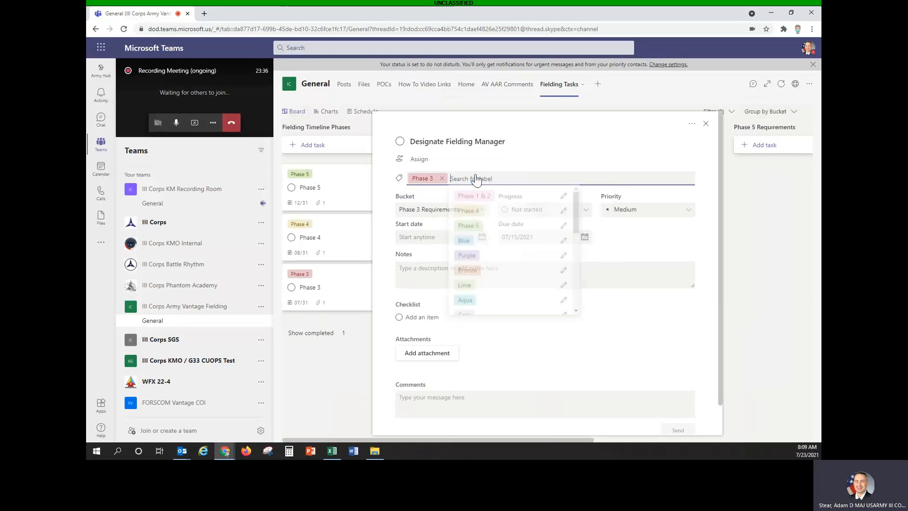
Rename the Blue label as "Order Task" in the Designate Fielding Manager task's label choices.
click(564, 243)
double_click(583, 258)
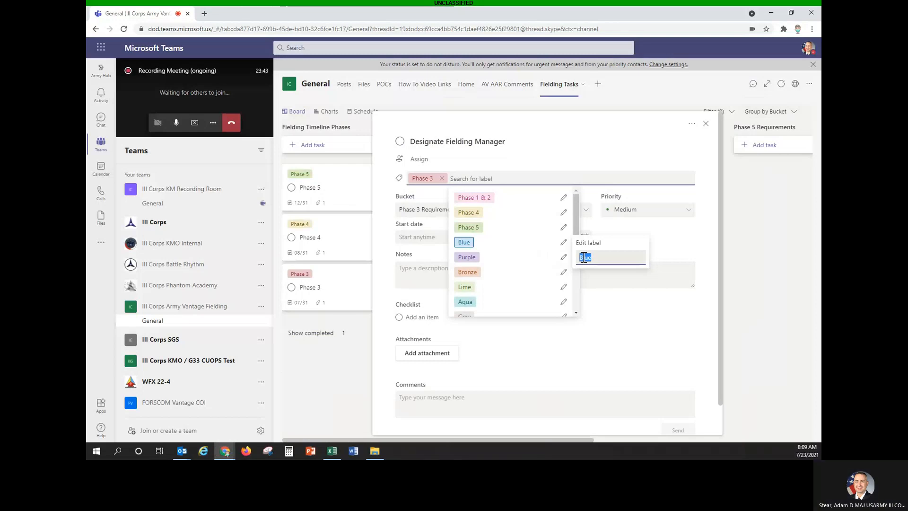
text(Circle)
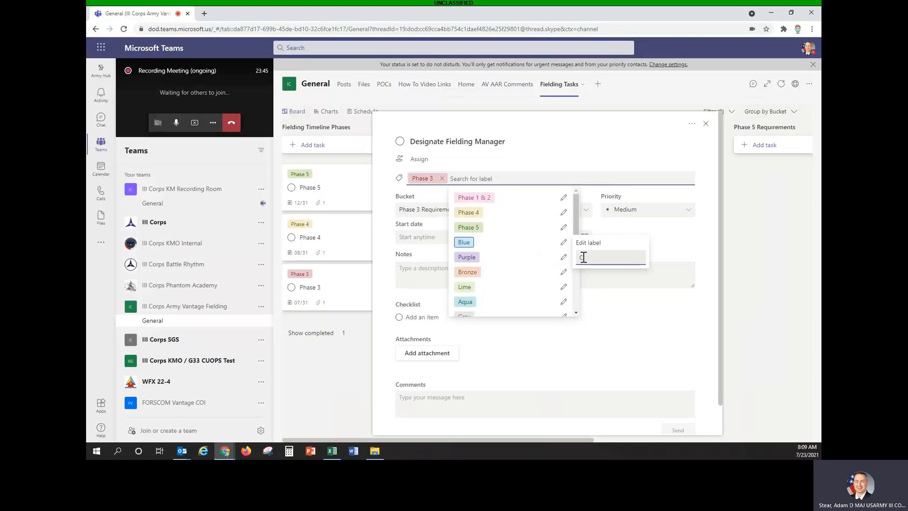
text(Requiremen)
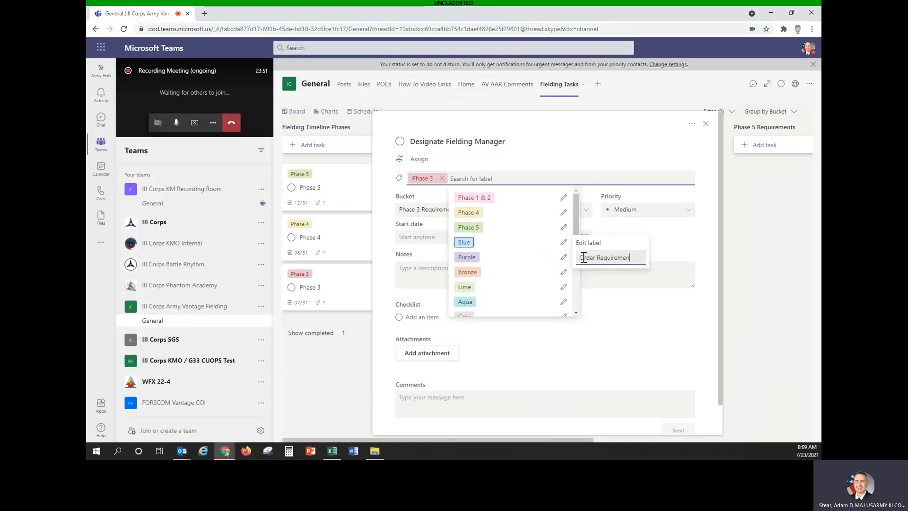
key(BackSpace)
key(BackSpace)
key(BackSpace)
key(BackSpace)
key(BackSpace)
key(BackSpace)
key(BackSpace)
key(BackSpace)
key(BackSpace)
key(BackSpace)
key(BackSpace)
key(BackSpace)
text(Task)
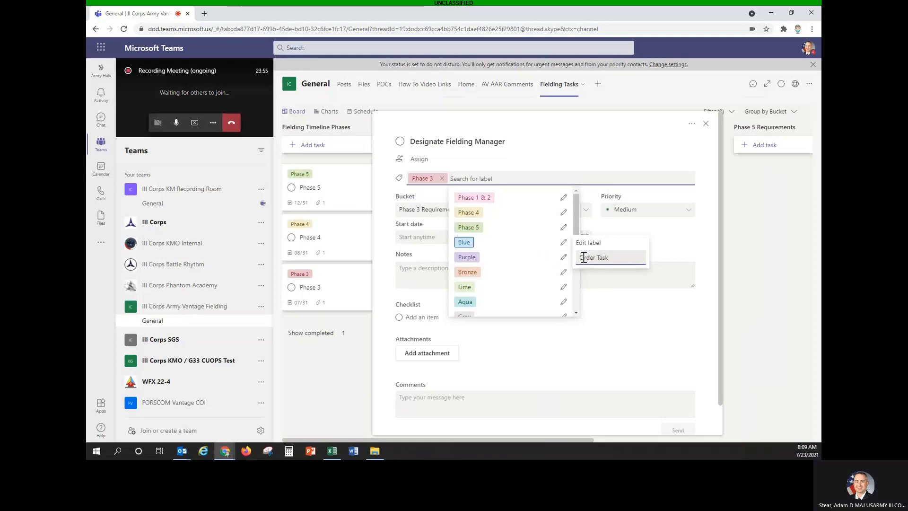
key(Return)
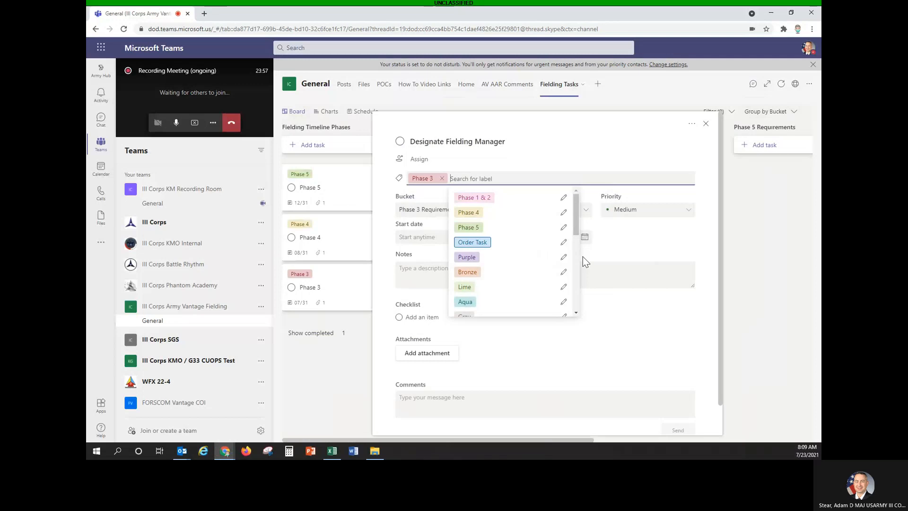
Add the Order Task label to the Designate Fielding Manager task alongside its Phase 3 label.
click(498, 244)
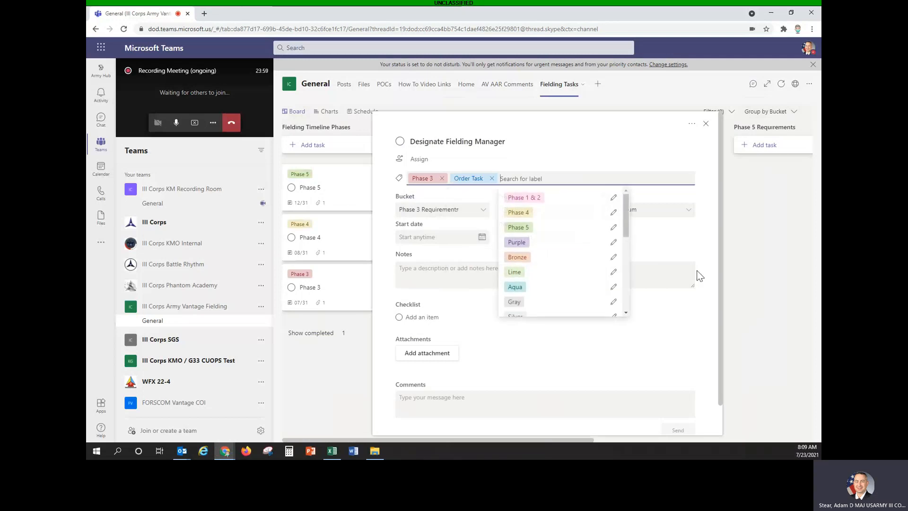
click(688, 240)
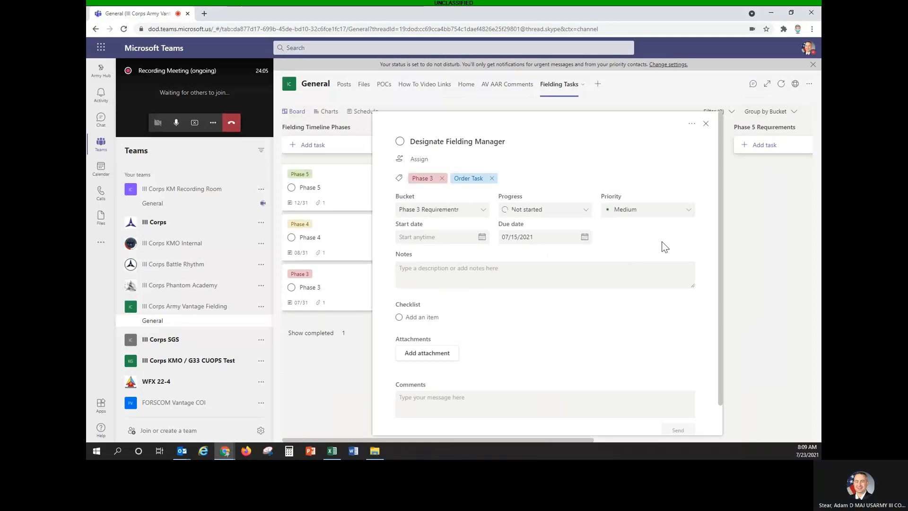
scroll(626, 286, down, 2)
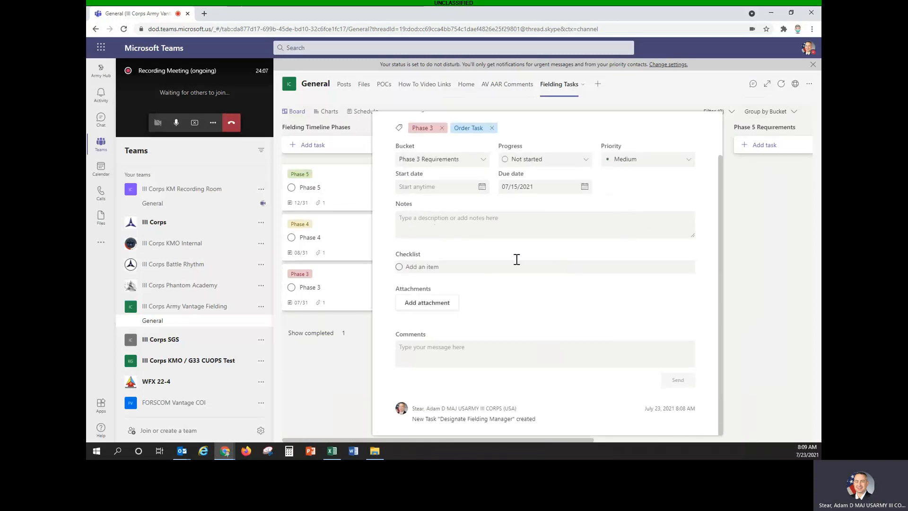
scroll(474, 249, up, 2)
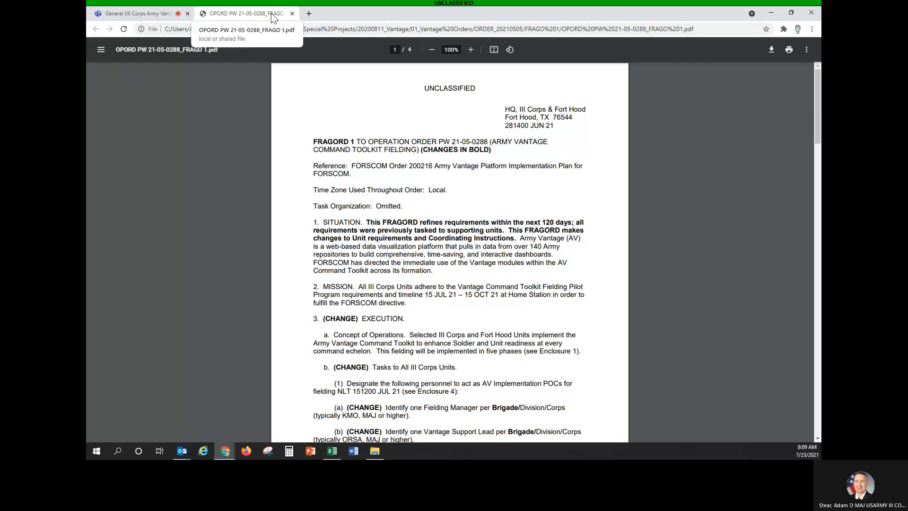
Fill the task's notes with the order text "(a) (CHANGE) Identify one Fielding Manager per Brigade/Division/Corps (typically KMO, MAJ or higher).".
drag(275, 19, 86, 248)
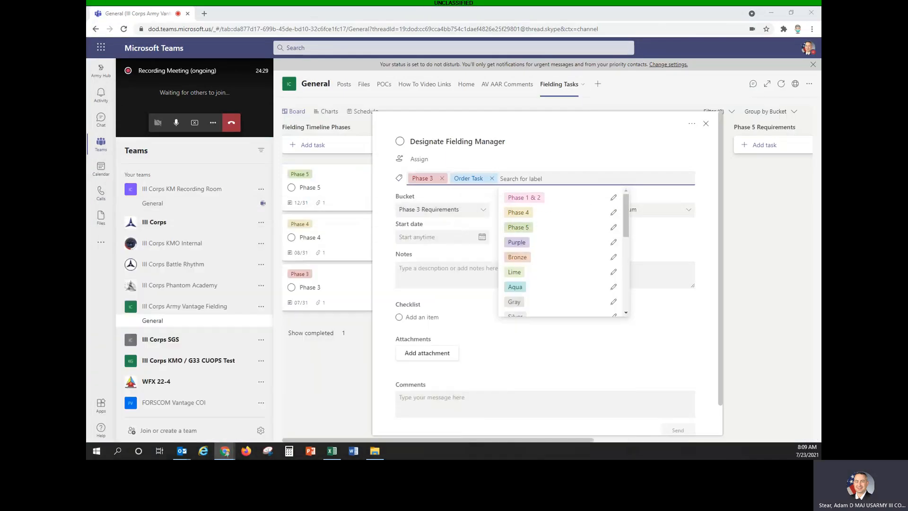
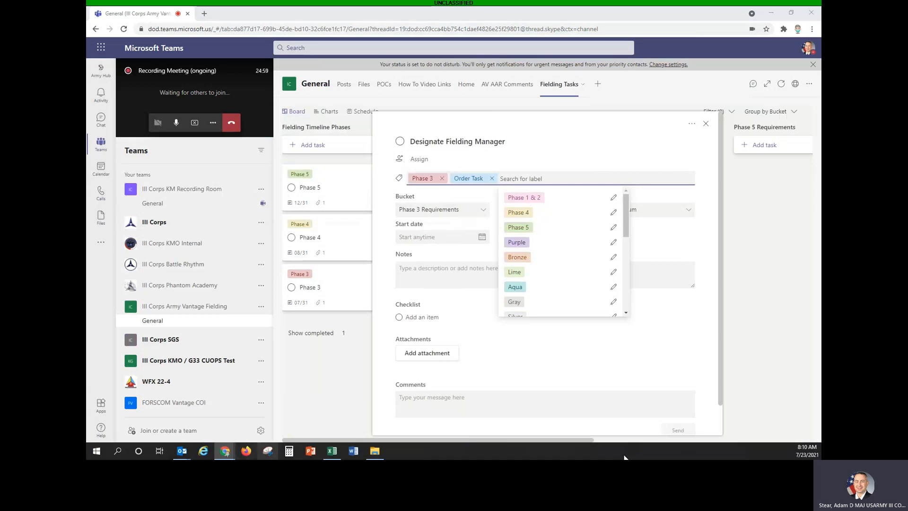
click(629, 341)
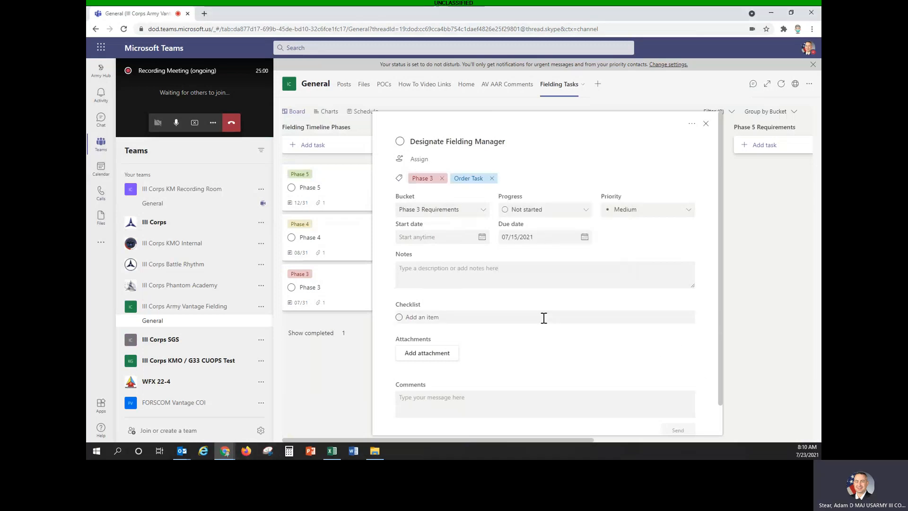
click(478, 278)
text((a) (CHANGE) Identify one Fielding Manager per Brigade/Division/Corps (typically KMO, MAJ or higher))
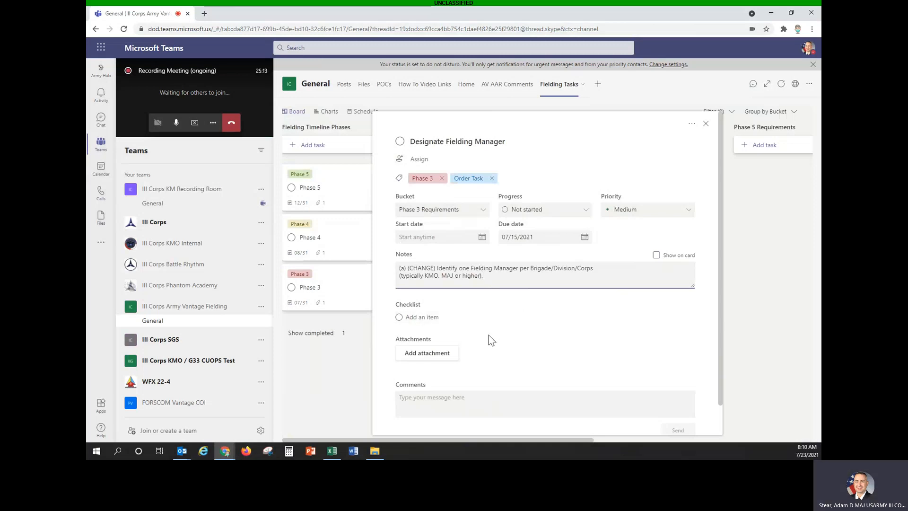
Add the checklist item "IIIC assign Fielding Manager" to the task and turn off showing the checklist on the card.
scroll(495, 330, down, 1)
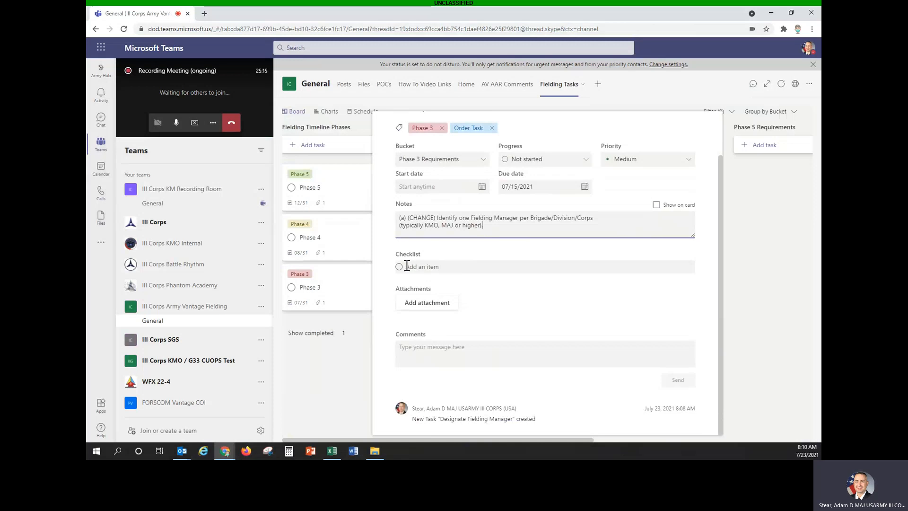
click(406, 267)
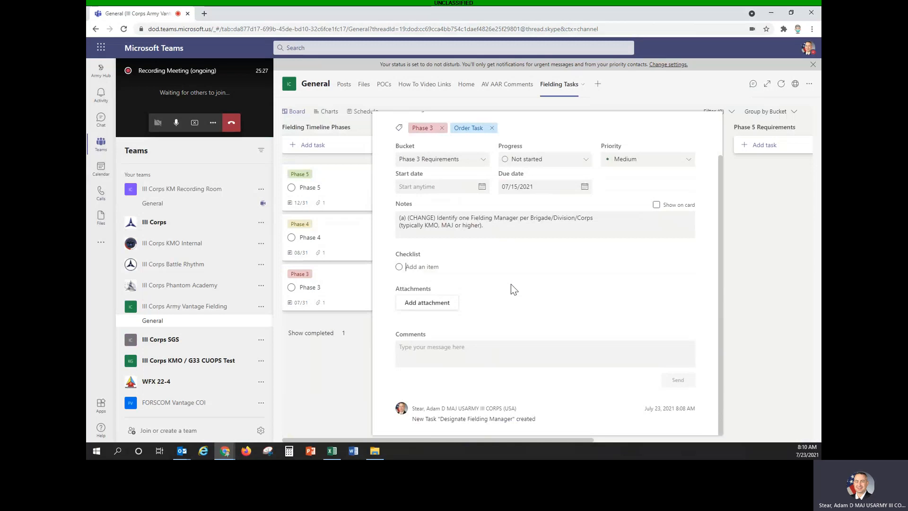
text(IIIC)
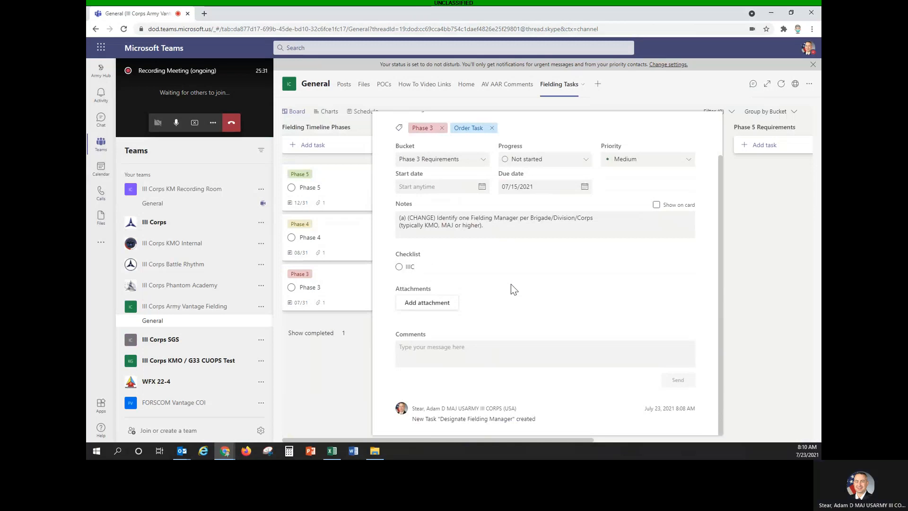
text( a)
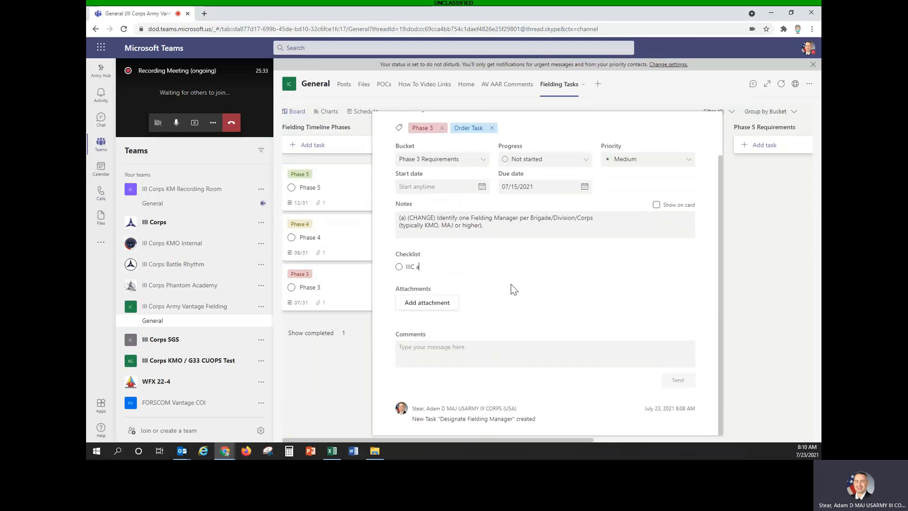
text(ssign F)
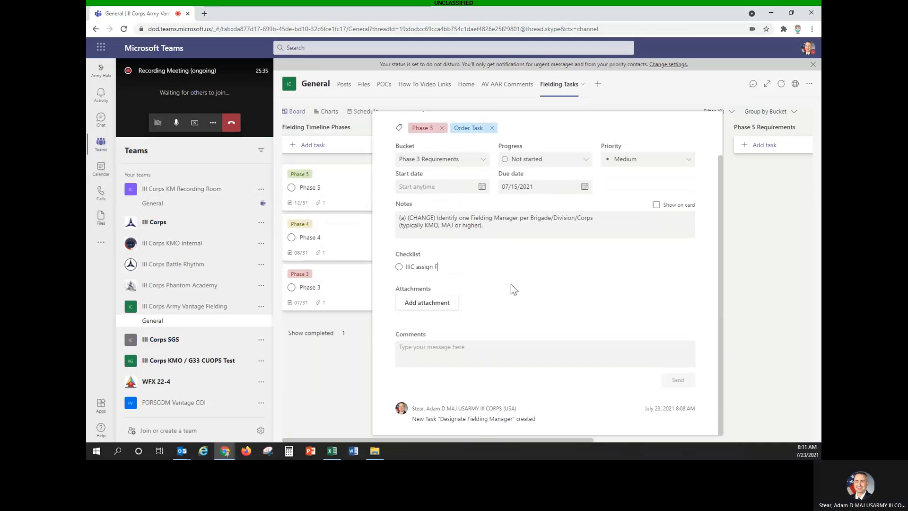
text(ielding Manager)
key(ctrl+shift+Left)
key(ctrl+shift+Left)
key(ctrl+shift+Left)
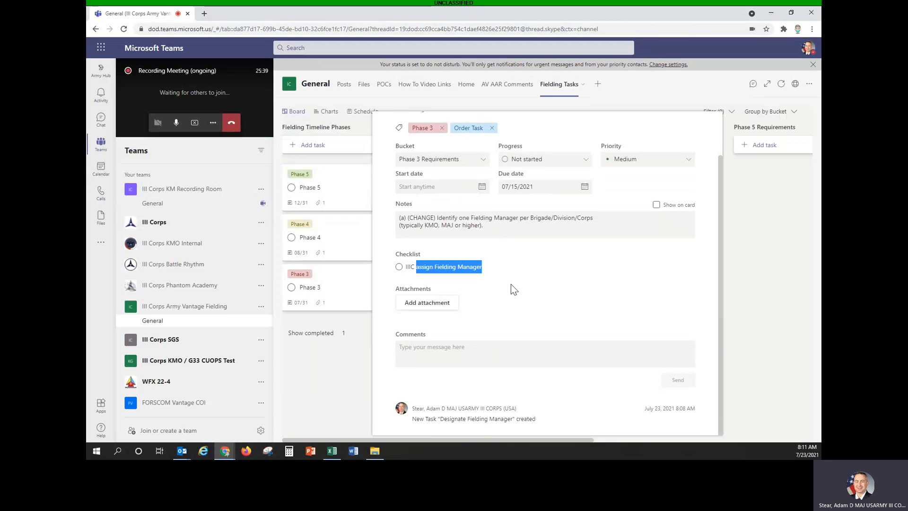
key(shift+Left)
click(494, 264)
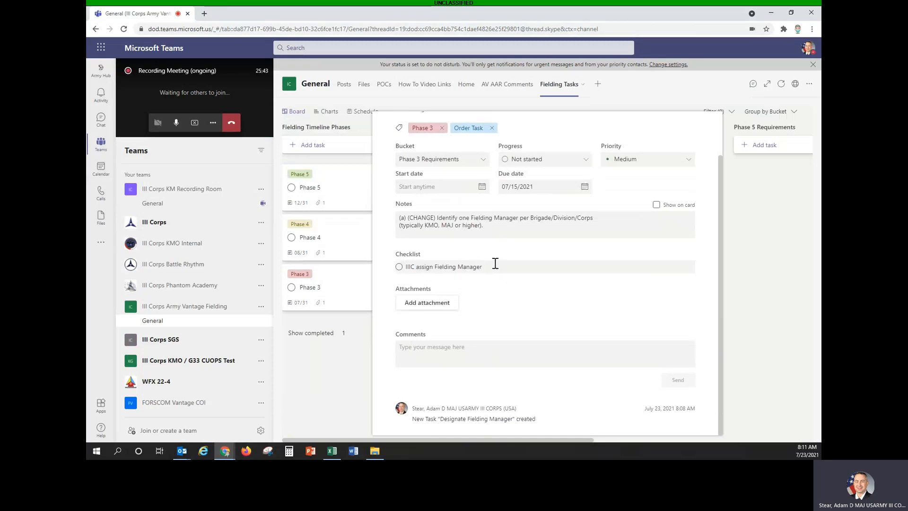
key(Return)
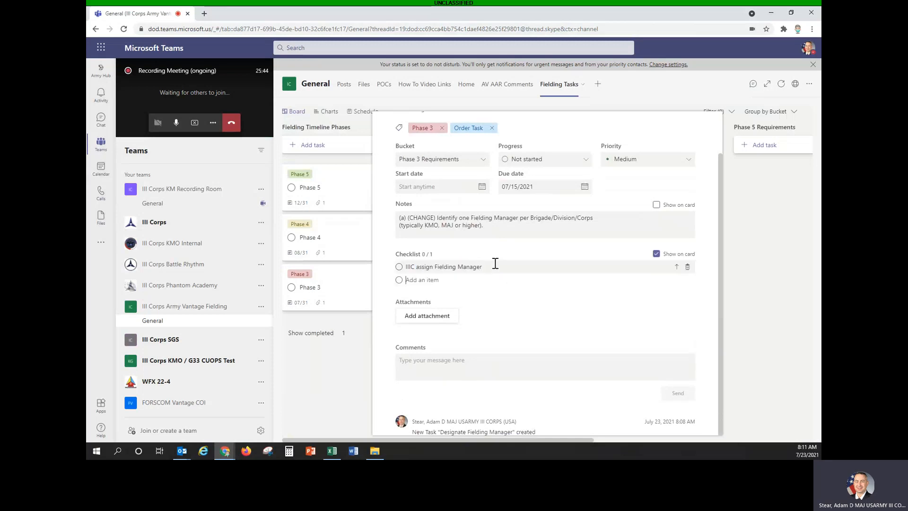
click(656, 254)
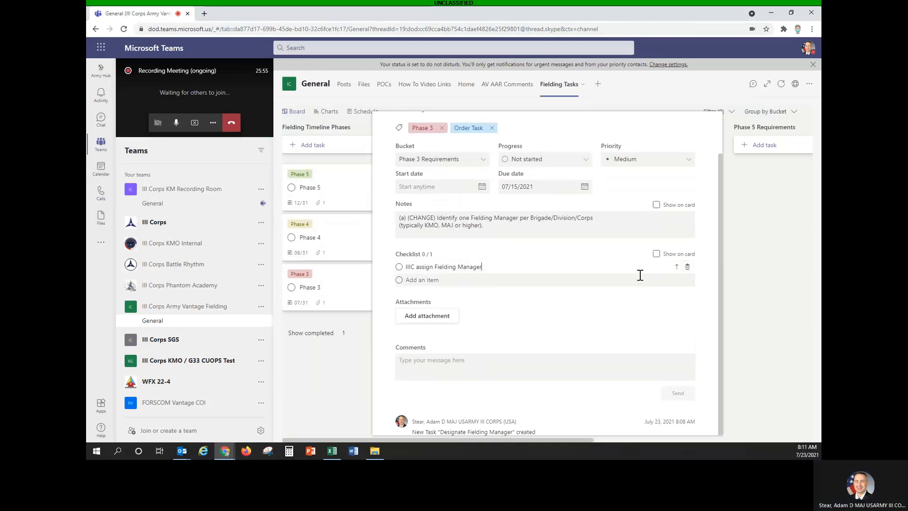
Delete the Designate Fielding Manager task from the Phase 3 Requirements bucket.
scroll(639, 274, up, 2)
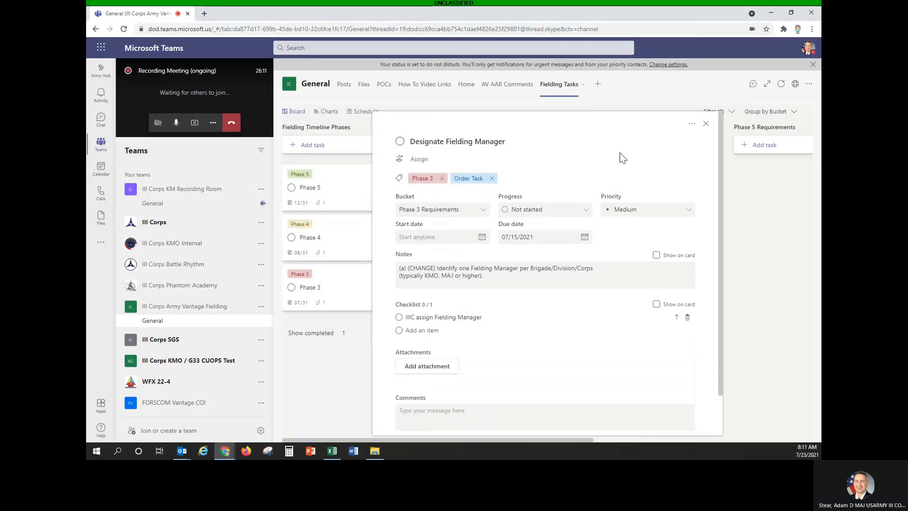
click(693, 126)
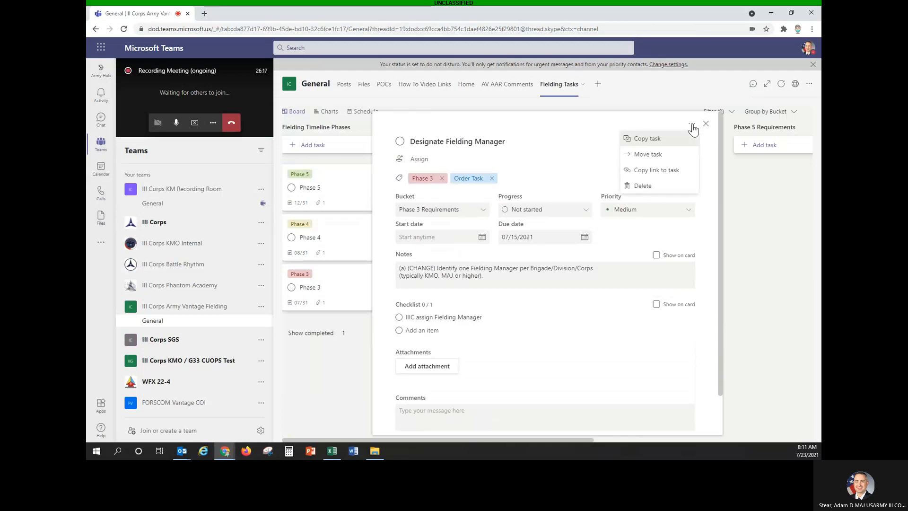
click(636, 186)
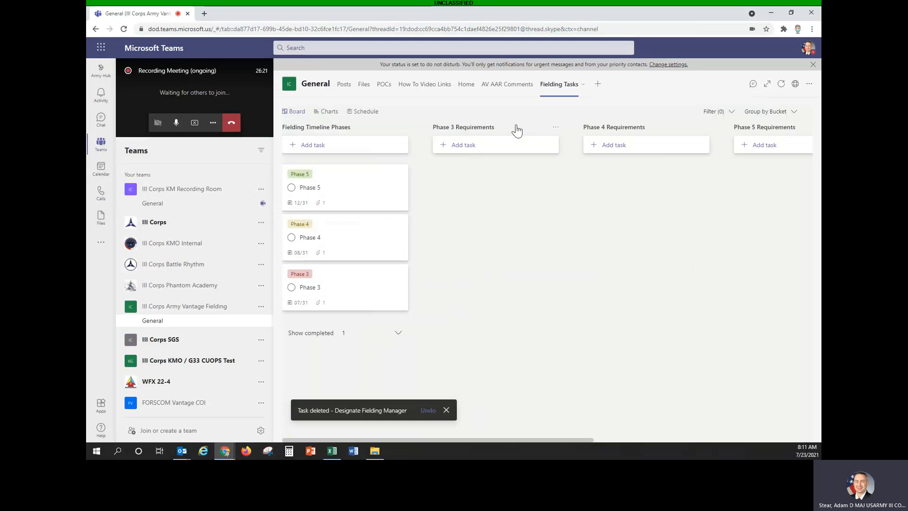
Rename the Phase 3 Requirements bucket to "Designate Fielding Manager".
click(556, 127)
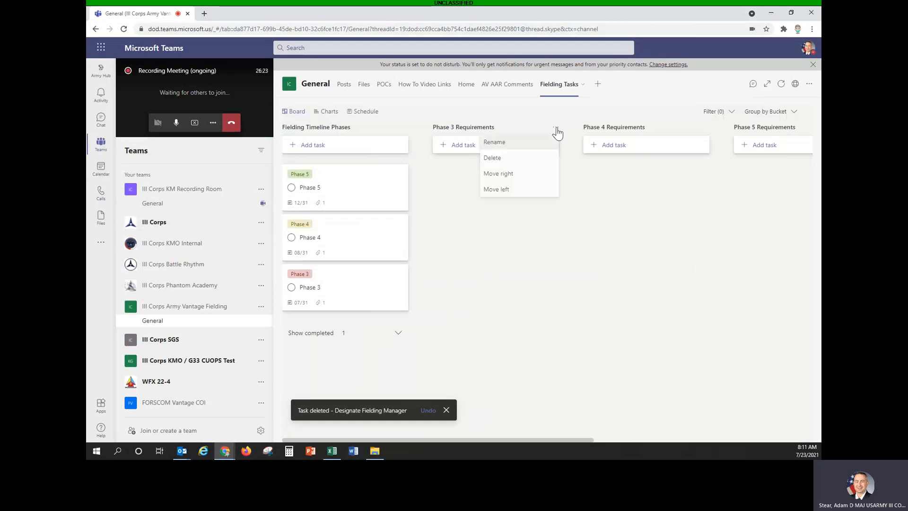
click(497, 149)
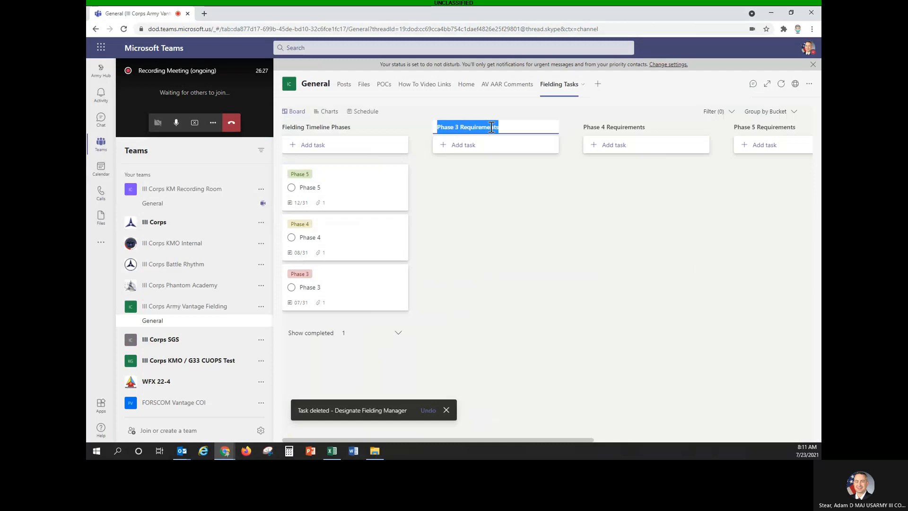
text(Desig)
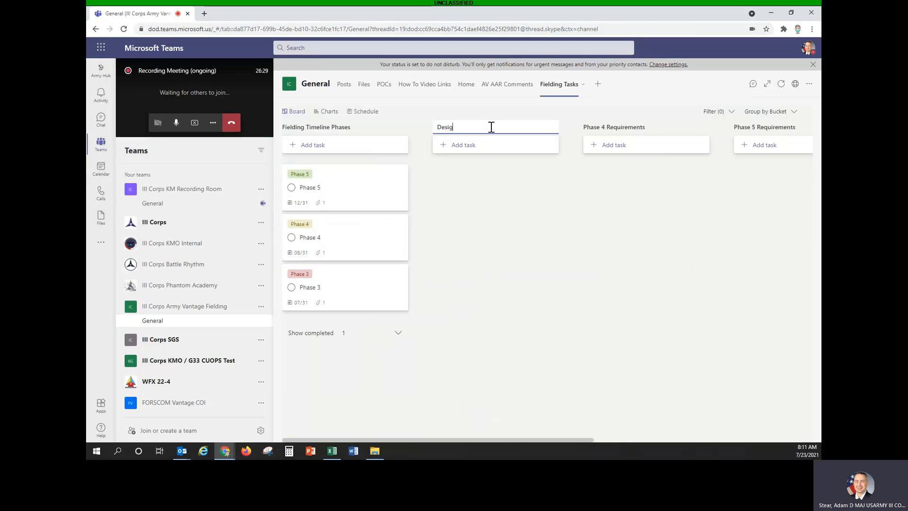
text(nate Fielding Manager)
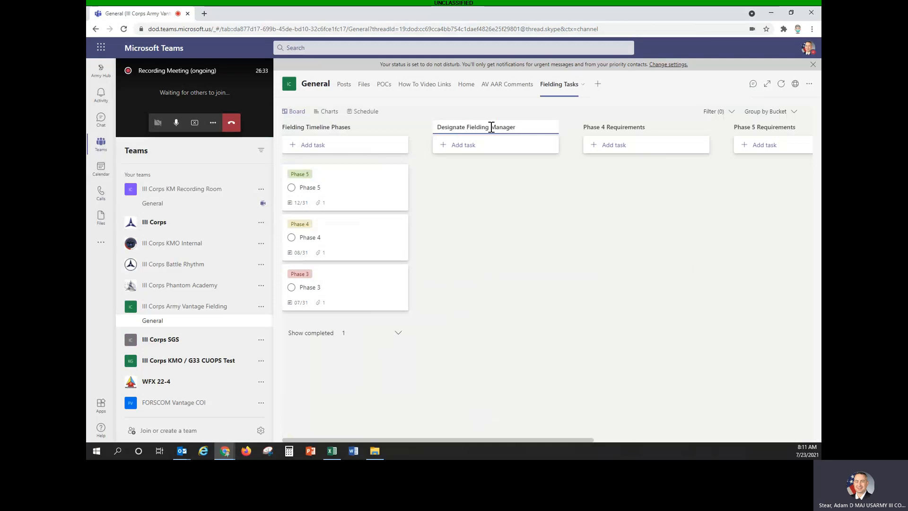
Begin a new task in the Designate Fielding Manager bucket, due July 15, 2021, and assign it to the plan owner found by surname.
click(464, 146)
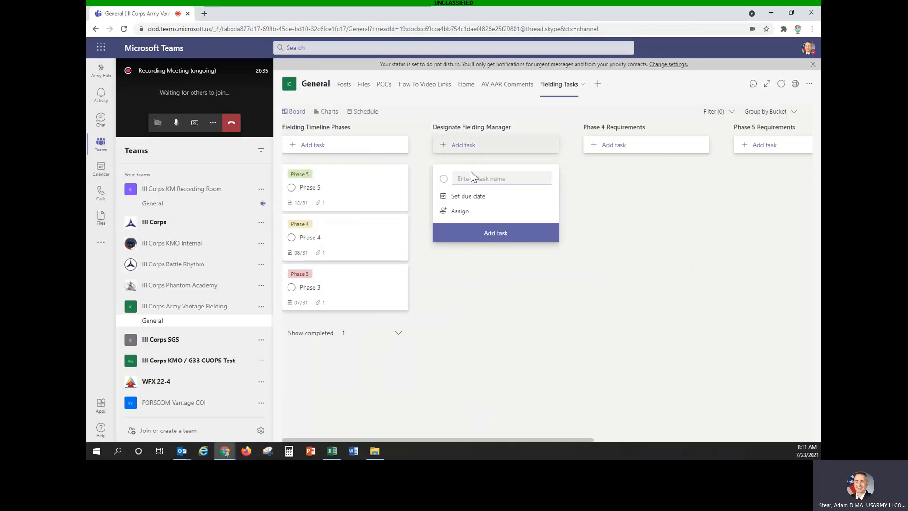
click(477, 197)
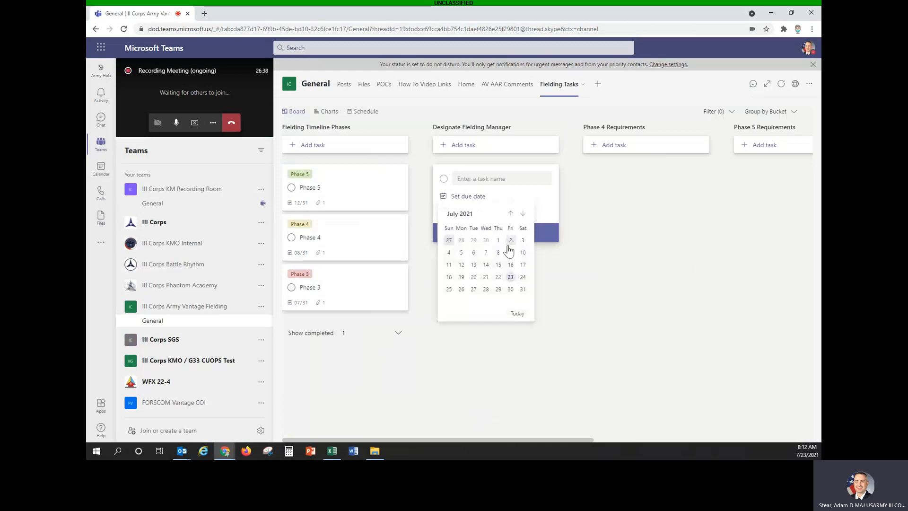
click(497, 263)
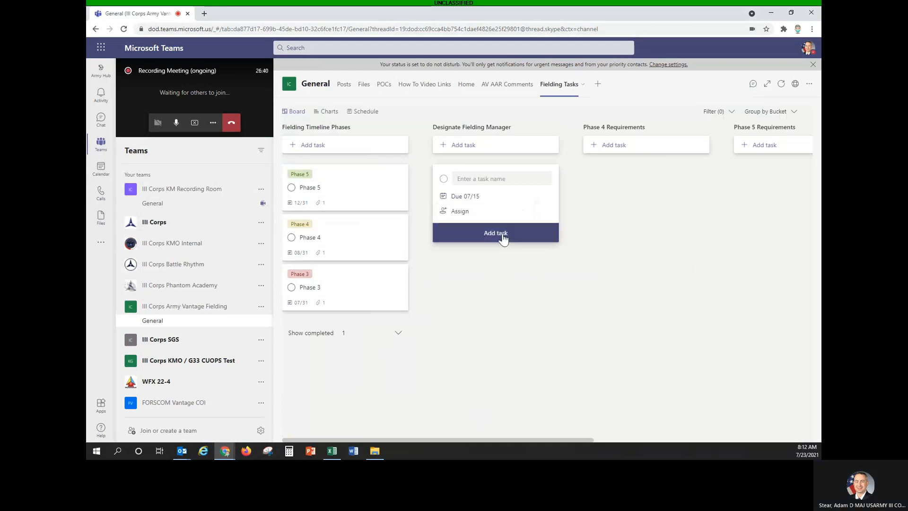
click(465, 213)
text(stear)
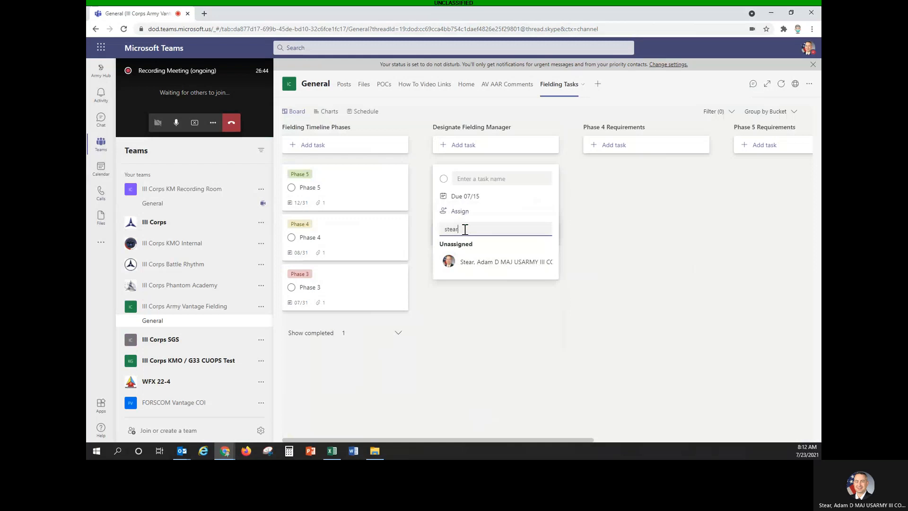
click(482, 261)
click(583, 258)
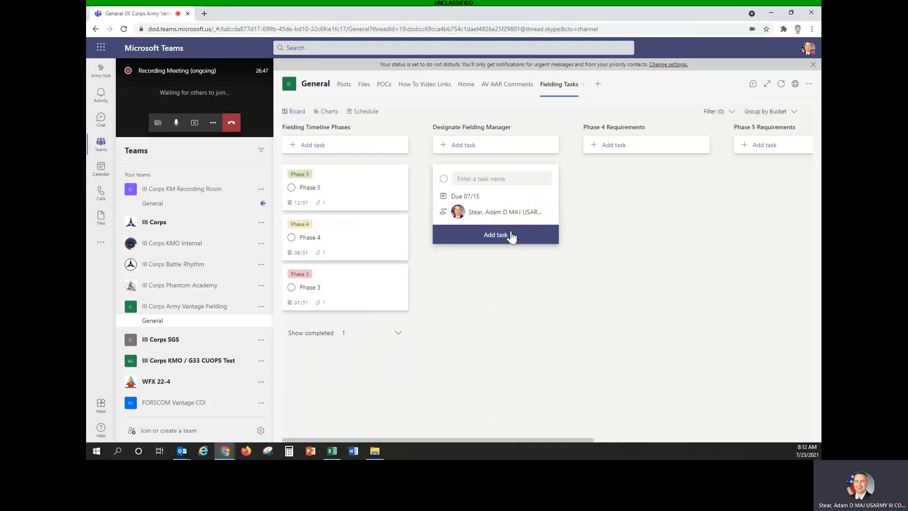
click(506, 239)
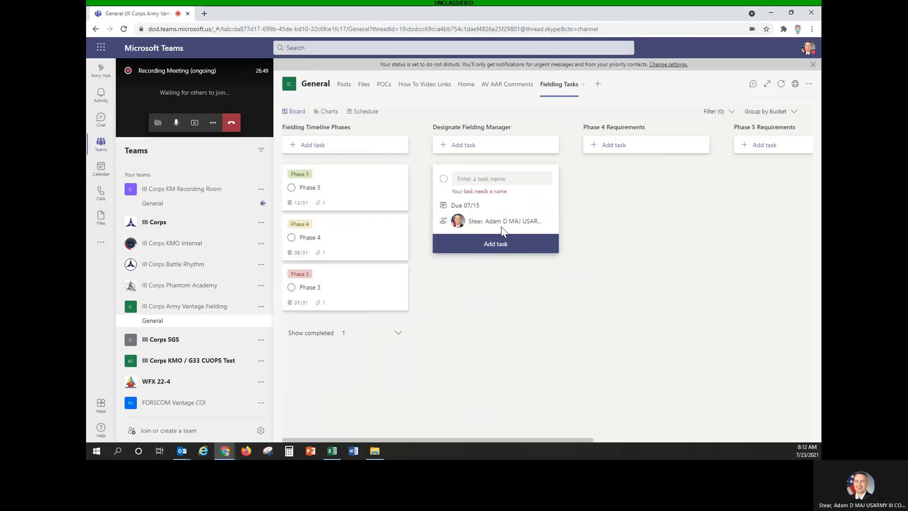
Name the new task "Designate Fielding Manager" and add it to the bucket.
click(485, 182)
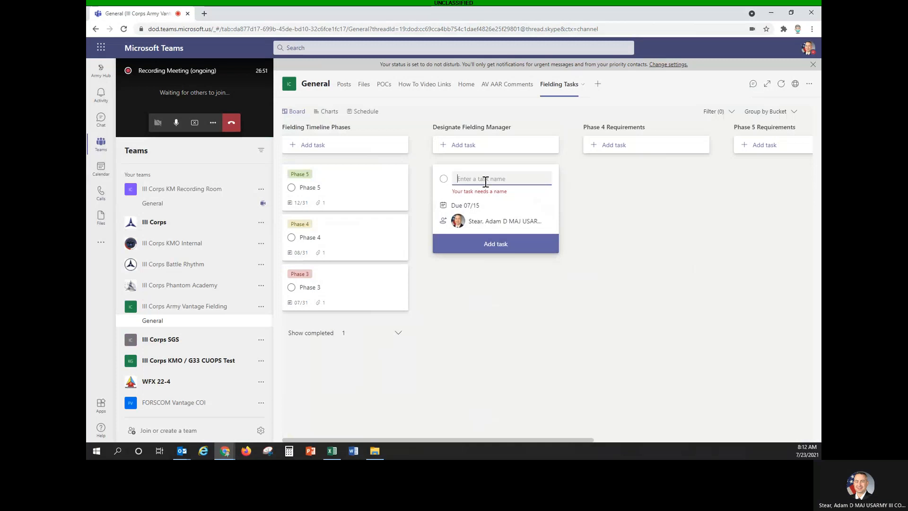
text(De)
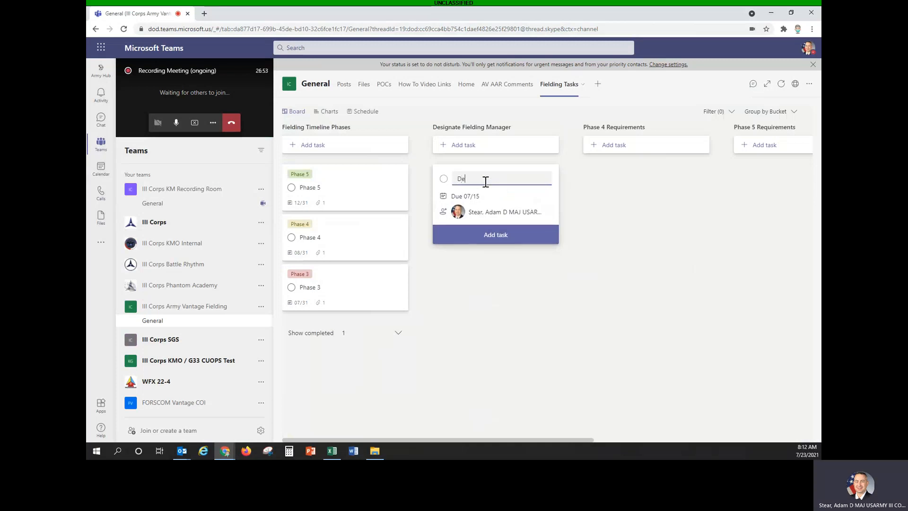
text(signate Fielding Manager)
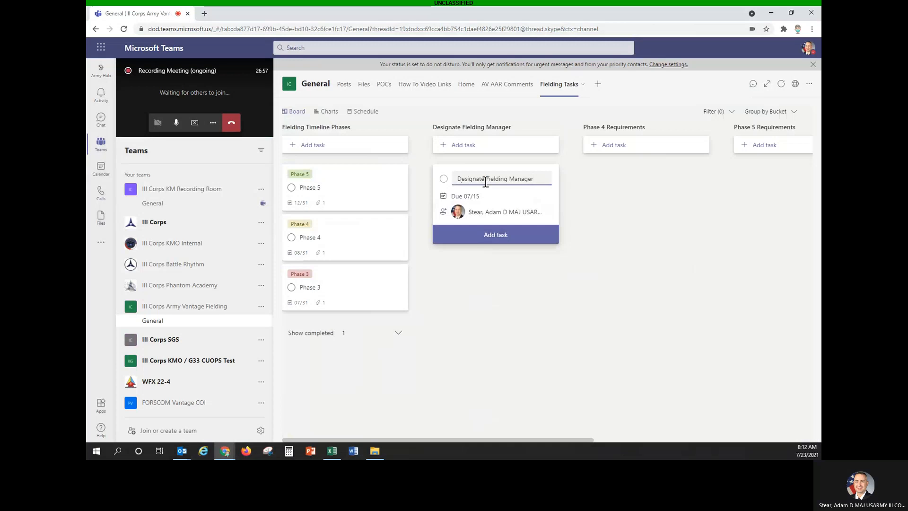
click(491, 239)
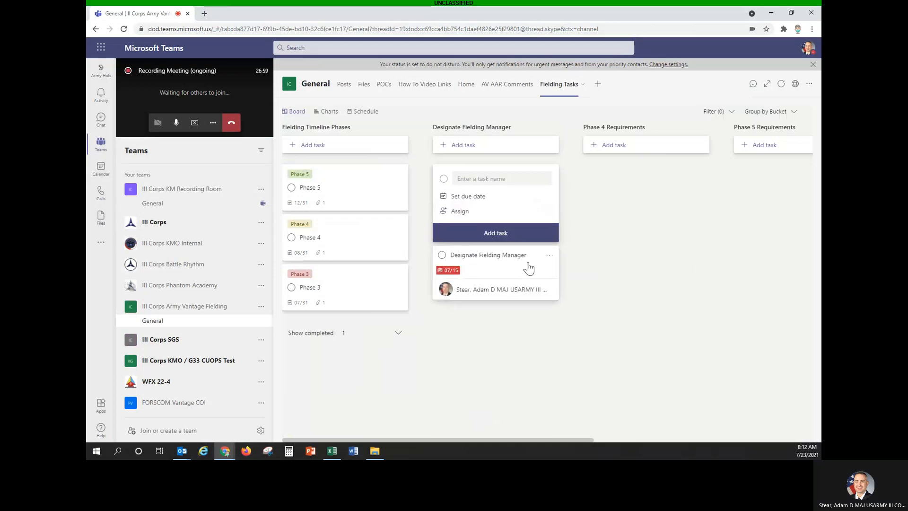
Label the Designate Fielding Manager task with "Phase 3" and "Order Task".
click(510, 272)
click(497, 195)
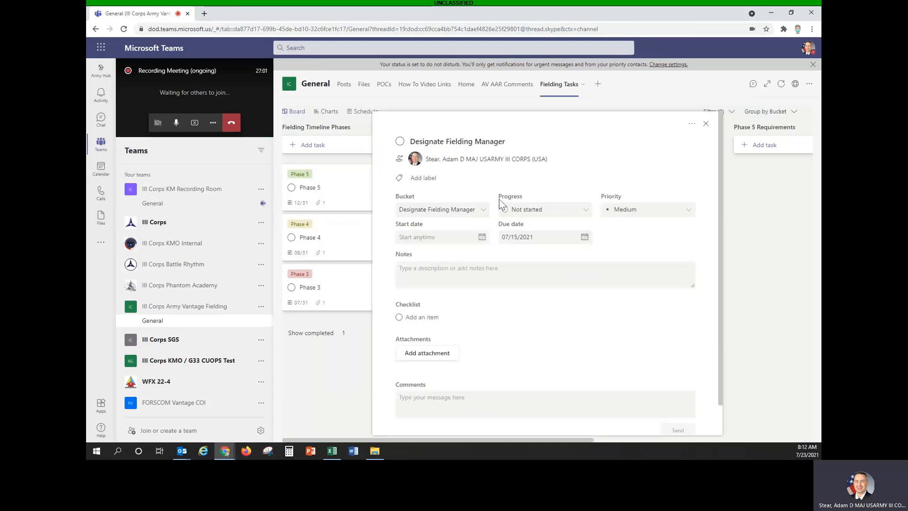
click(411, 180)
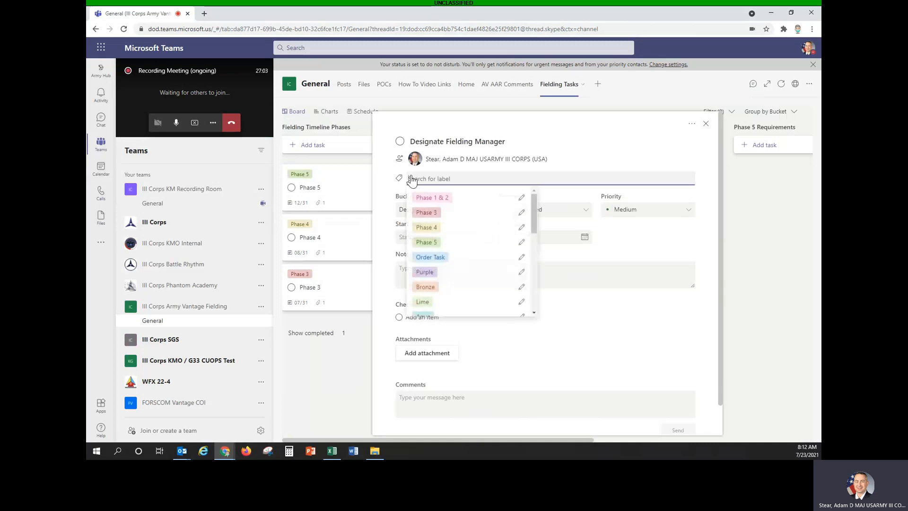
click(462, 216)
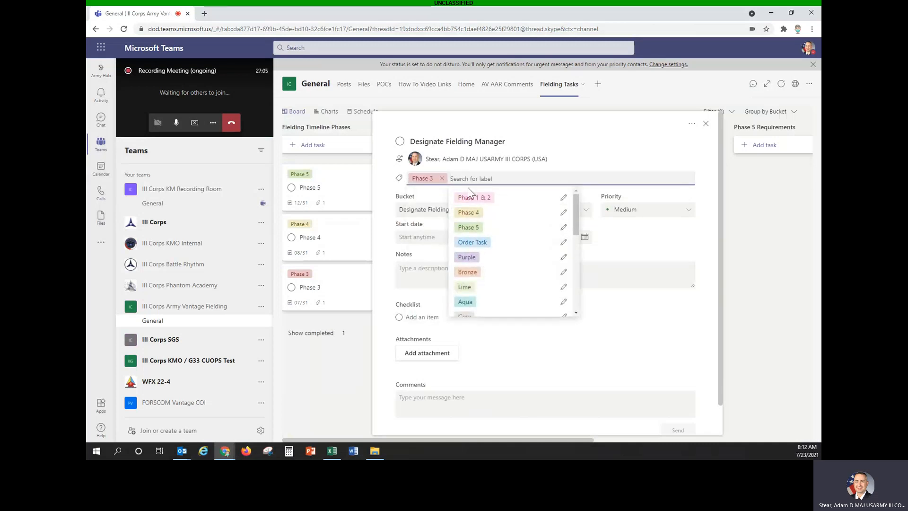
click(472, 242)
click(665, 320)
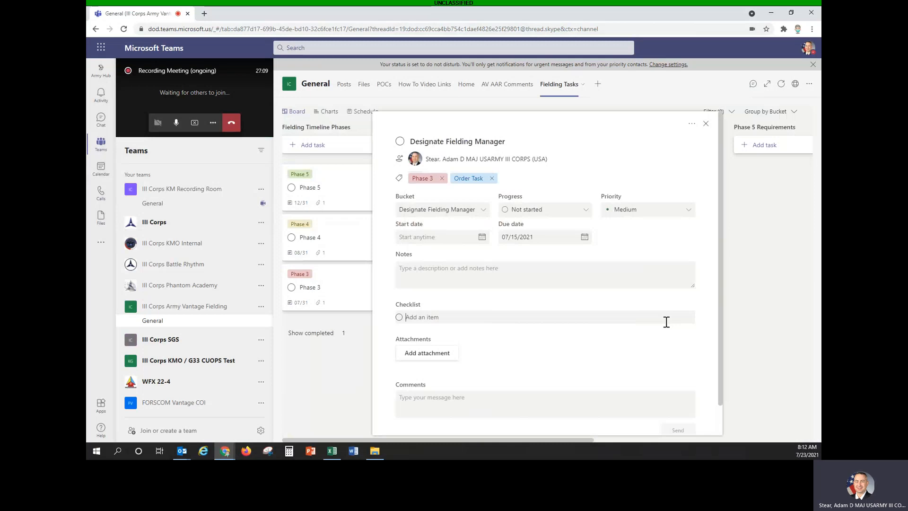
Enter "assign Fielding Manager" as the notes of the Designate Fielding Manager task.
click(580, 271)
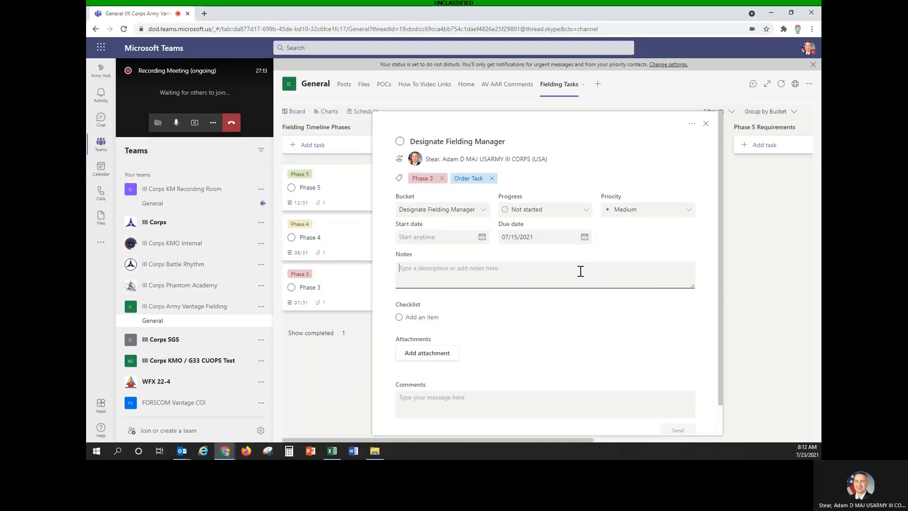
text(assign Fielding Manager)
key(ctrl+a)
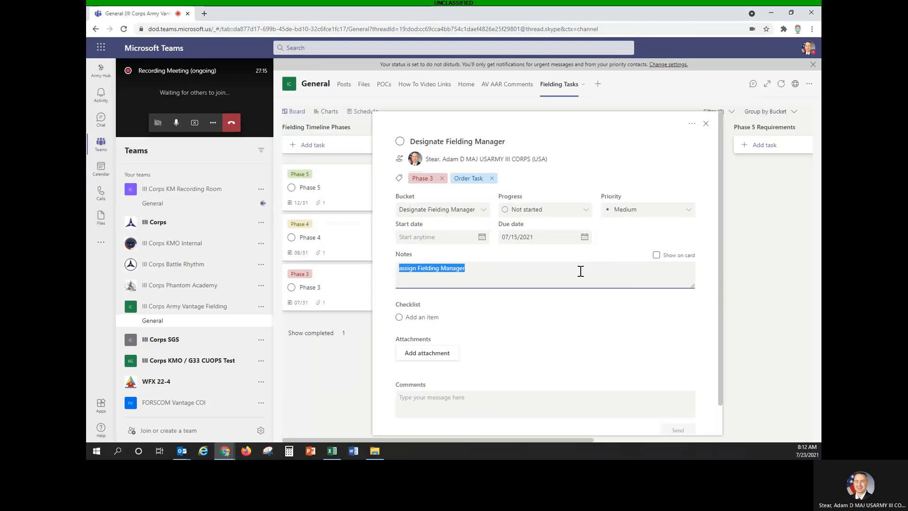
key(Right)
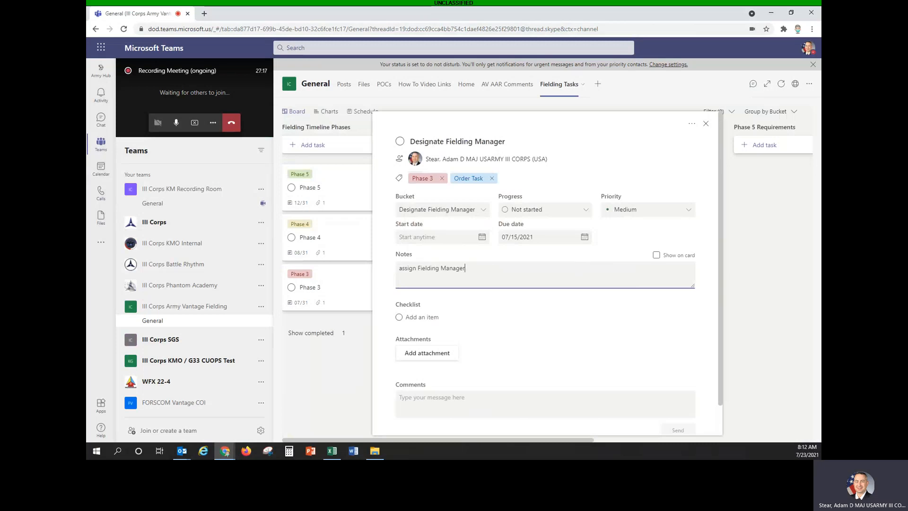
Replace the task's notes with "(a) (CHANGE) Identify one Fielding Manager per Brigade/Division/Corps (typically KMO, MAJ or higher).".
key(alt+Tab)
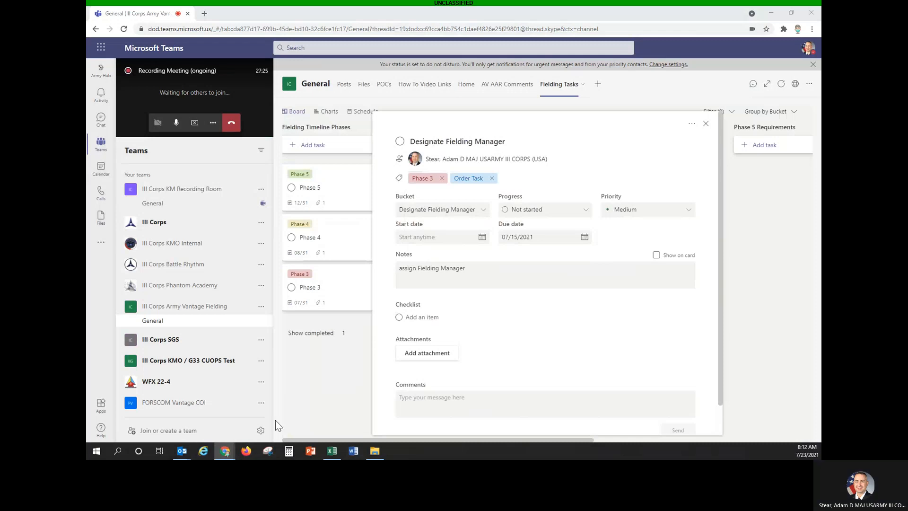
click(487, 277)
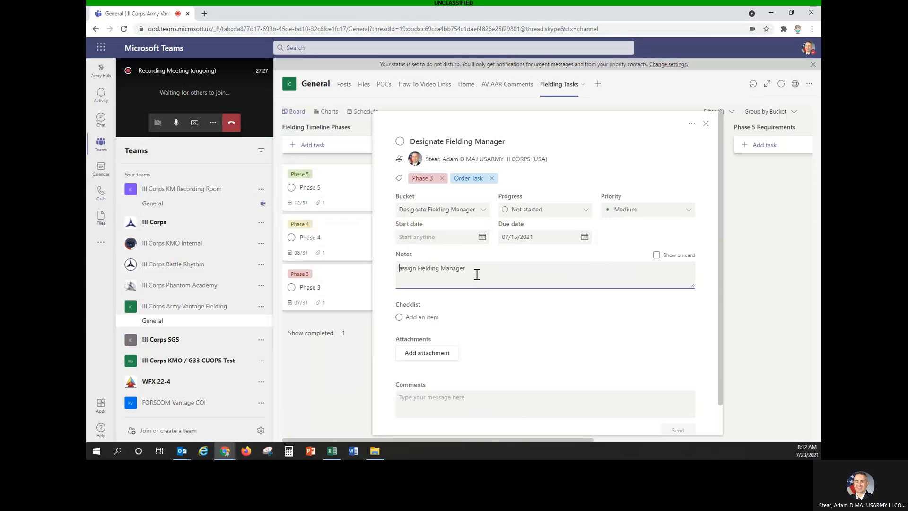
key(ctrl+a)
text((a) (CHANGE) Identify one Fielding Manager per Brigade/Division/Corps (typically KMO, MAJ or higher).)
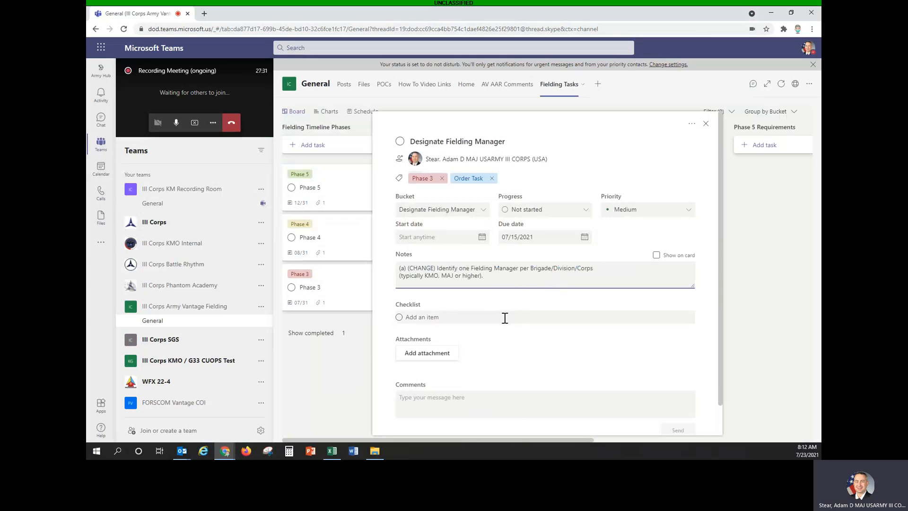
Add the checklist items "Go to store and buy peanut butter and jelly and bread", "Drive home" and "Make your sandwich" to the task.
scroll(494, 318, down, 1)
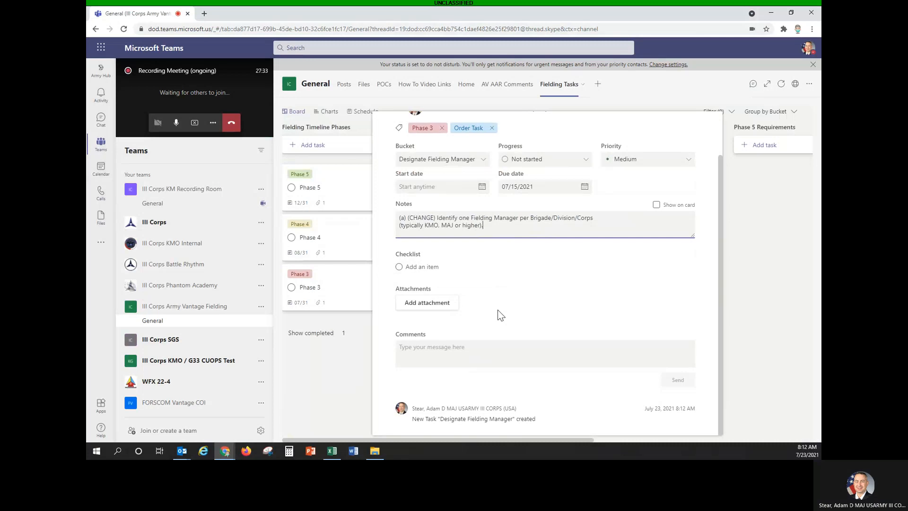
click(400, 268)
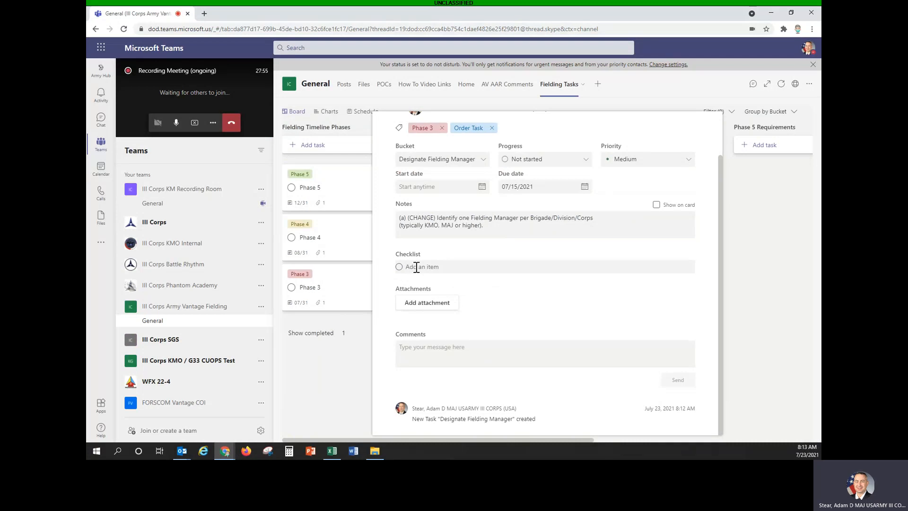
text(Go to store and buy peanut butter and jelly and )
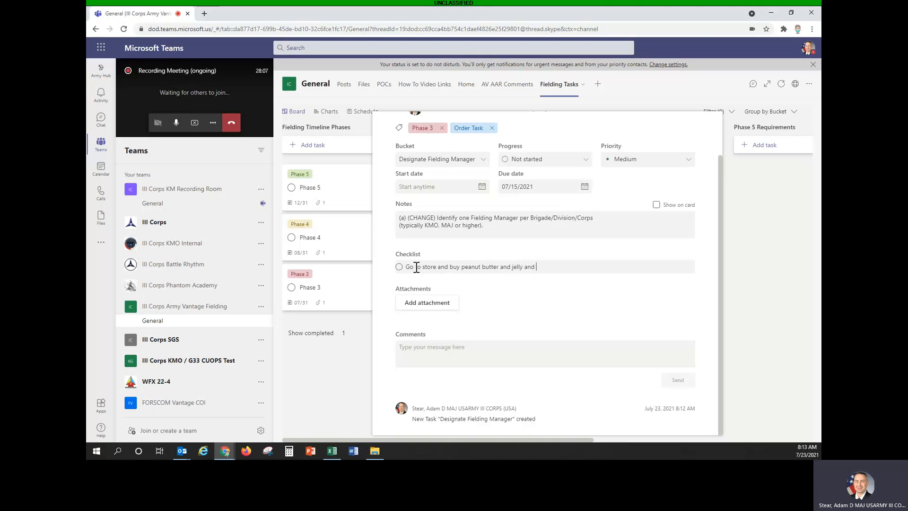
text(break)
key(Return)
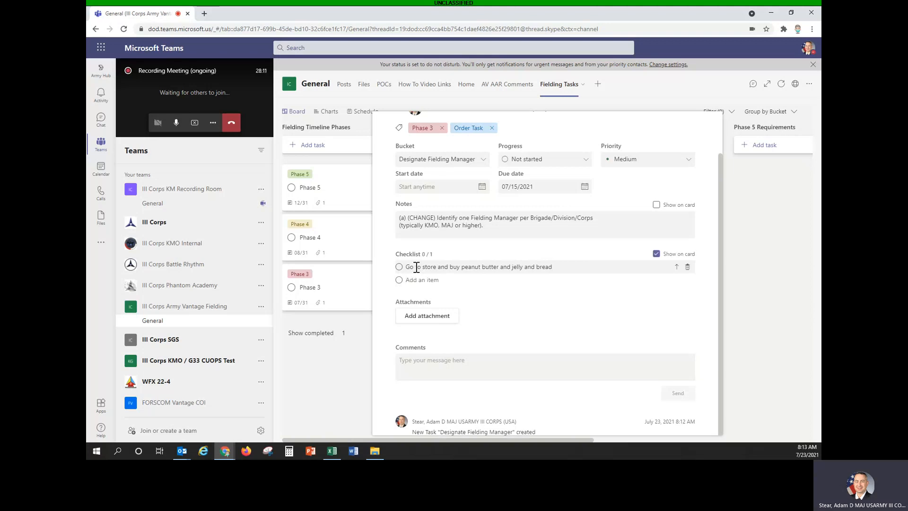
text(Drive home)
key(Return)
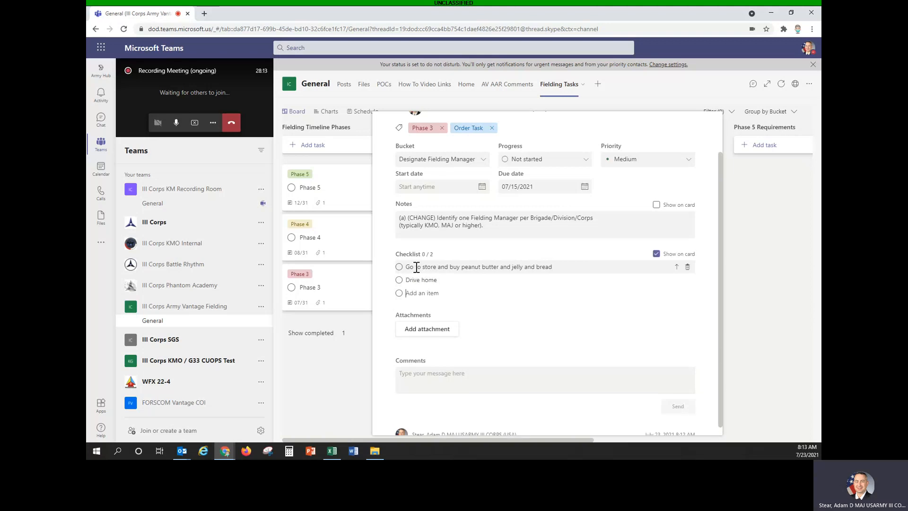
text(Make your sandwi)
key(Return)
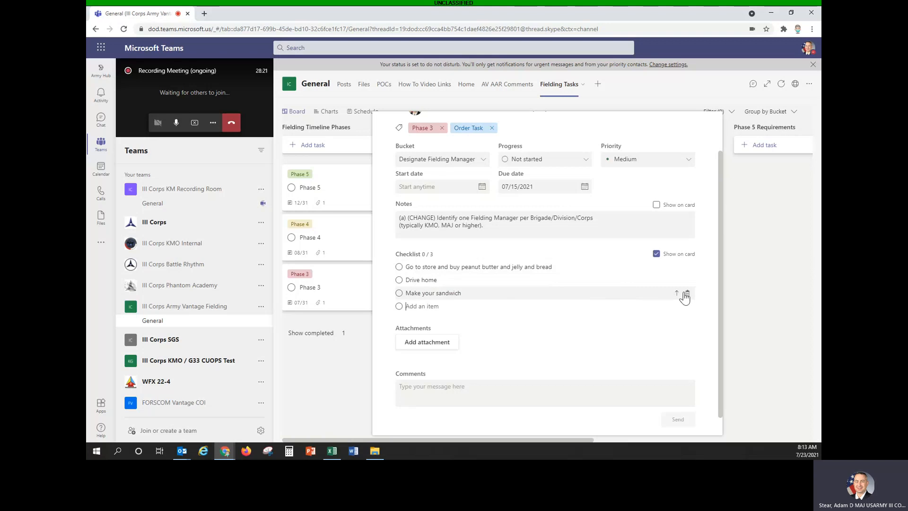
Delete all three sample items from the task's checklist.
click(688, 293)
click(688, 279)
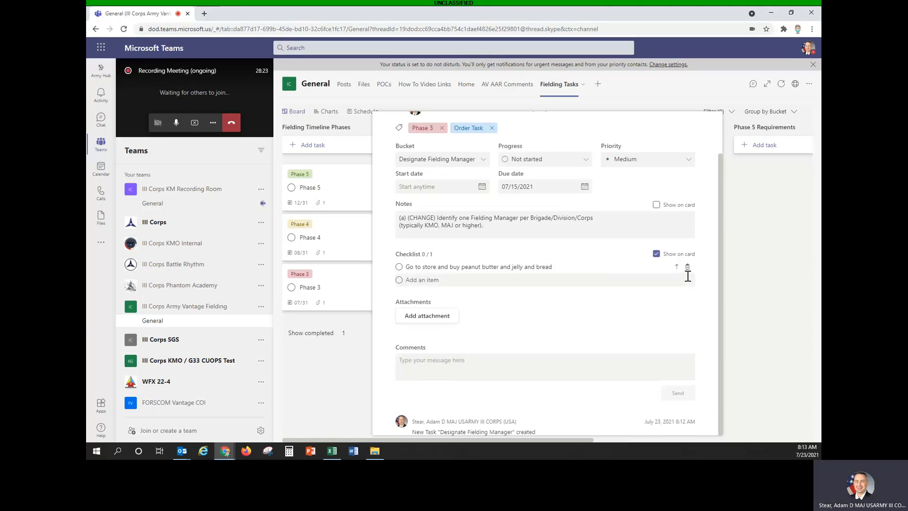
click(688, 267)
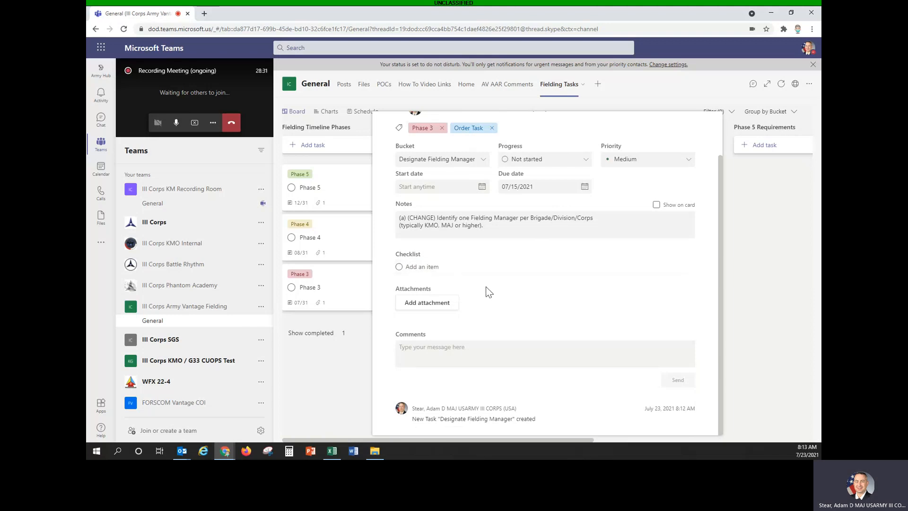
Attach the local file "OPORD PW 21-05-0288_FRAGO 1.pdf" to the Designate Fielding Manager task.
click(438, 303)
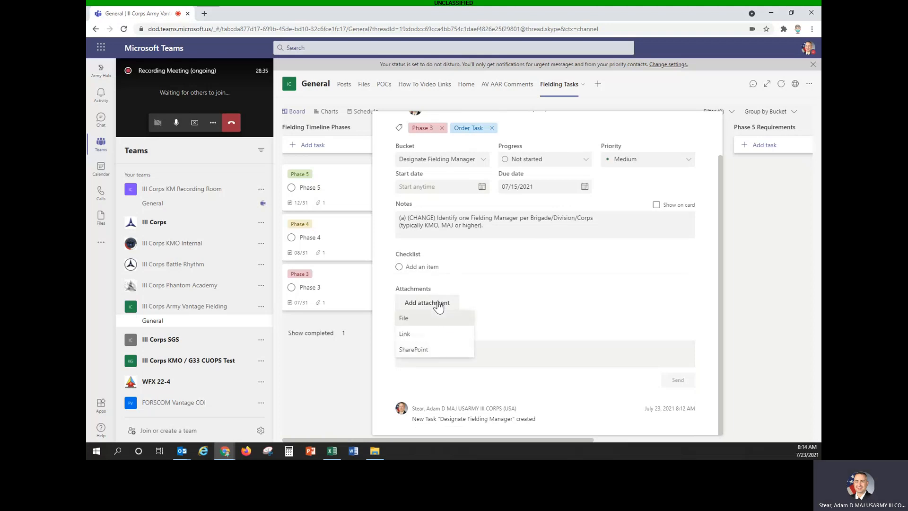
click(403, 319)
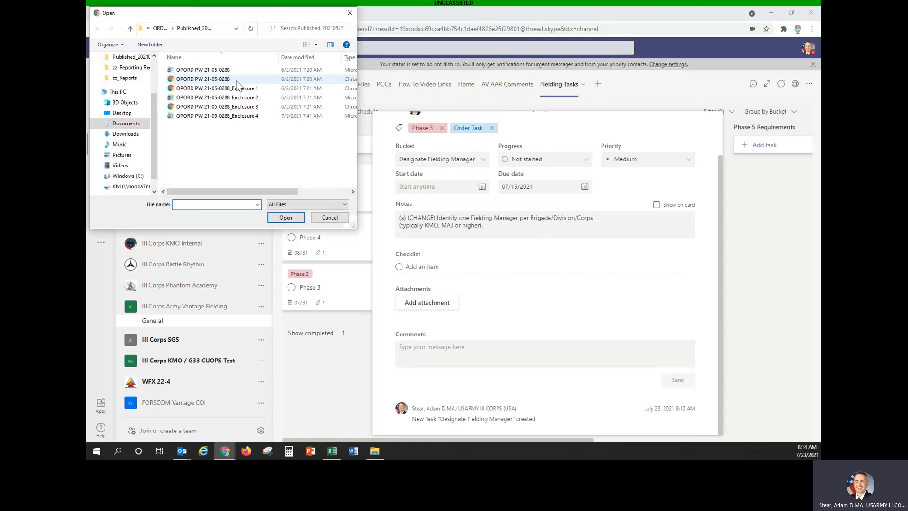
click(161, 28)
double_click(187, 79)
double_click(194, 71)
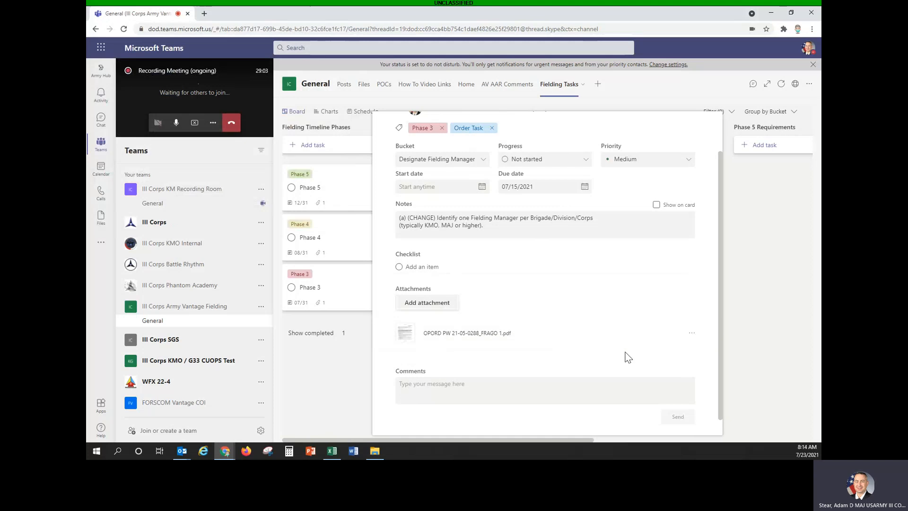
scroll(695, 363, down, 1)
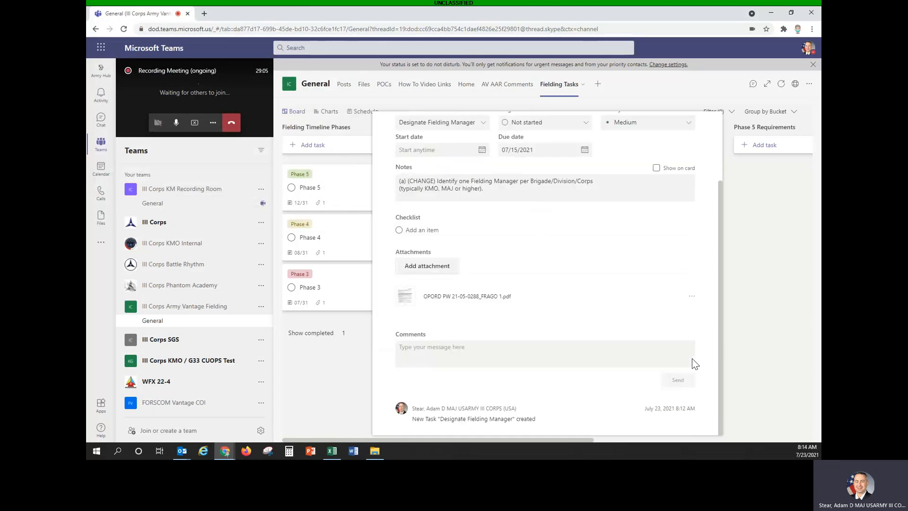
scroll(699, 356, up, 2)
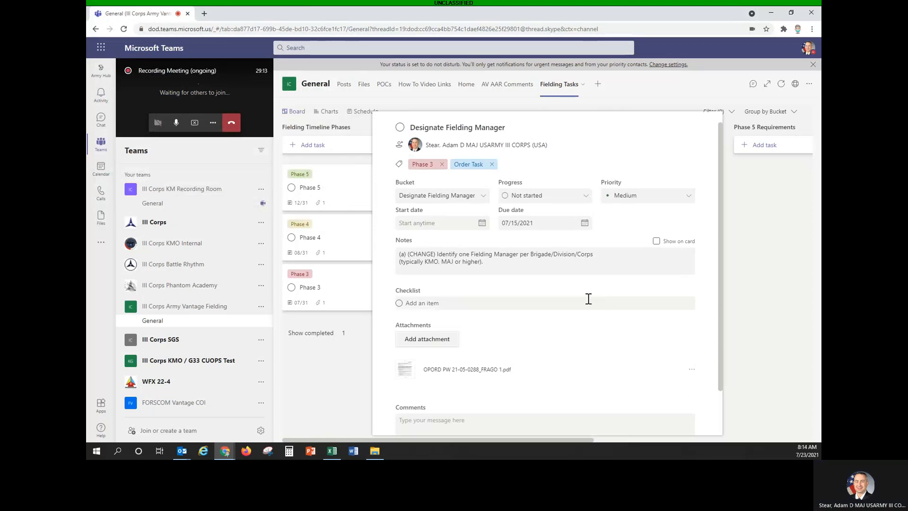
click(482, 222)
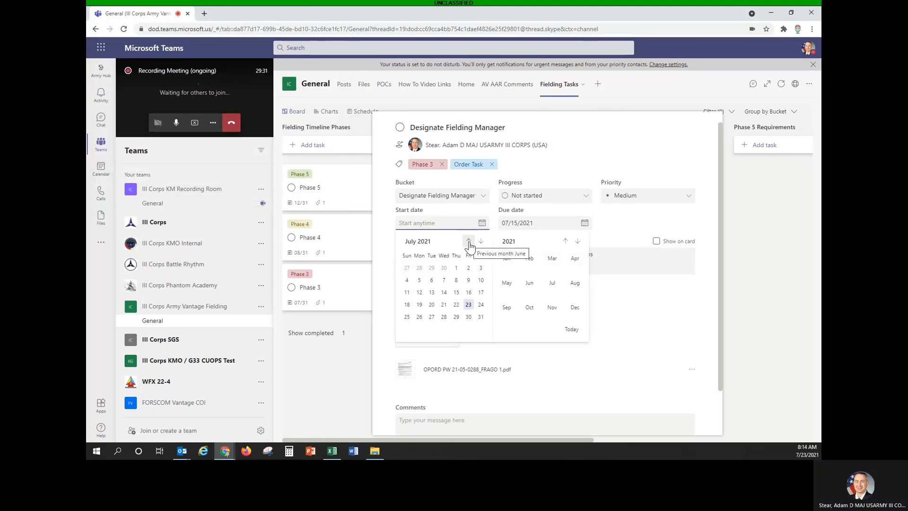
click(664, 358)
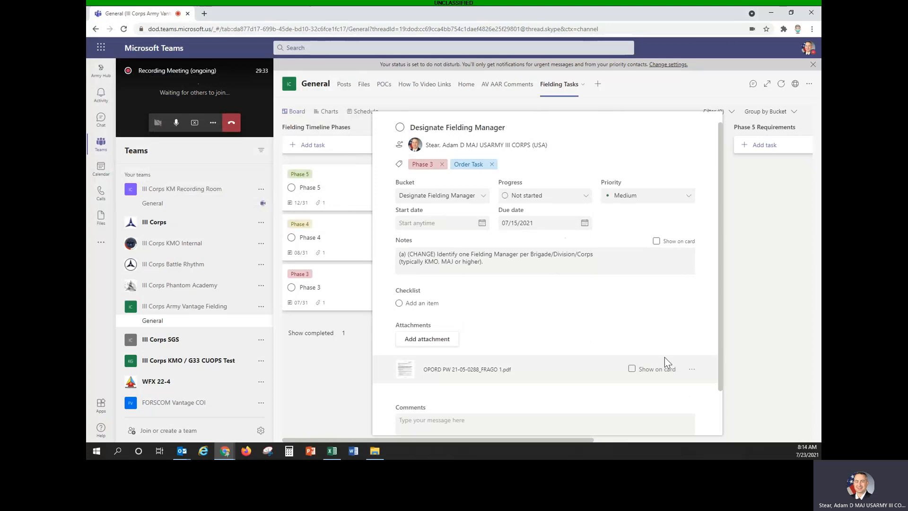
click(592, 131)
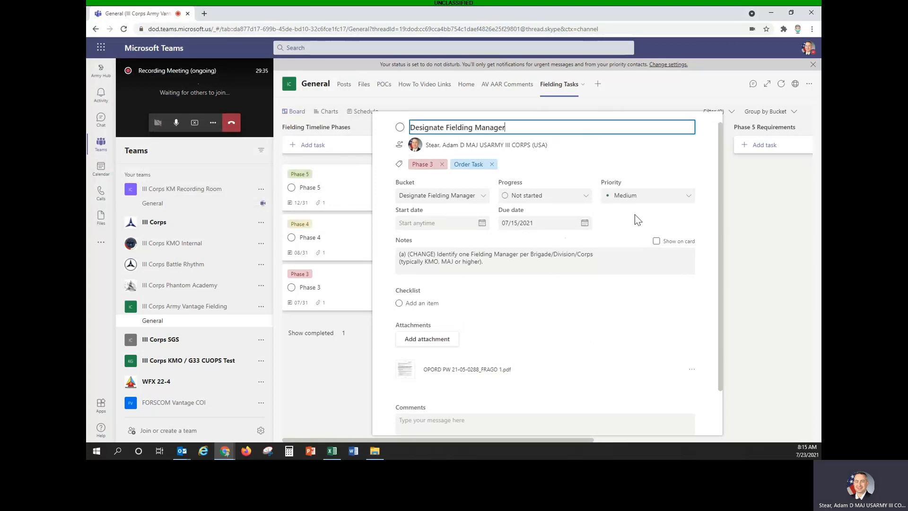
Check the start and due dates of the Phase 3 task in the Fielding Timeline Phases bucket.
click(705, 124)
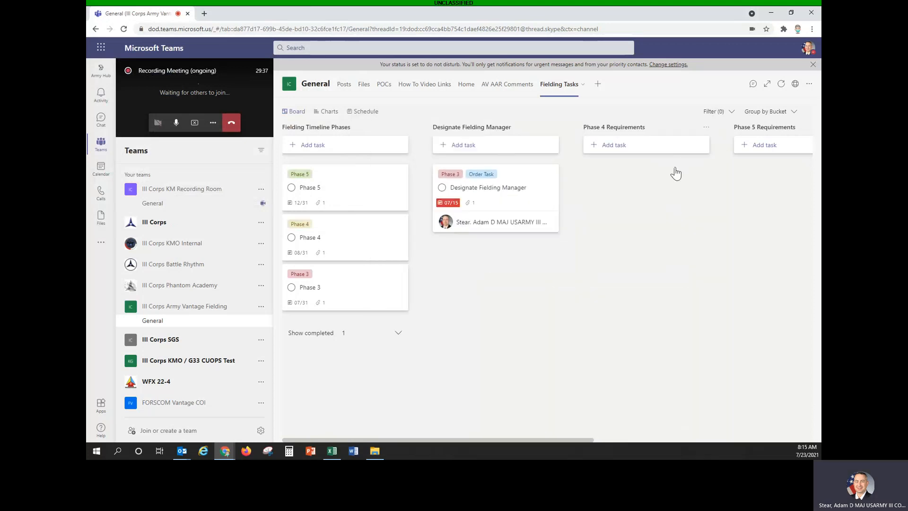
click(361, 299)
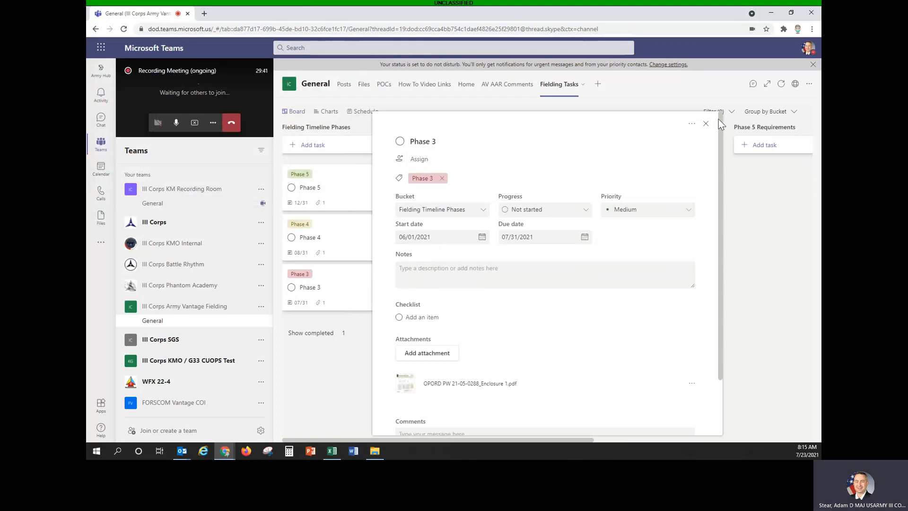
click(706, 123)
Set the Designate Fielding Manager task's start date to June 1, 2021, and close its details.
click(523, 209)
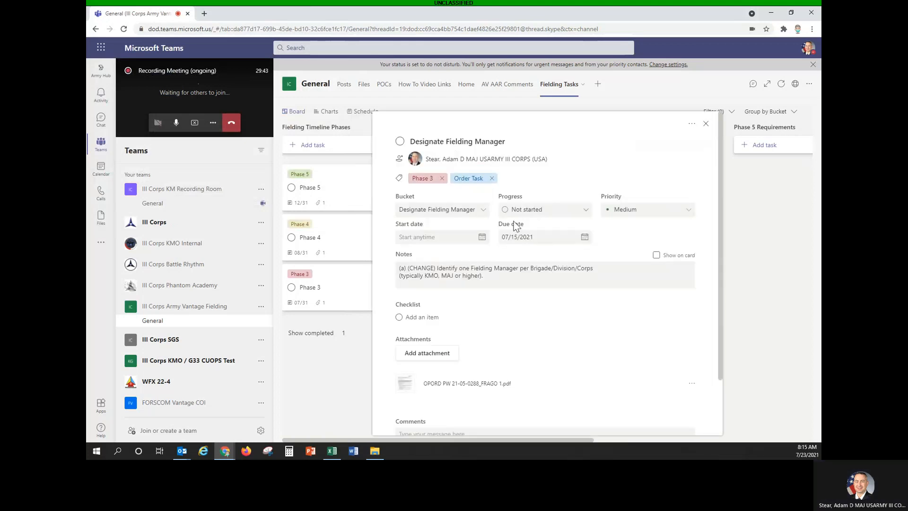
click(480, 239)
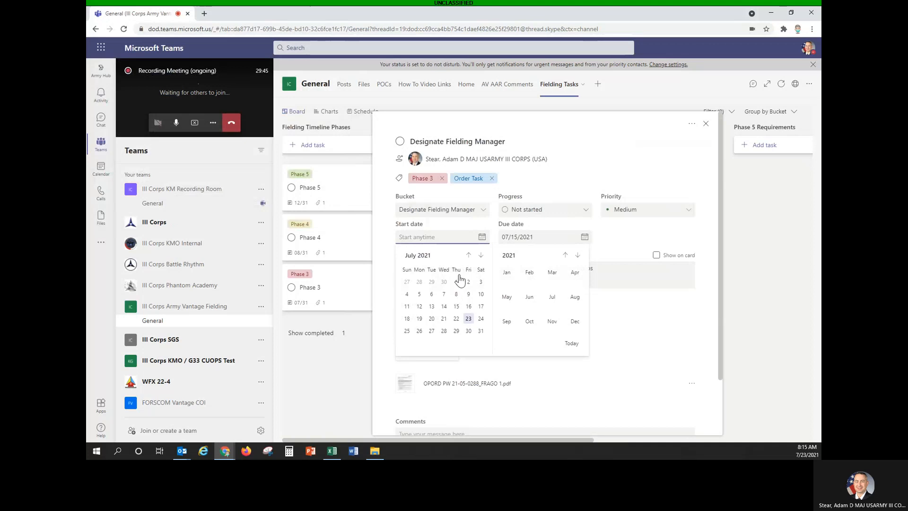
click(468, 255)
click(431, 282)
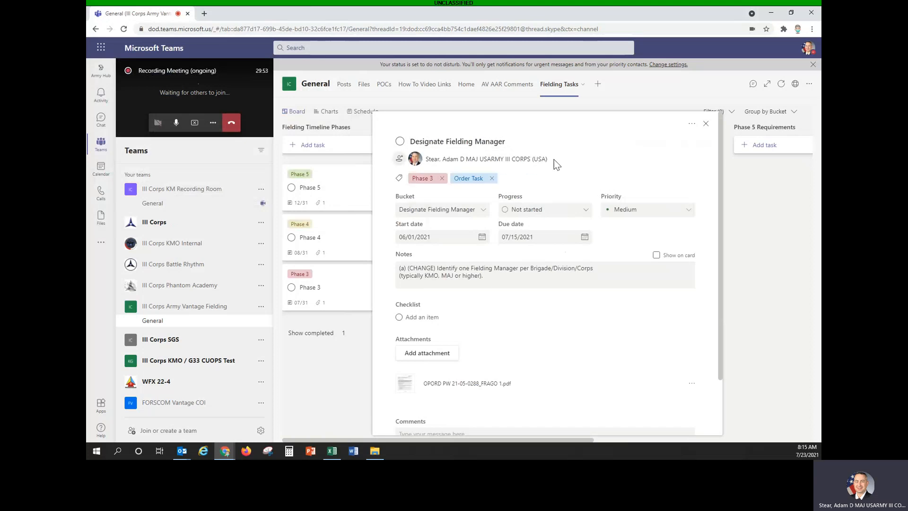
click(447, 141)
scroll(595, 279, down, 4)
scroll(597, 307, up, 4)
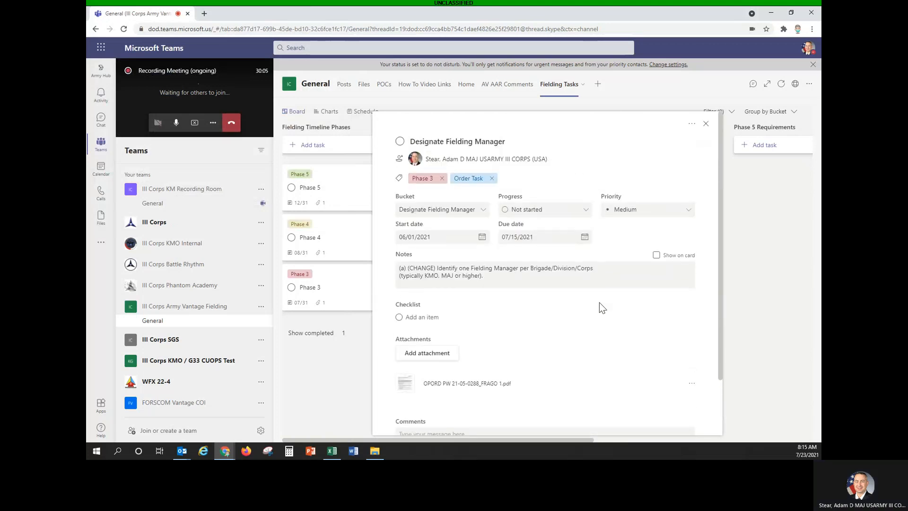
click(706, 125)
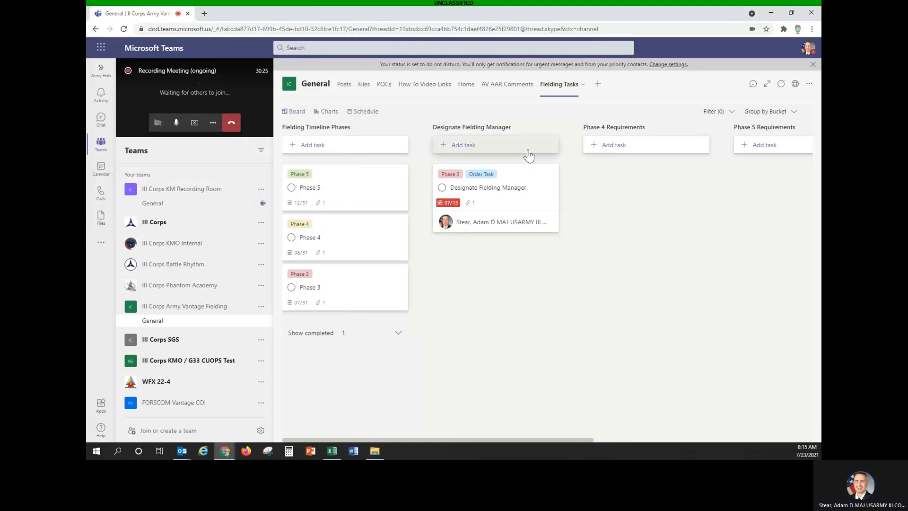
Rename the Phase 4 Requirements bucket as "Designate Vantage Support Lead".
click(705, 128)
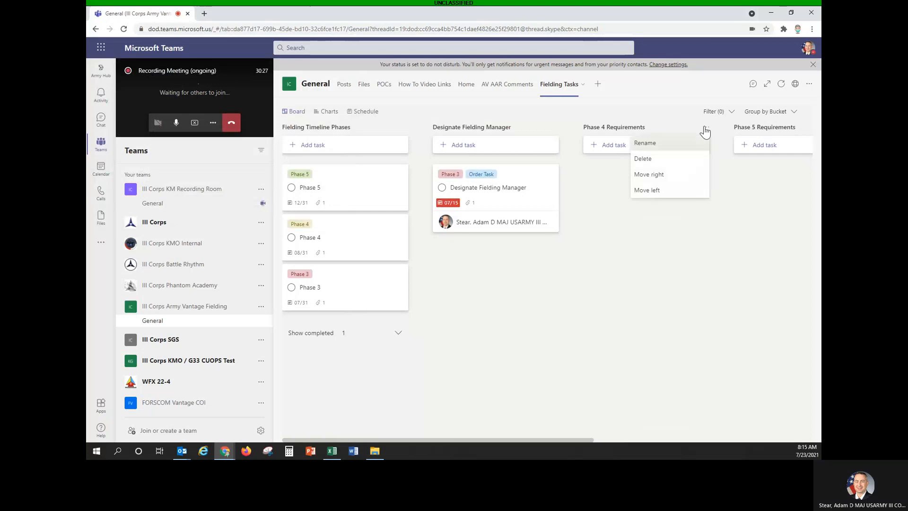
click(642, 142)
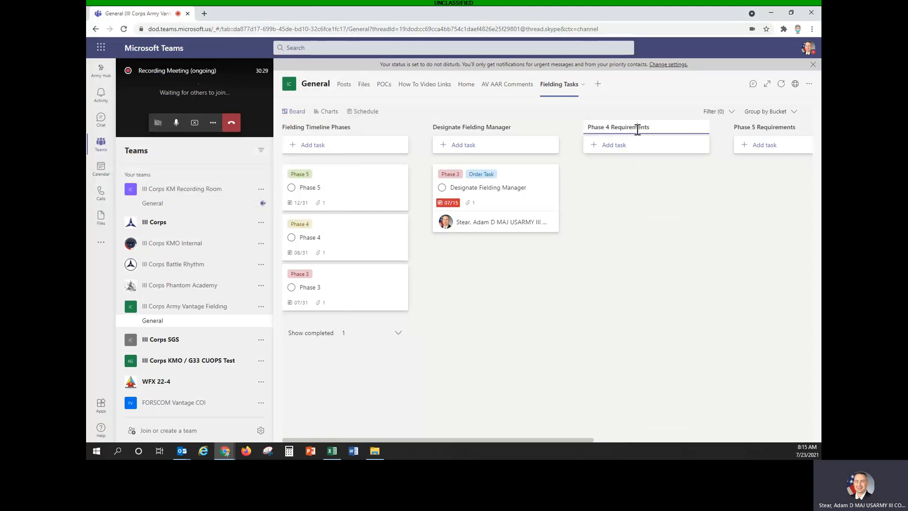
triple_click(637, 128)
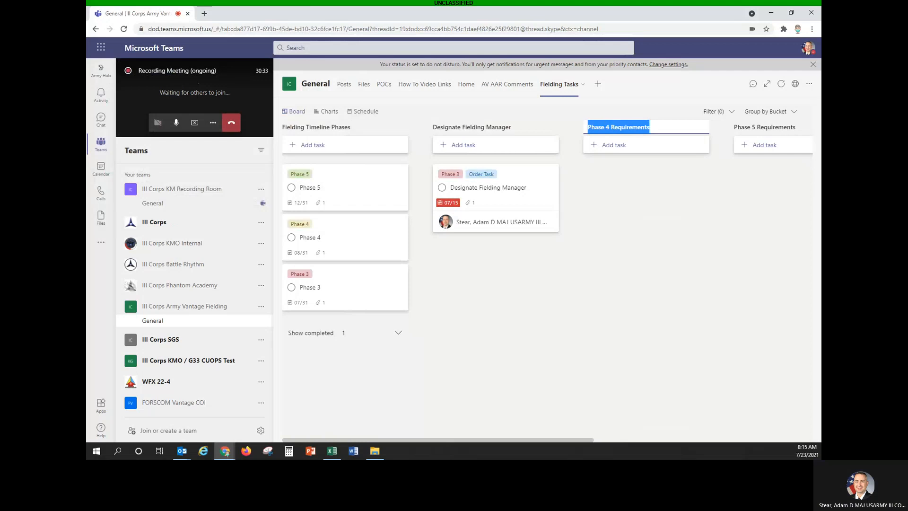
key(alt+Tab)
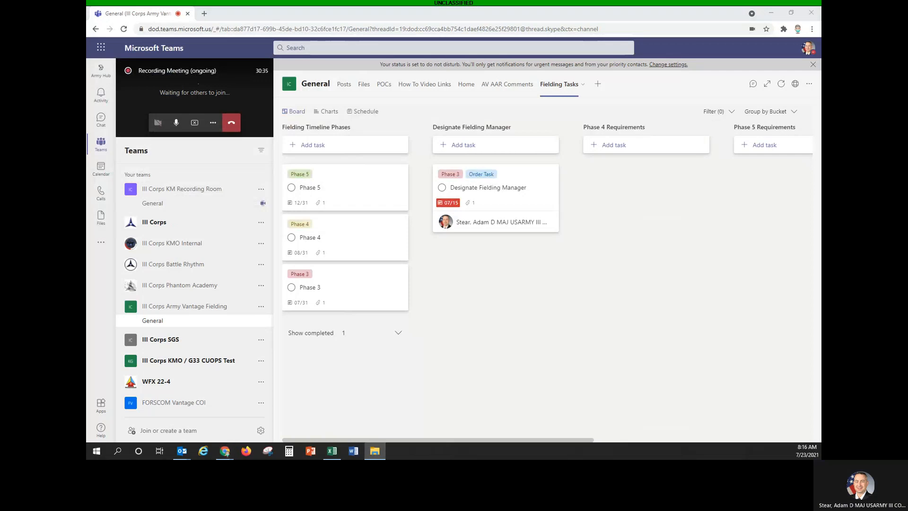
click(629, 128)
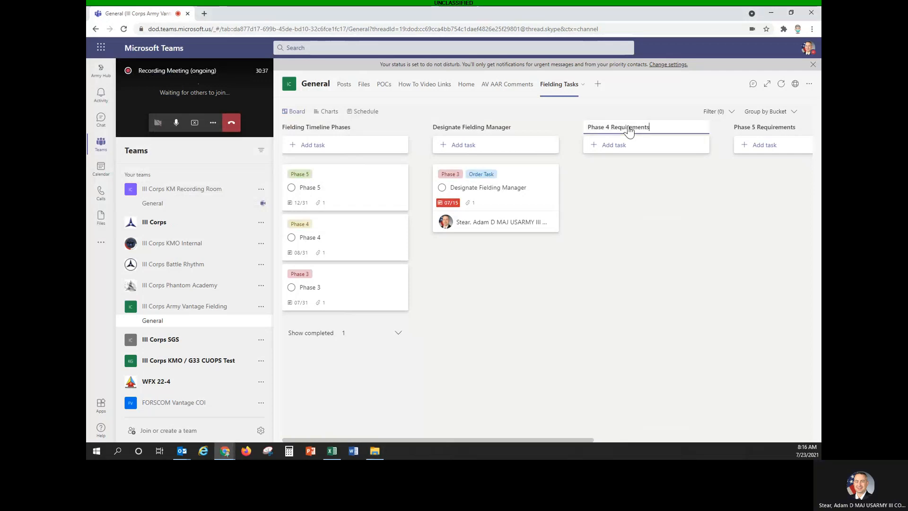
key(ctrl+a)
text(De)
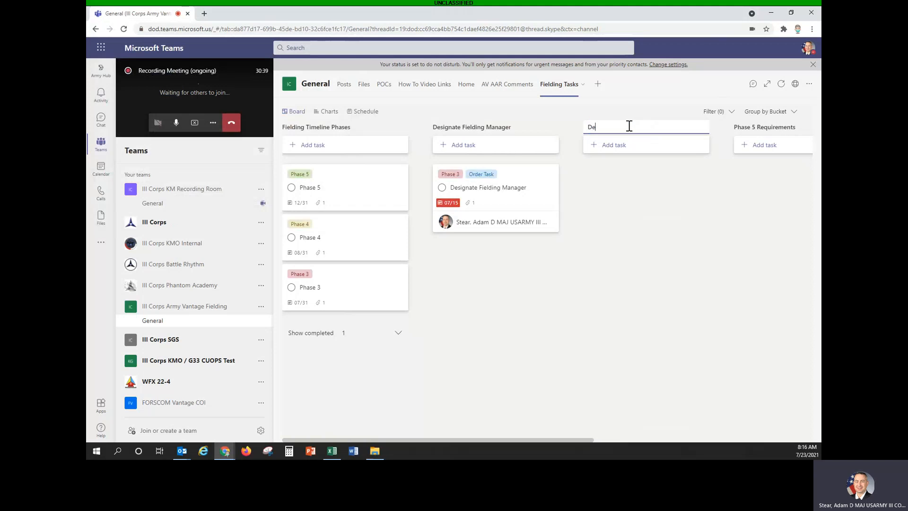
text(signate)
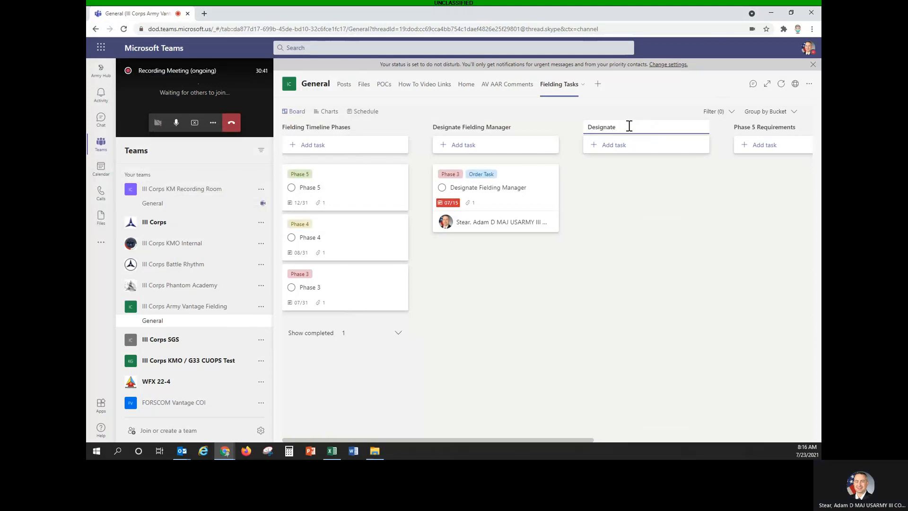
text( Vantage)
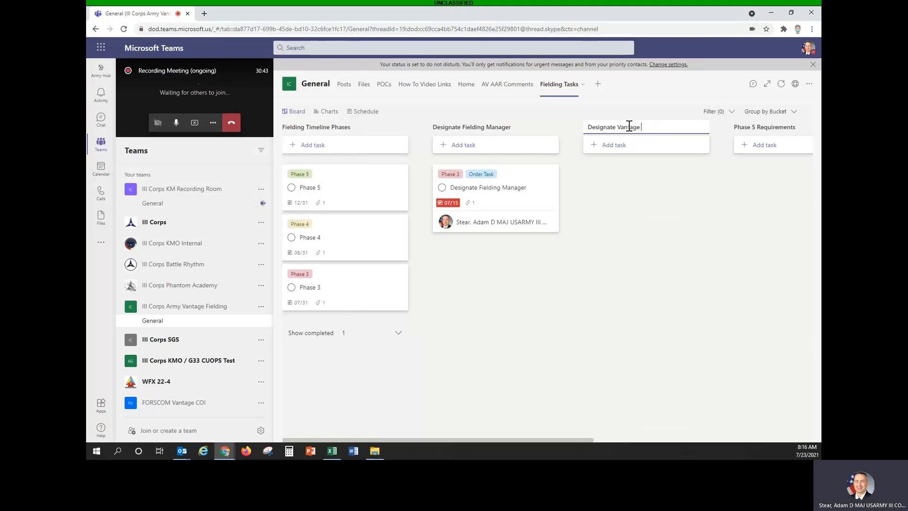
text( Support Lead)
Add the task "Designate Vantage Support Lead" to the bucket of the same name, due 07/15 and assigned to the Designate Fielding Manager task's assignee.
click(610, 145)
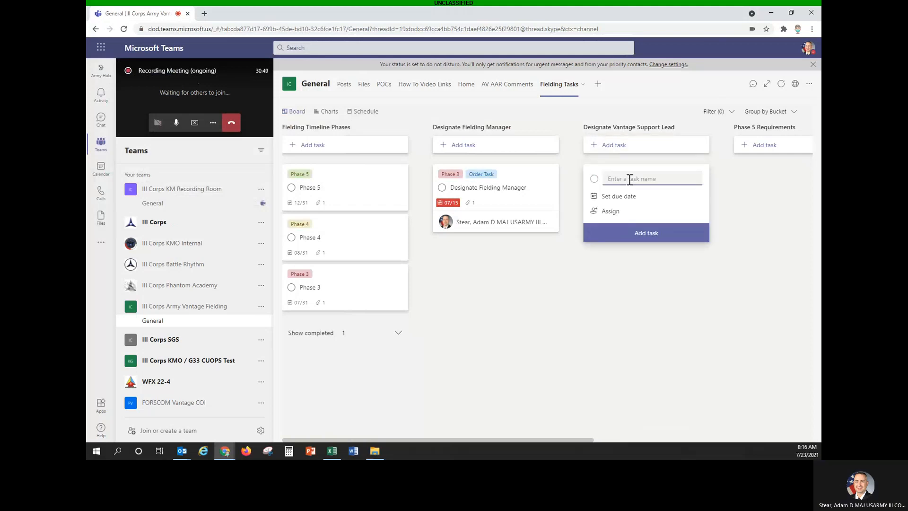
click(647, 196)
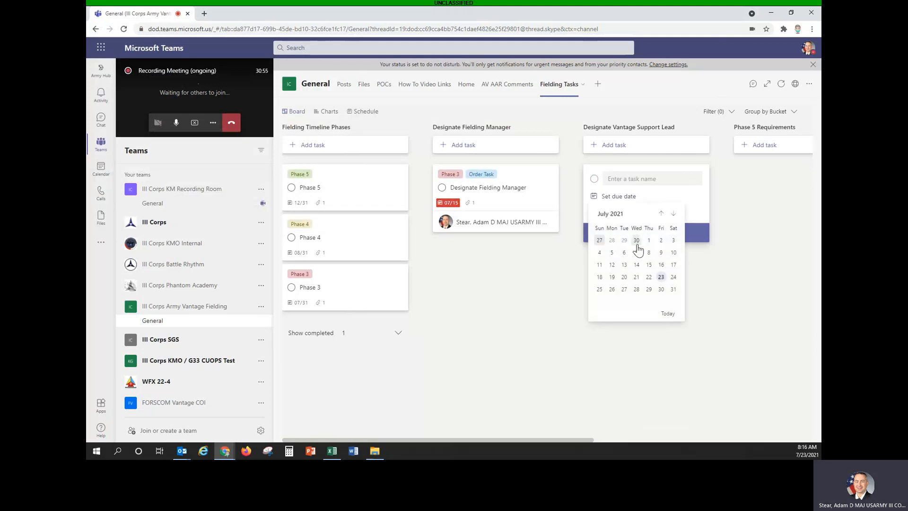
click(649, 264)
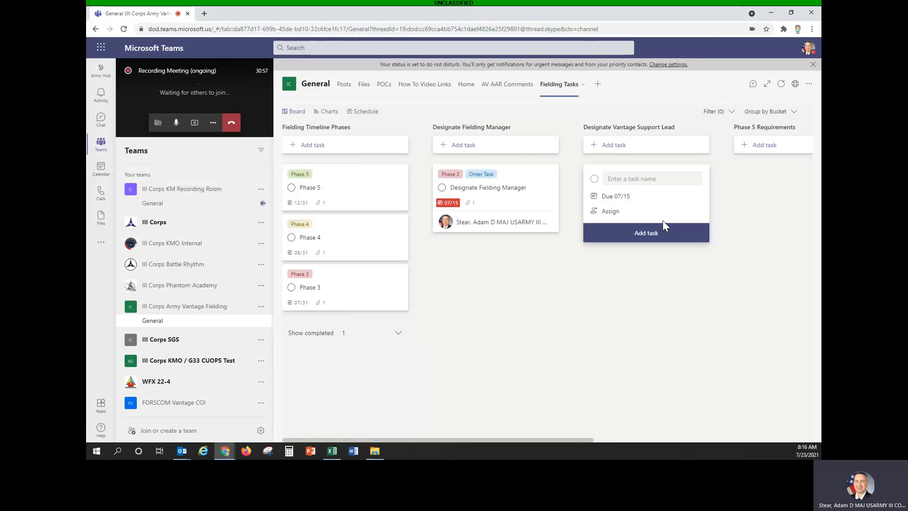
click(629, 215)
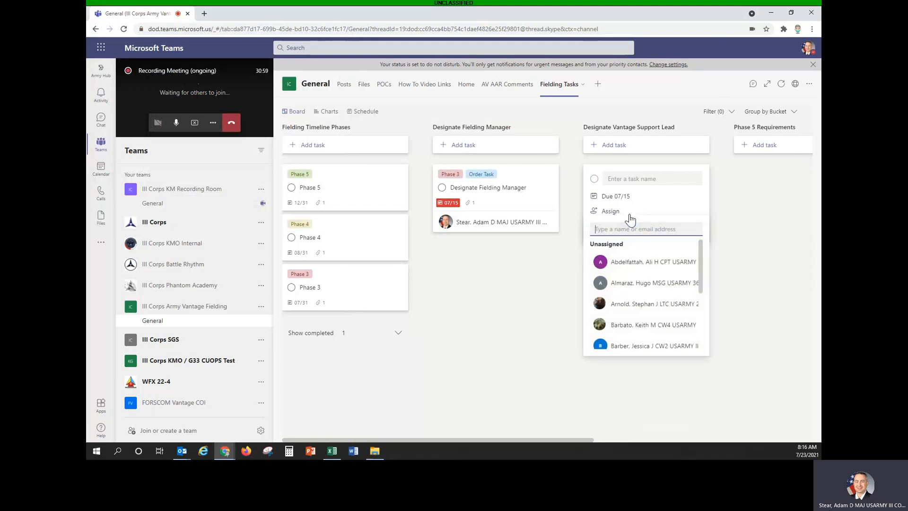
text(stear)
click(636, 266)
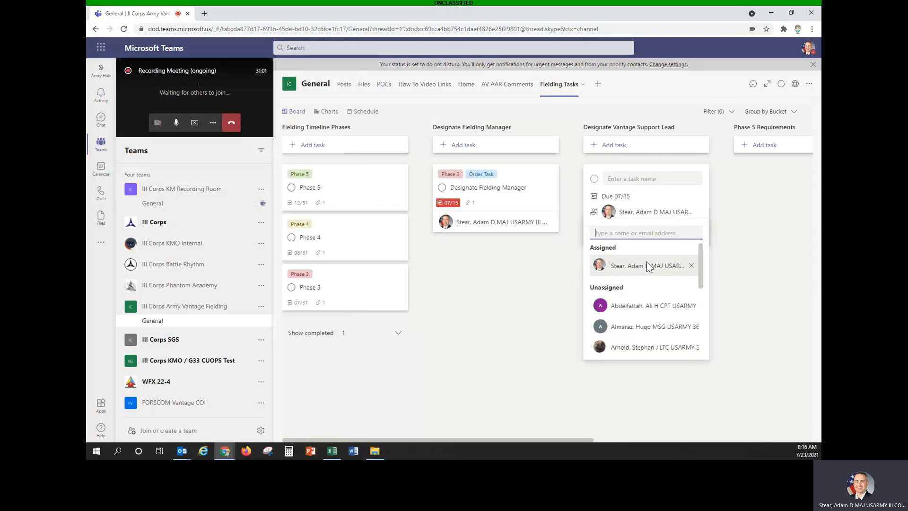
click(736, 250)
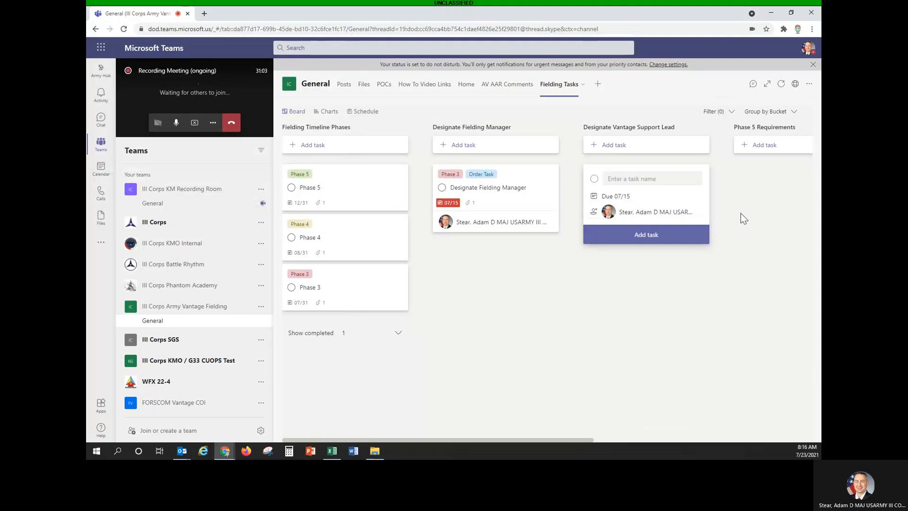
click(651, 178)
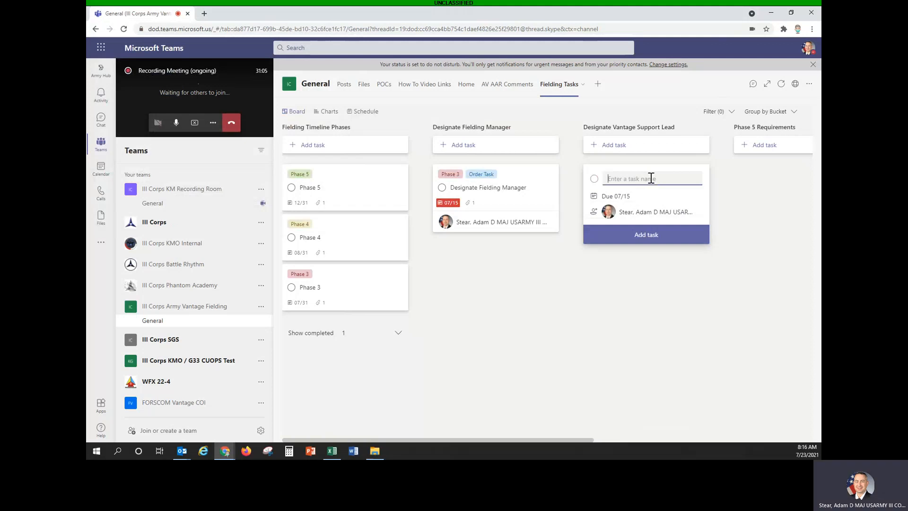
text(Designate )
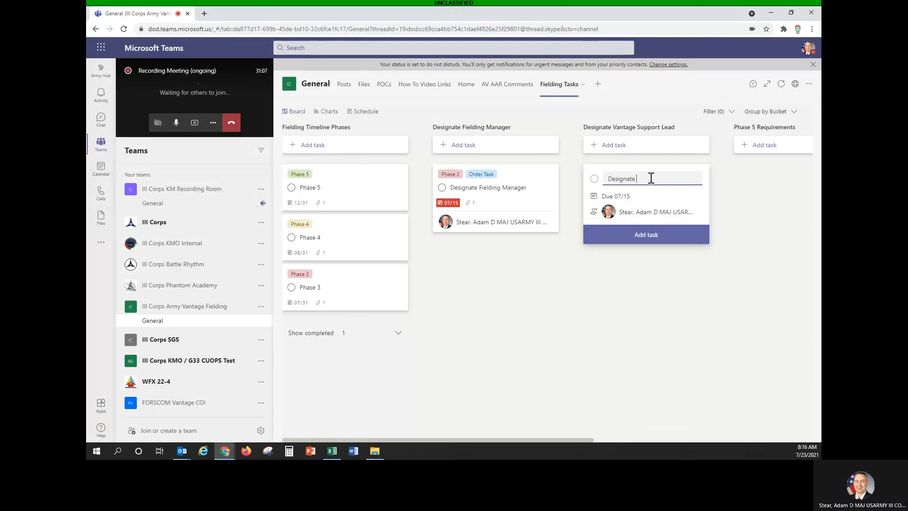
text(Vantage Support Lead)
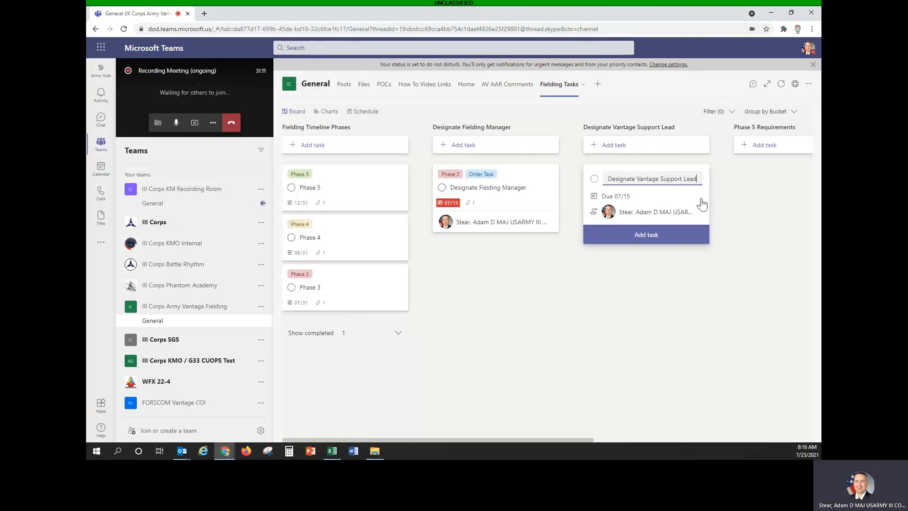
click(655, 233)
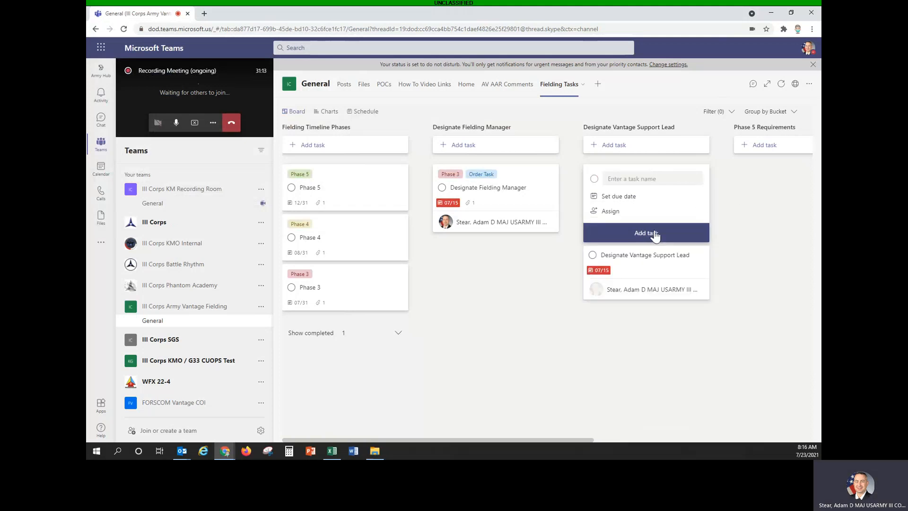
Set the task's start date to June 1, 2021, and add the note "(b) (CHANGE) Identify one Vantage Support Lead per Brigade/Division/Corps (typically ORSA, MAJ or higher).".
click(623, 274)
click(648, 192)
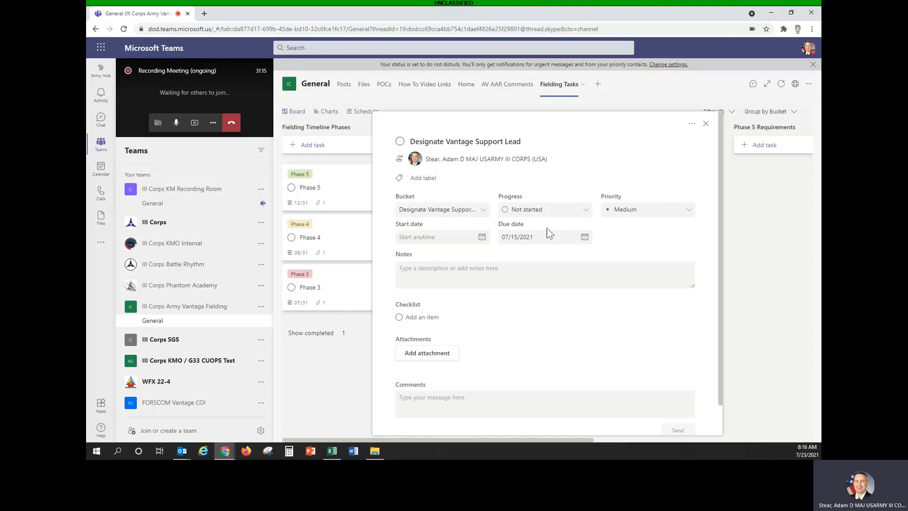
click(480, 239)
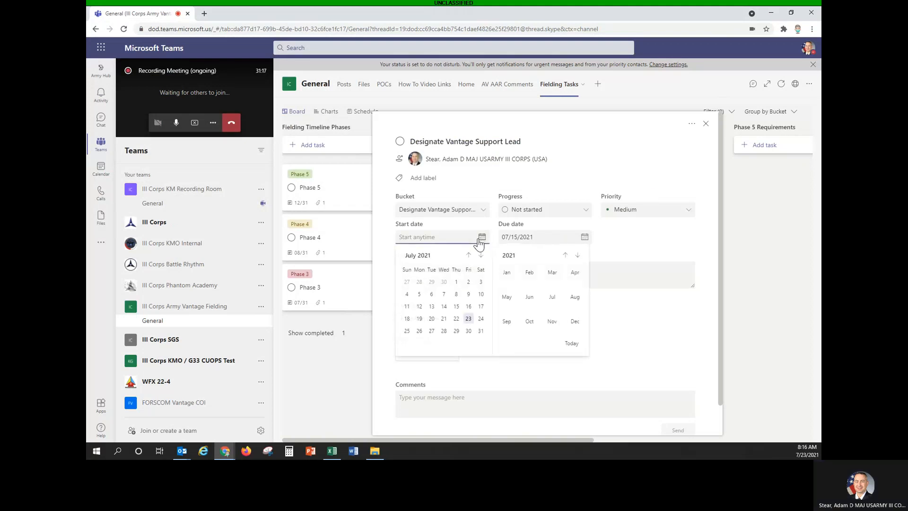
click(468, 255)
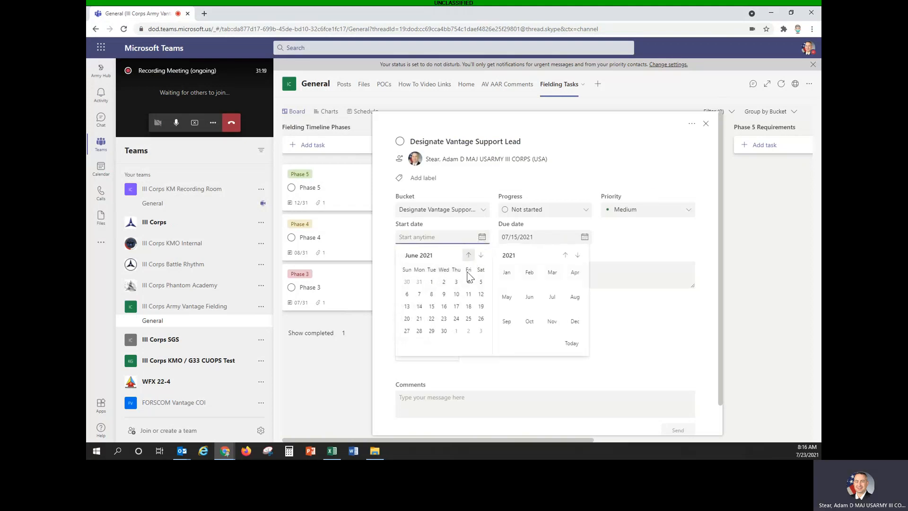
click(431, 283)
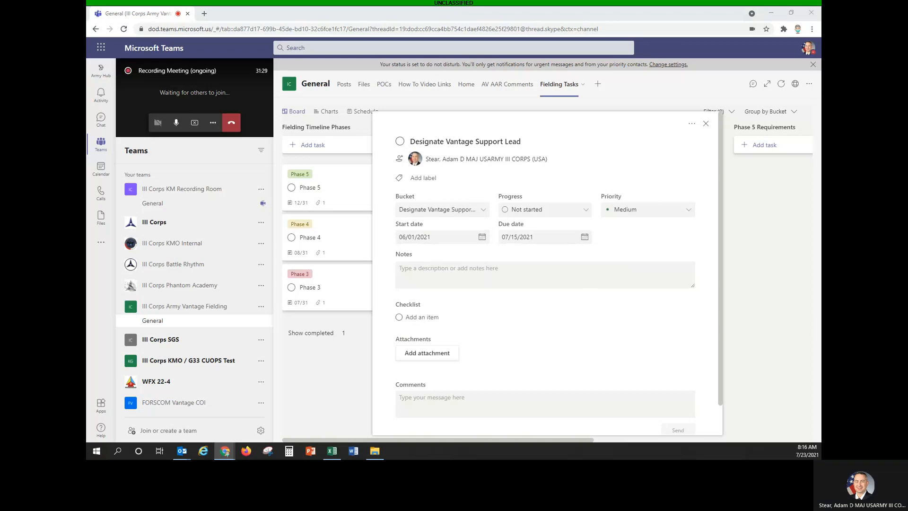
click(486, 276)
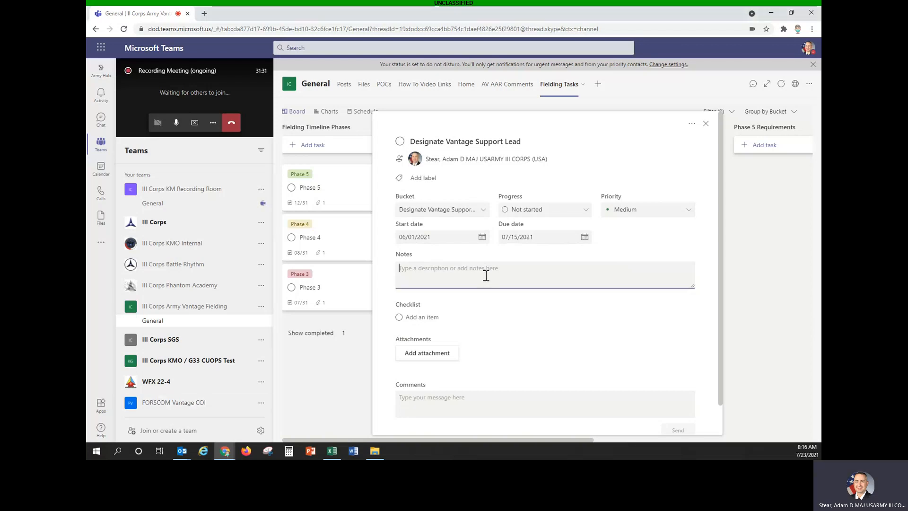
text((b) (CHANGE) Identify one Vantage Support Lead per Brigade/Division/Corps (typically ORSA, MAJ or higher).)
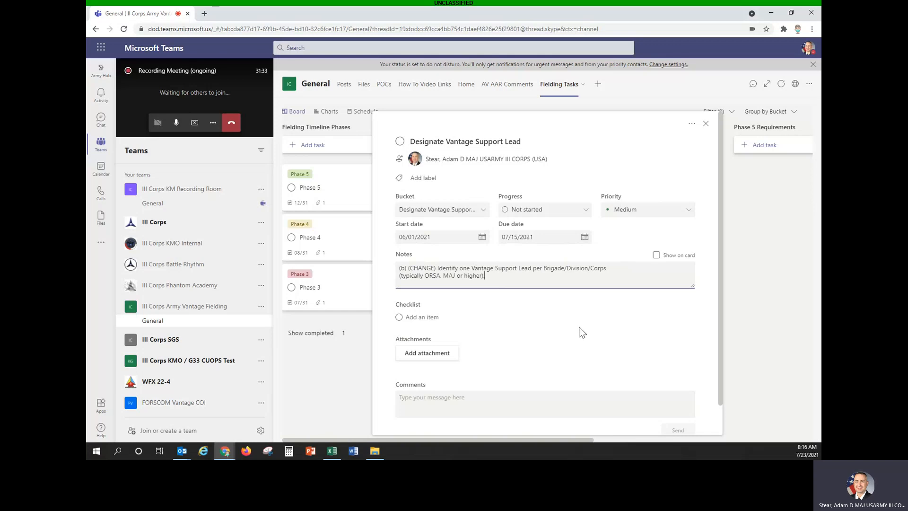
Attach the local file "OPORD PW 21-05-0288_FRAGO 1.pdf" to the Designate Vantage Support Lead task and stop showing it on the card.
scroll(533, 338, down, 1)
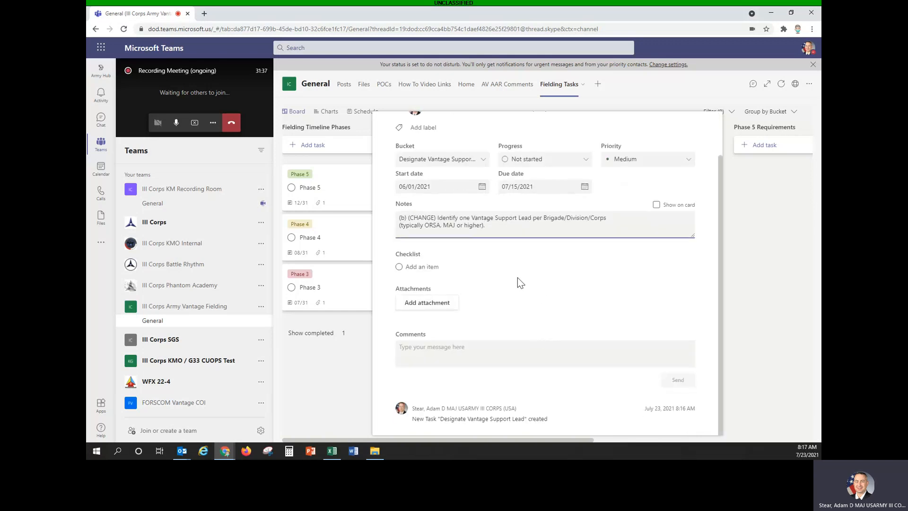
click(438, 303)
click(426, 324)
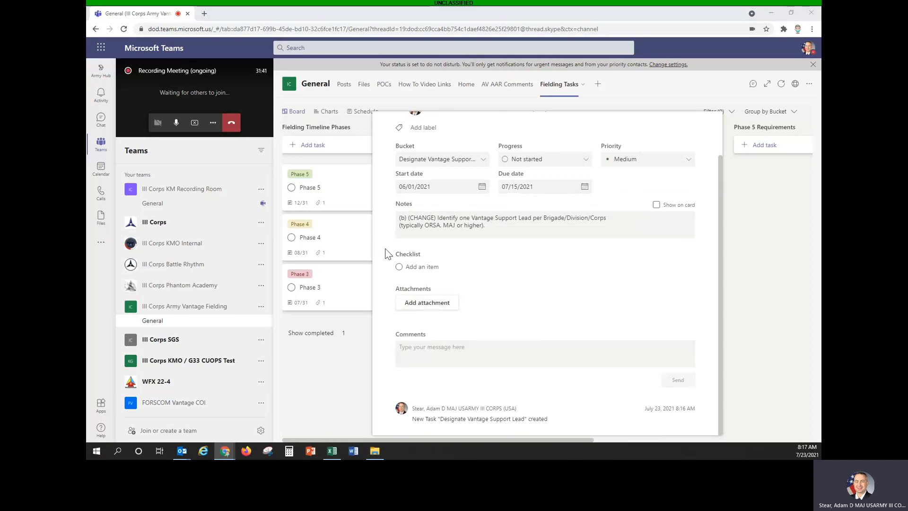
double_click(188, 70)
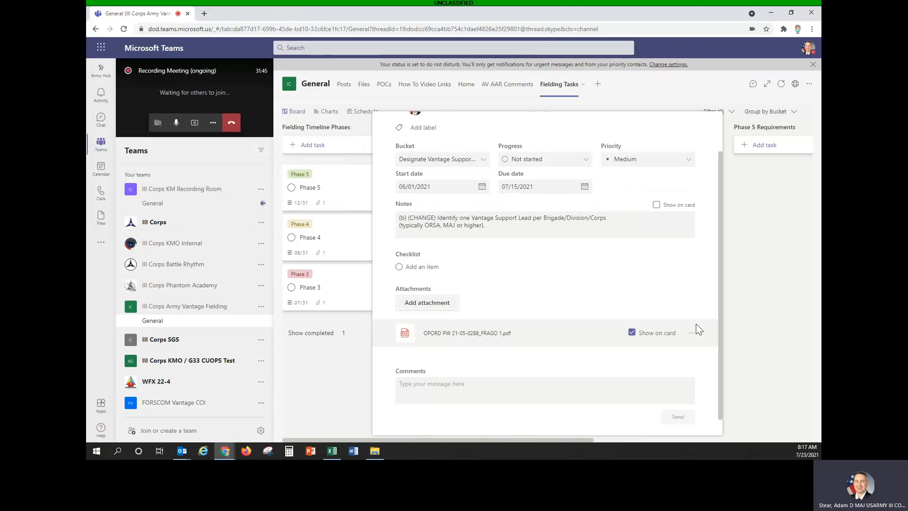
scroll(694, 323, down, 1)
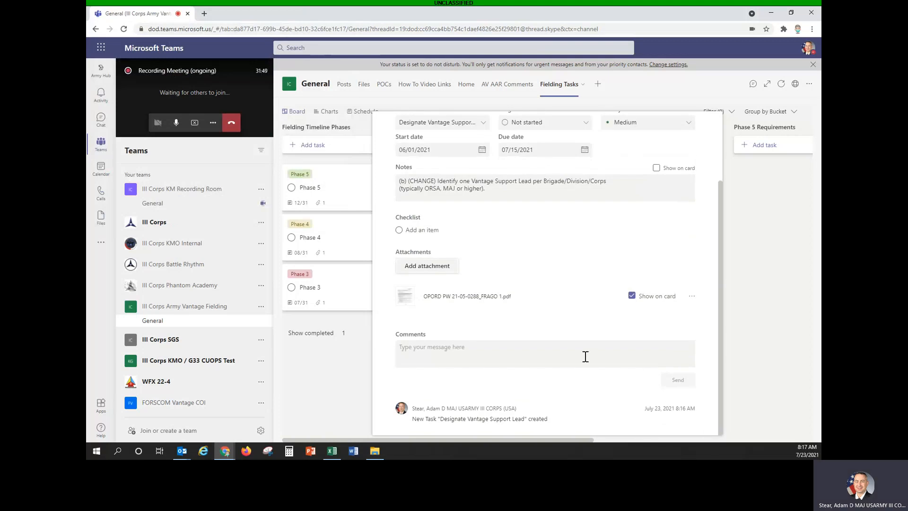
click(632, 296)
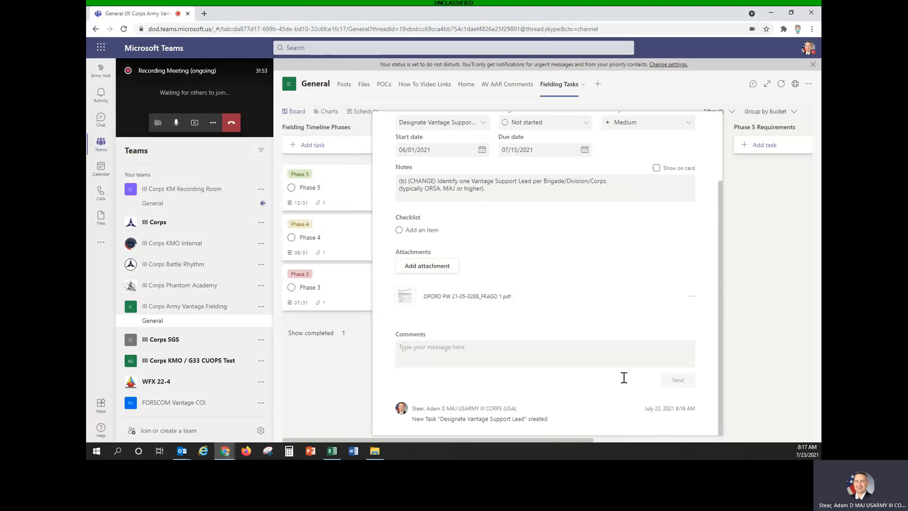
click(529, 356)
text(Hey)
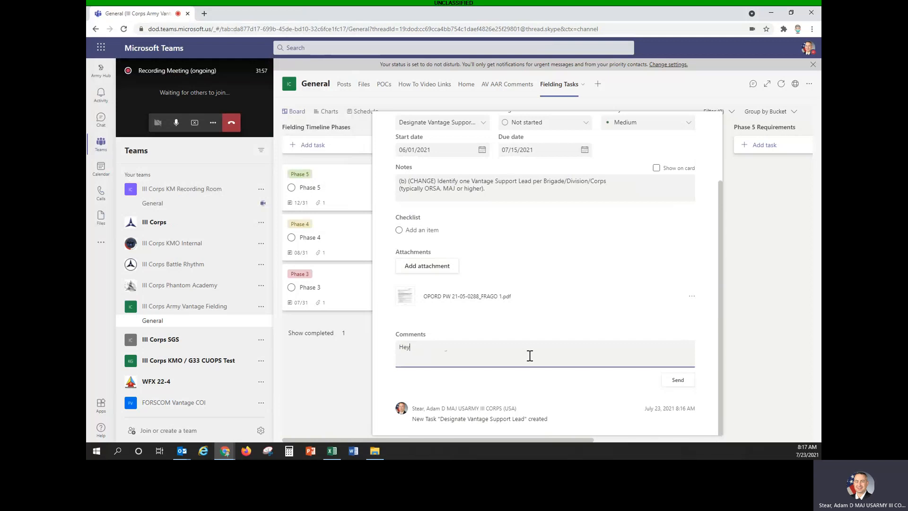
text(, we're really behind please complete ASAP)
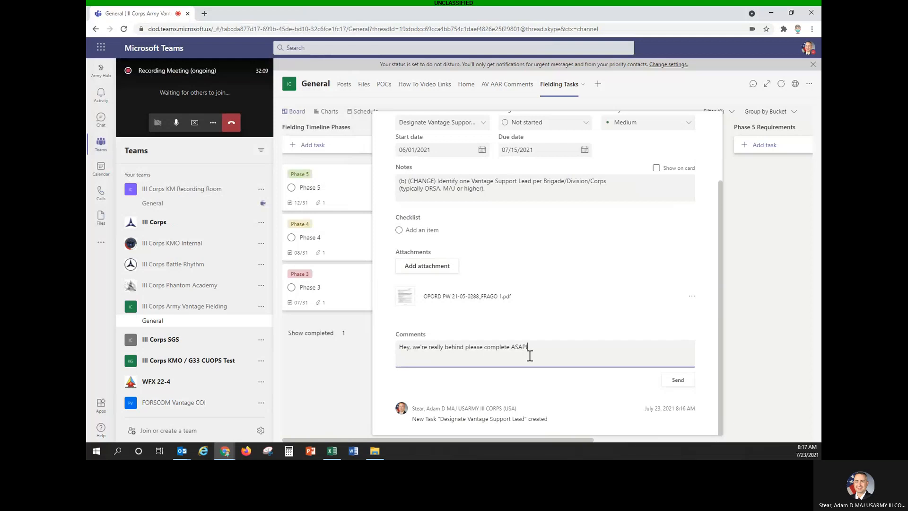
key(ctrl+a)
key(BackSpace)
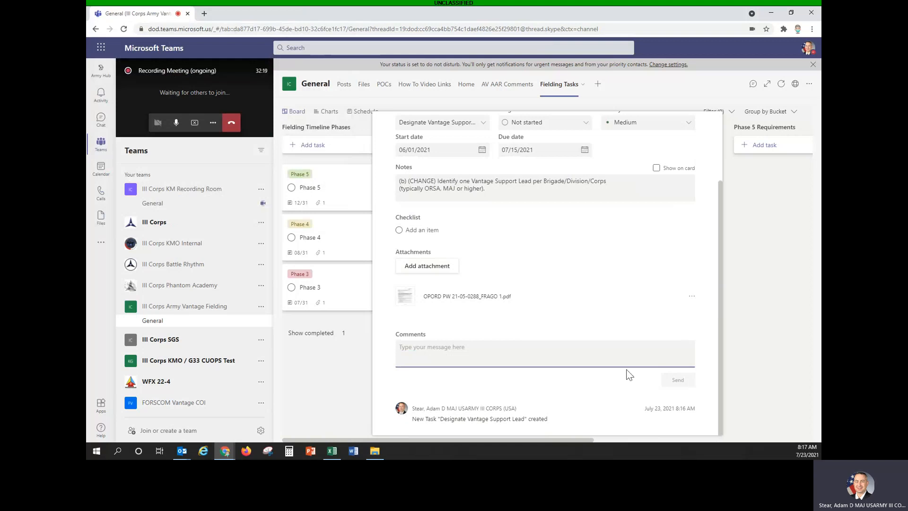
Apply the Phase 3 and Order Task labels to the Designate Vantage Support Lead task.
scroll(676, 303, up, 2)
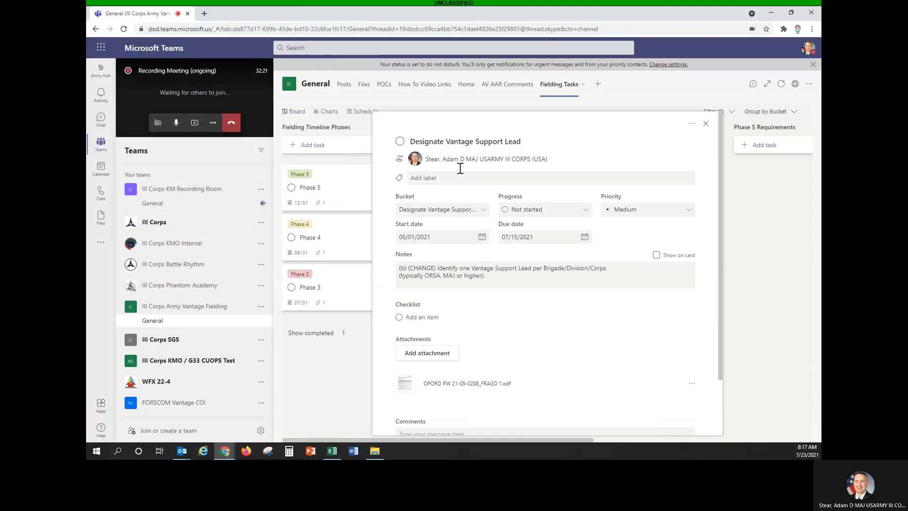
click(427, 178)
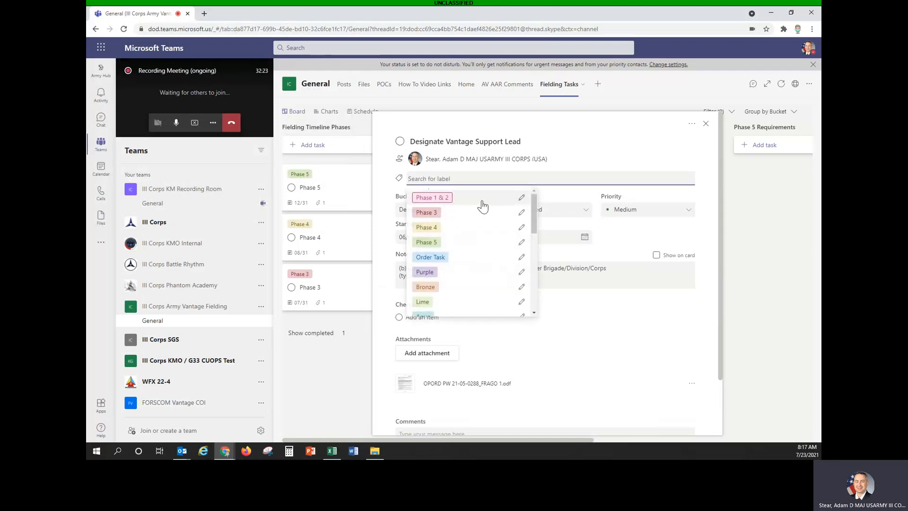
click(457, 213)
click(494, 244)
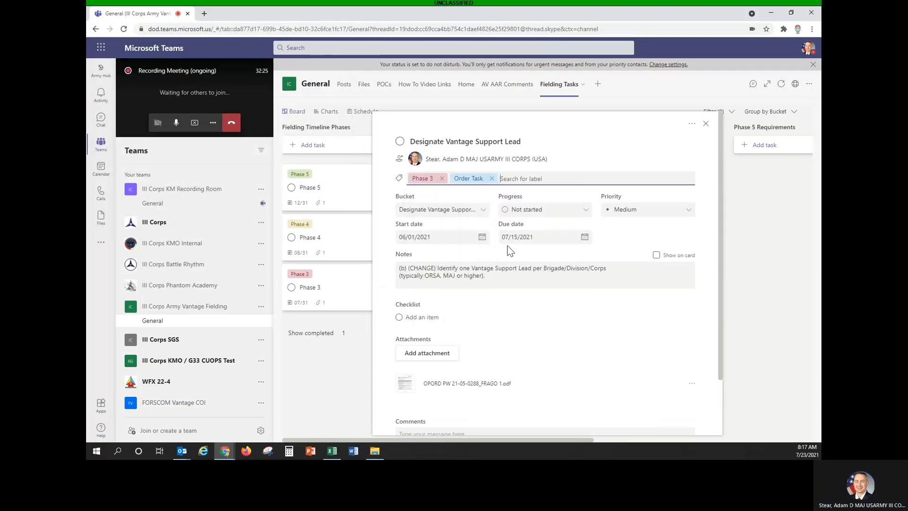
Set the progress of the Designate Vantage Support Lead task to In progress and close the task details.
click(681, 345)
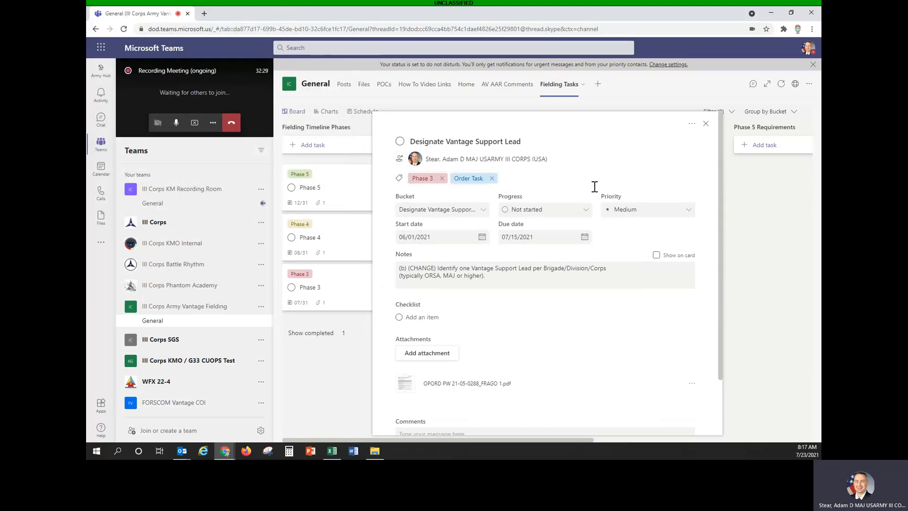
click(585, 209)
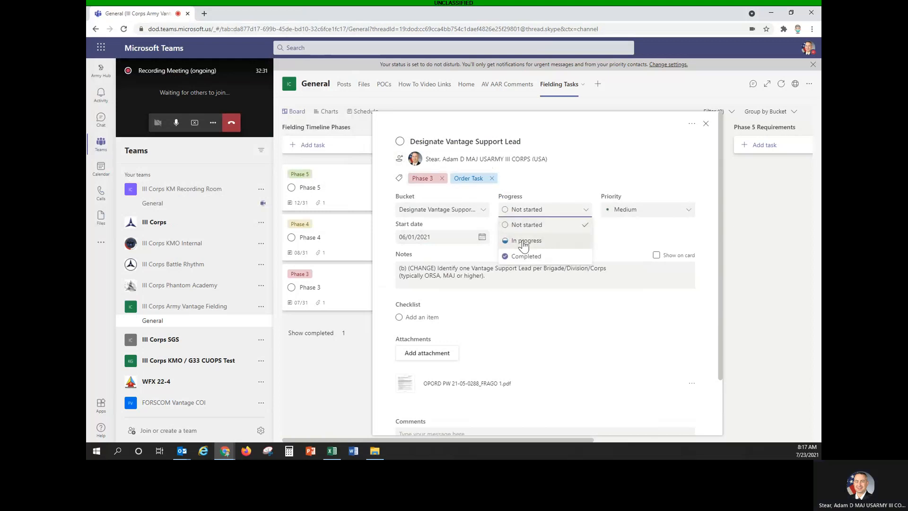
click(553, 240)
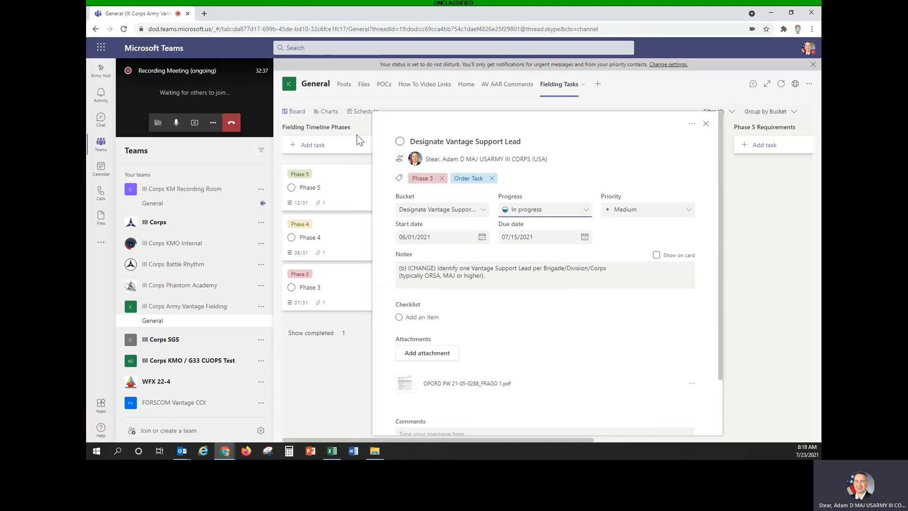
click(705, 124)
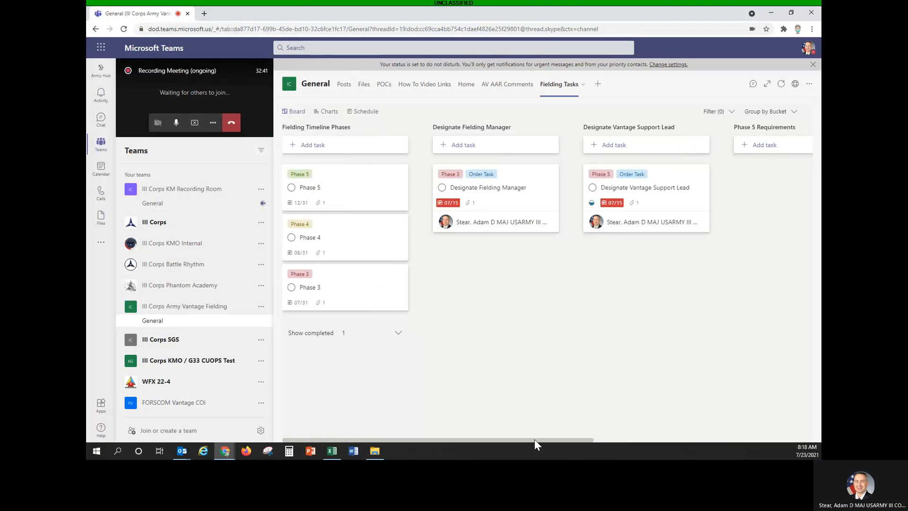
Rename the "Phase 5 Requirements" bucket as "Designate HR Administrator".
drag(535, 439, 681, 438)
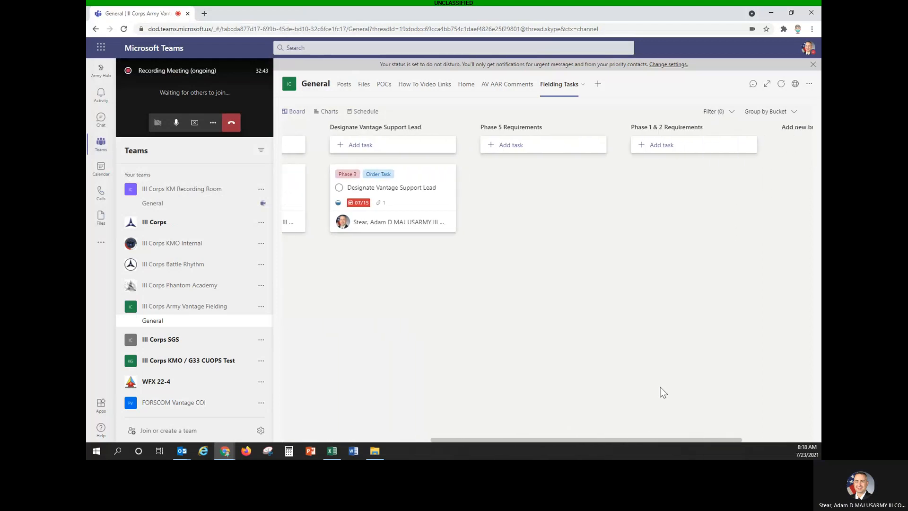
click(532, 128)
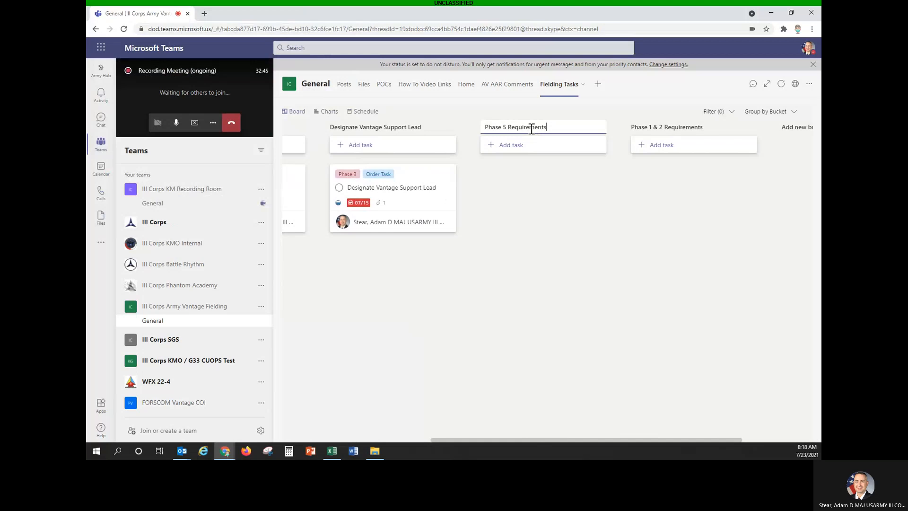
triple_click(531, 127)
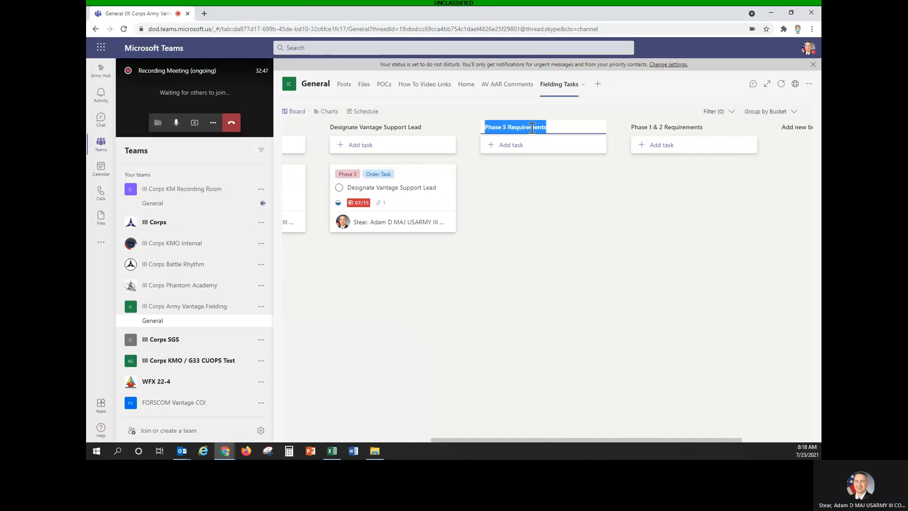
text(Designate)
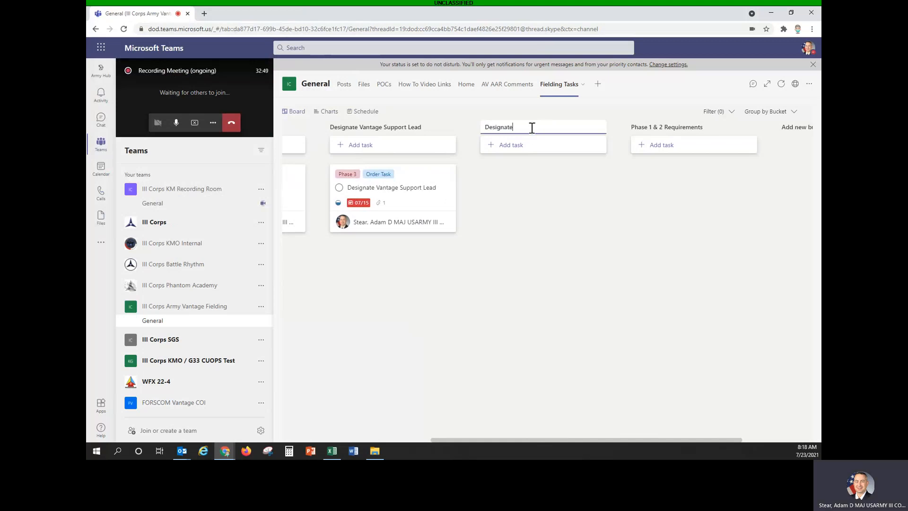
text( HR Ac)
text(ministrator)
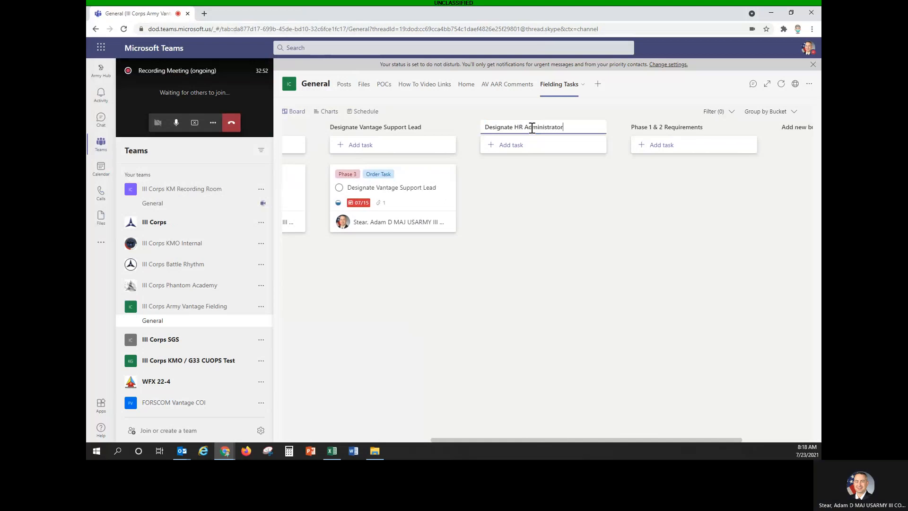
key(Return)
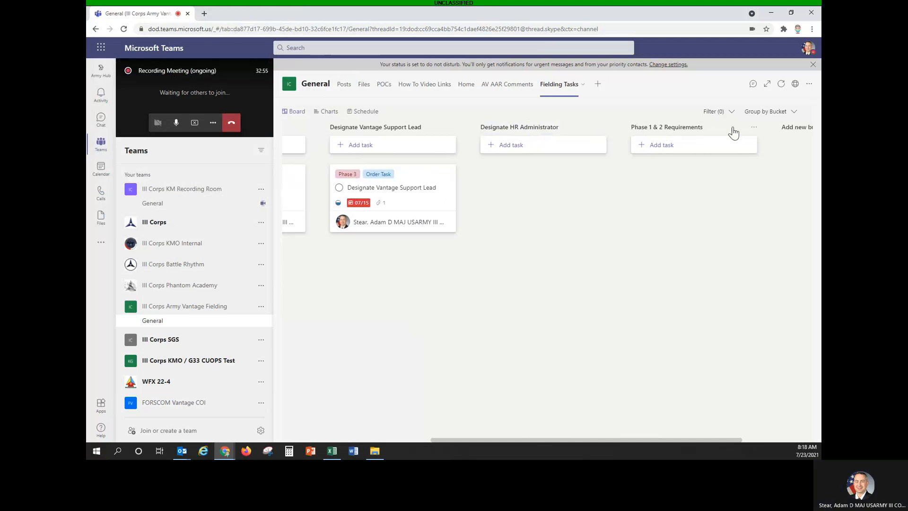
Rename the "Phase 1 & 2 Requirements" bucket as "Designate Account Manager".
click(679, 131)
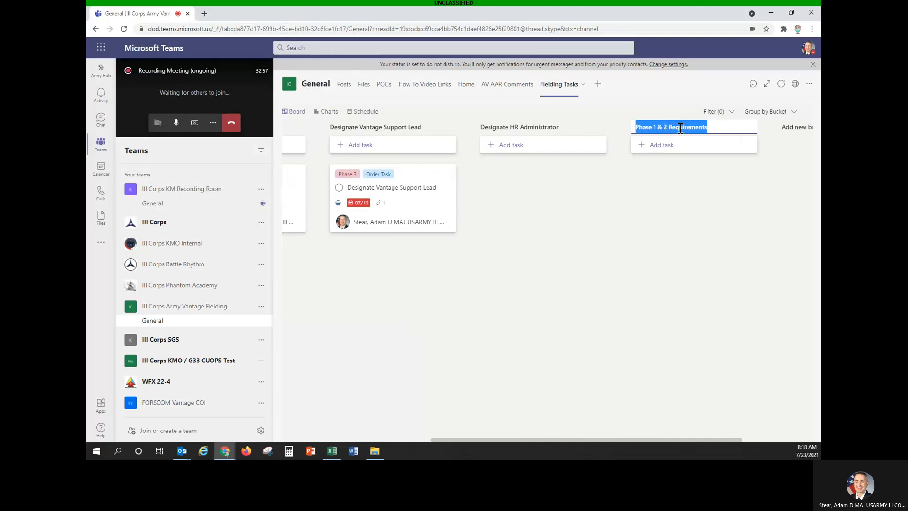
text(Des)
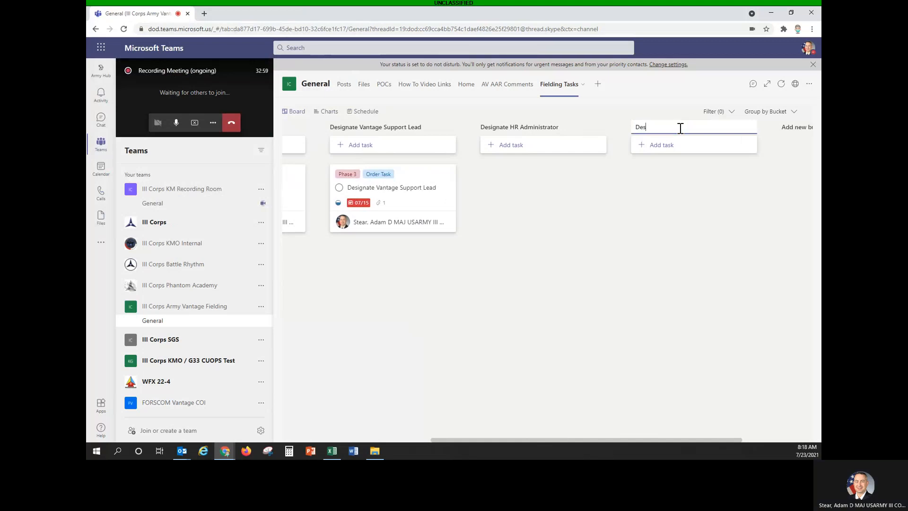
text(gnate Ad)
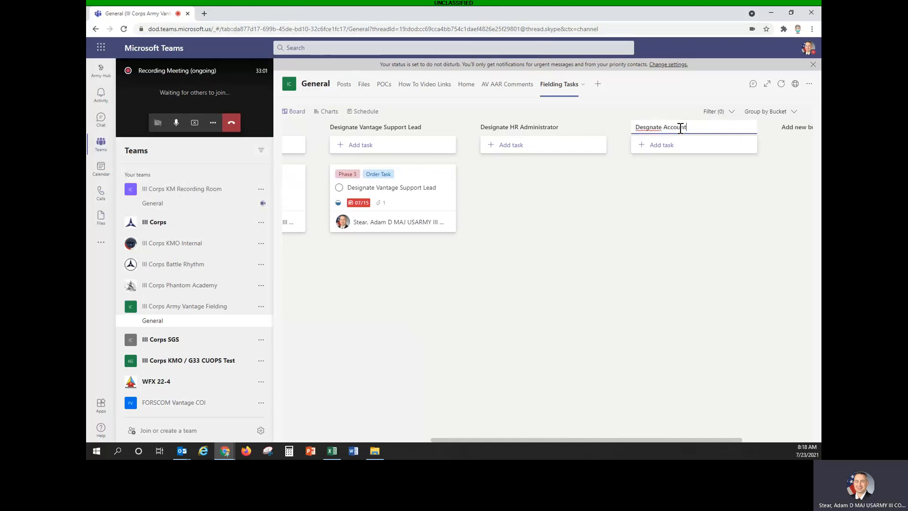
key(BackSpace)
key(BackSpace)
key(BackSpace)
key(BackSpace)
key(BackSpace)
key(BackSpace)
key(BackSpace)
key(BackSpace)
key(BackSpace)
key(BackSpace)
key(BackSpace)
key(BackSpace)
key(BackSpace)
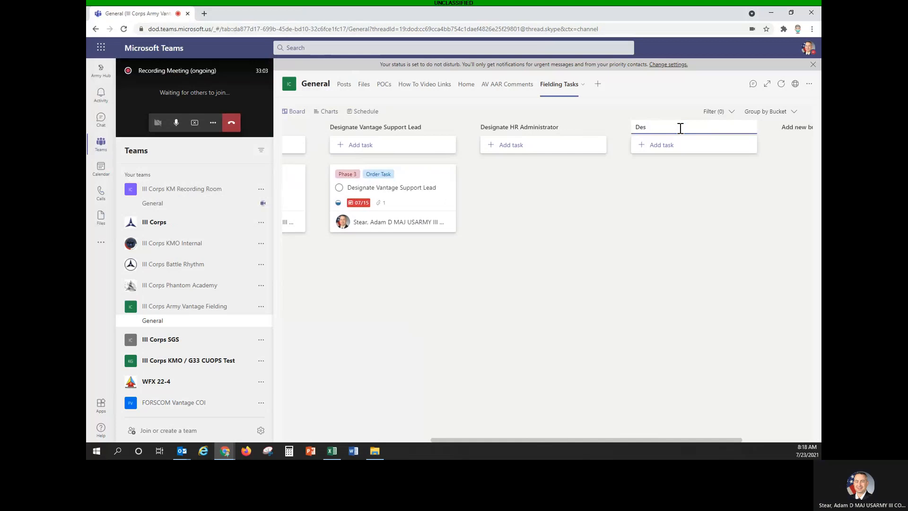
text(ignate Account Manager)
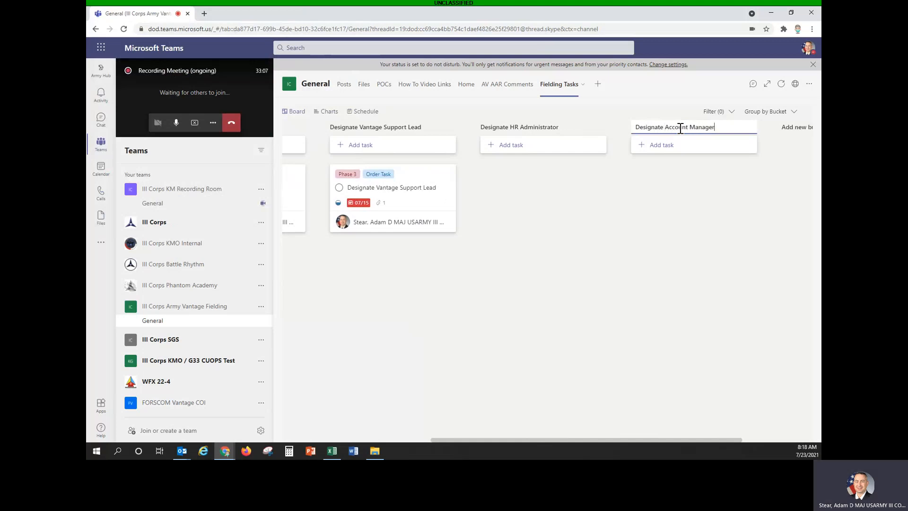
key(Return)
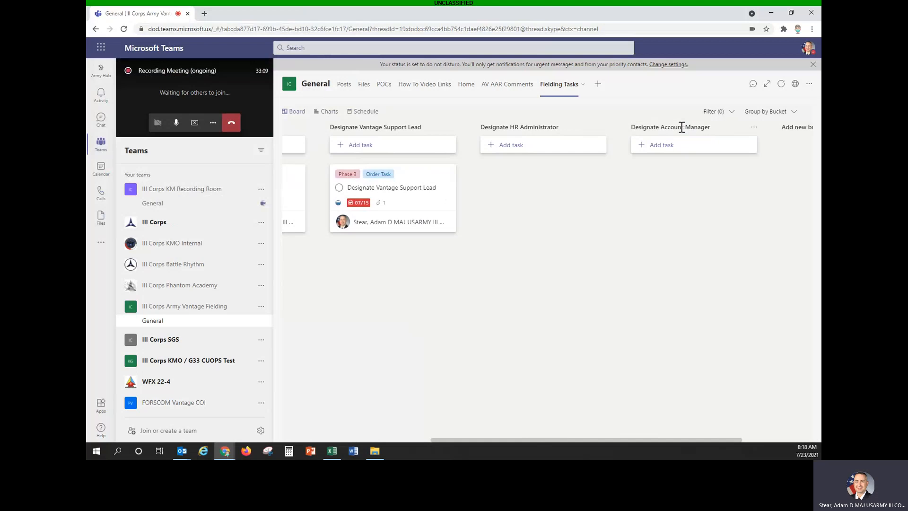
Add a new bucket named "AV Accts for All Users" after the Designate Account Manager bucket.
click(786, 127)
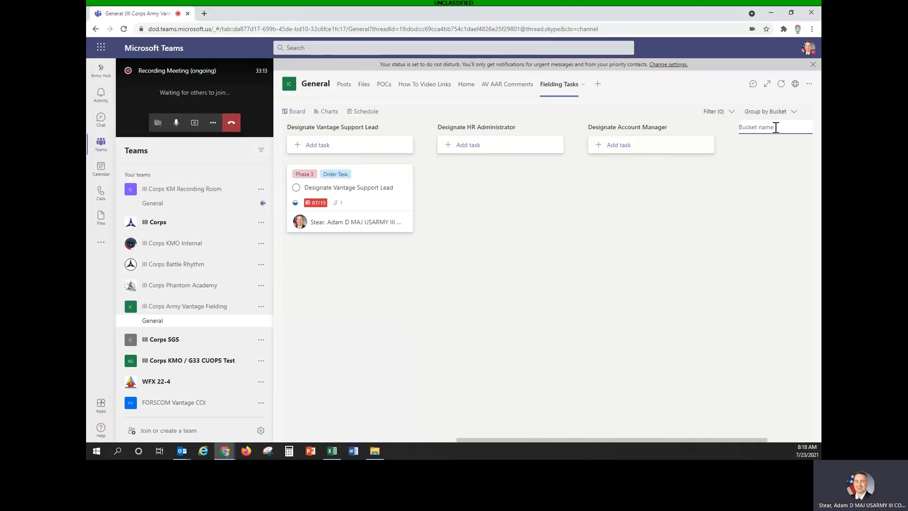
text(Ensure )
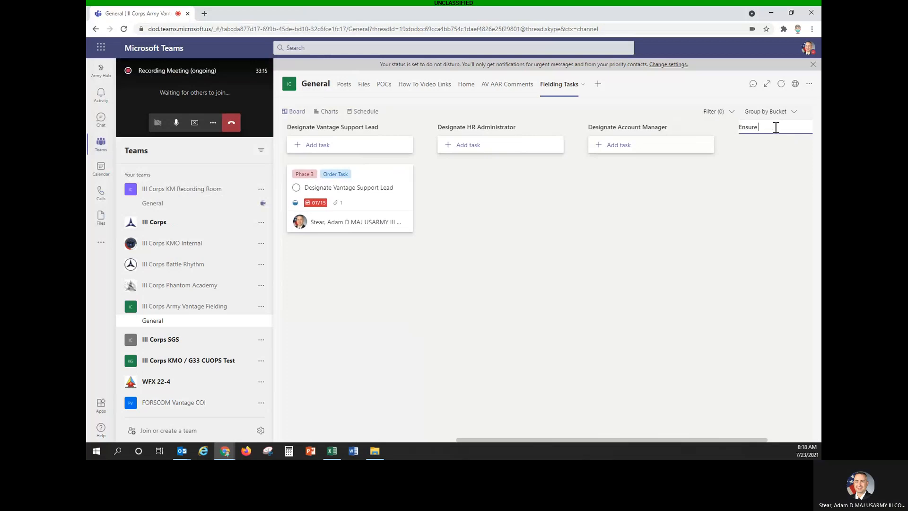
text(all require)
key(BackSpace)
key(BackSpace)
key(BackSpace)
key(BackSpace)
key(BackSpace)
key(BackSpace)
key(BackSpace)
key(BackSpace)
key(BackSpace)
key(BackSpace)
key(BackSpace)
key(BackSpace)
key(BackSpace)
key(BackSpace)
key(BackSpace)
key(BackSpace)
key(BackSpace)
key(BackSpace)
key(BackSpace)
key(BackSpace)
text(Vant)
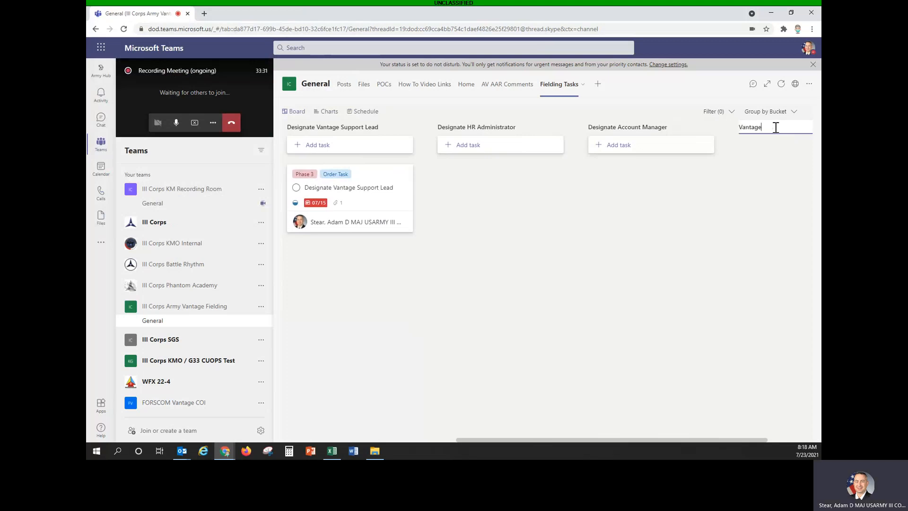
text(ag)
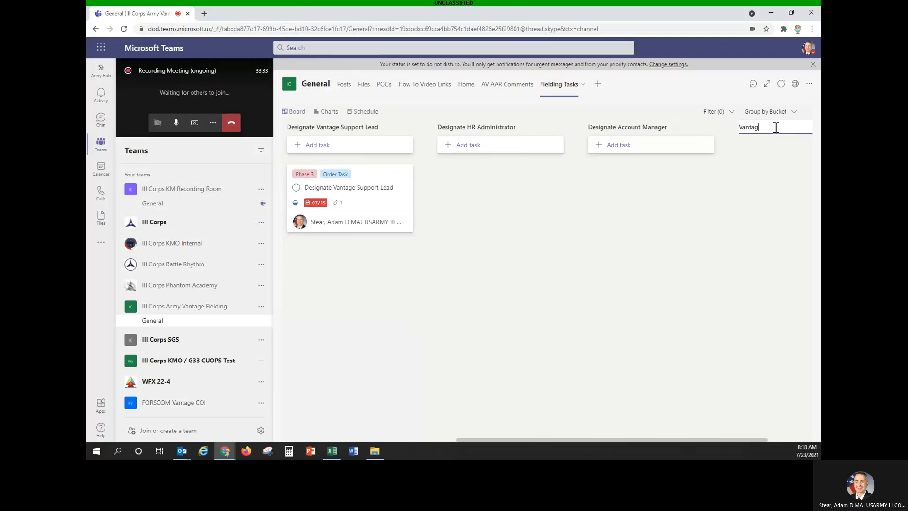
key(BackSpace)
key(BackSpace)
key(BackSpace)
key(BackSpace)
key(BackSpace)
key(BackSpace)
text(AV Acc)
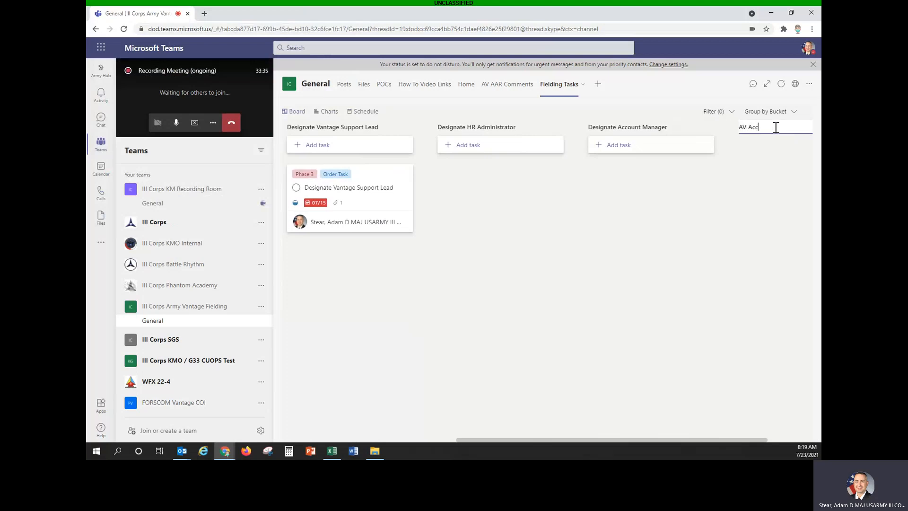
text(ts for All Users)
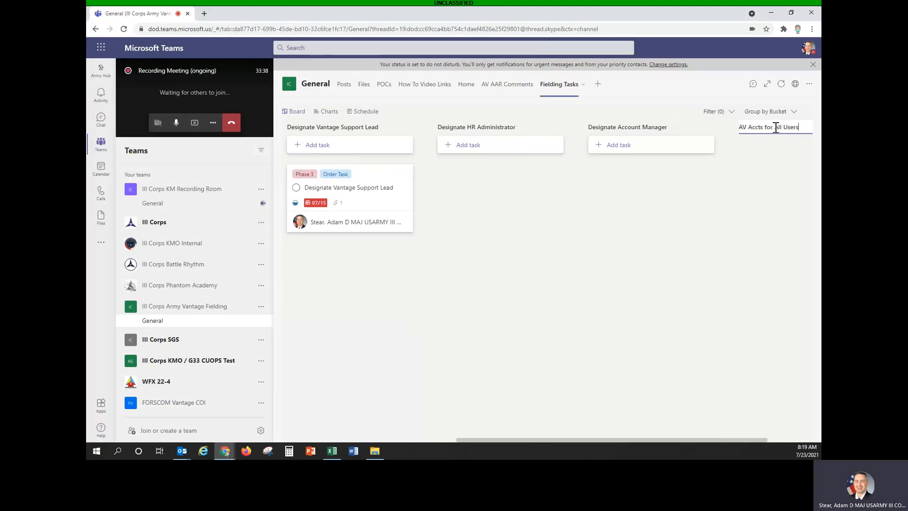
key(Return)
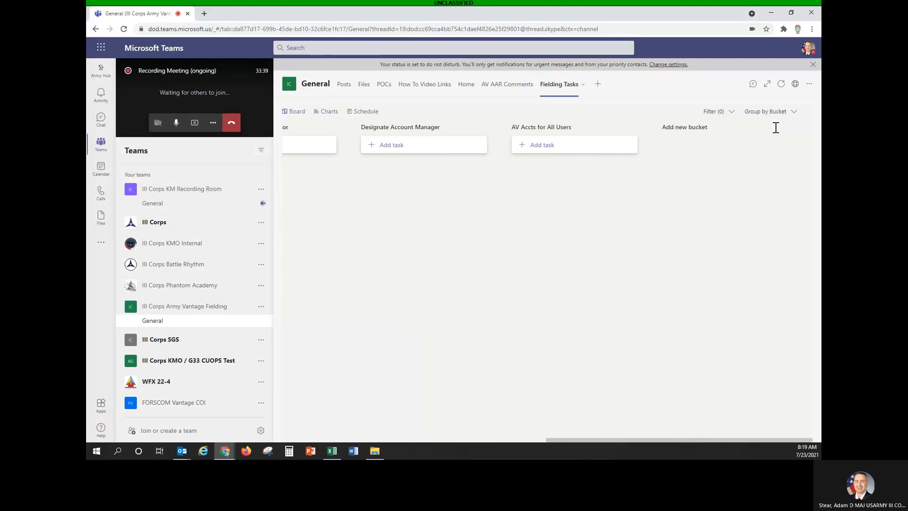
Add two more buckets at the end of the board, named "AV Demos" and "HR Admins Trained".
click(672, 129)
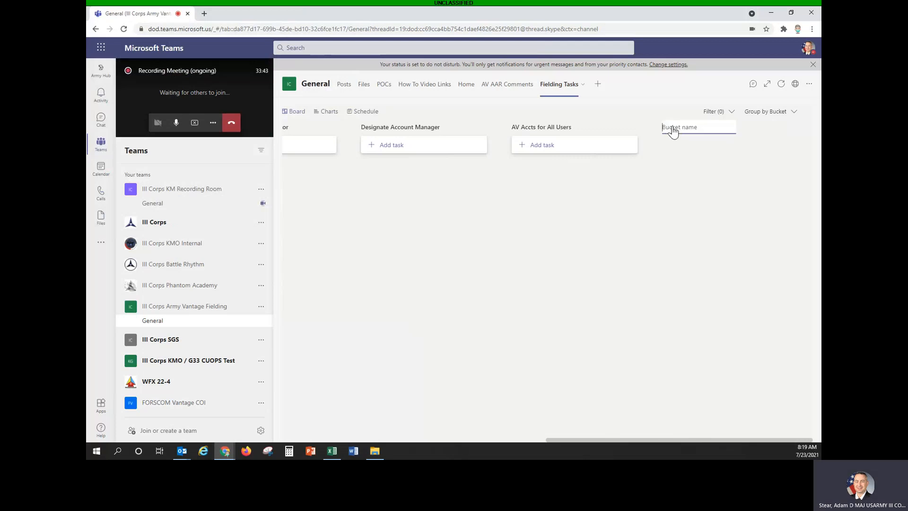
text(AV Demos)
key(Return)
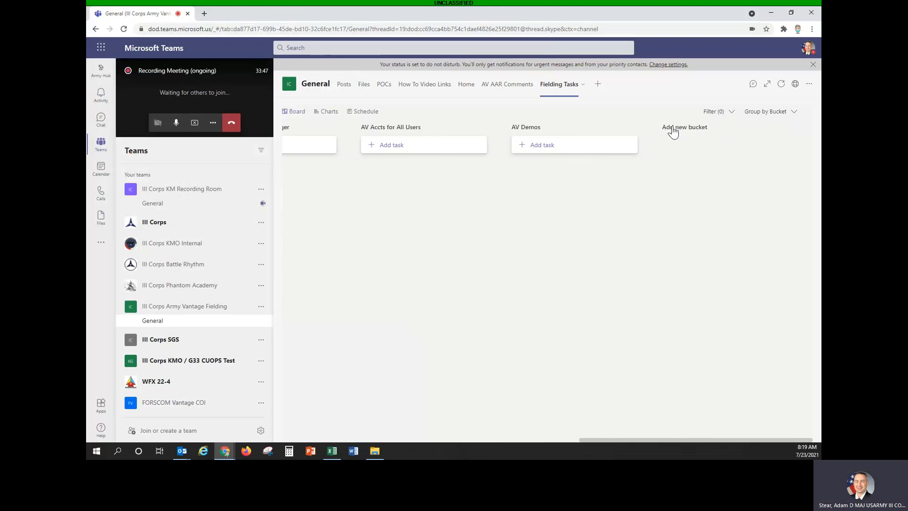
click(674, 129)
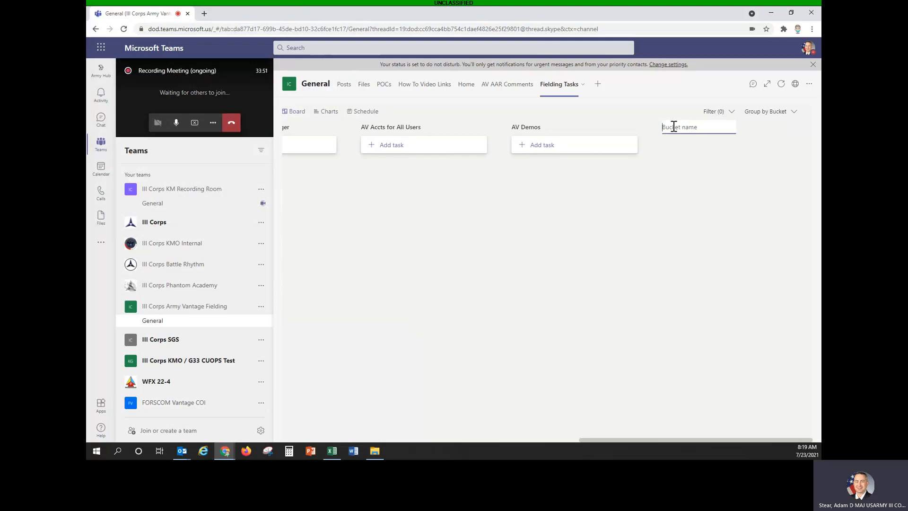
text(HR Admins Trained)
key(Return)
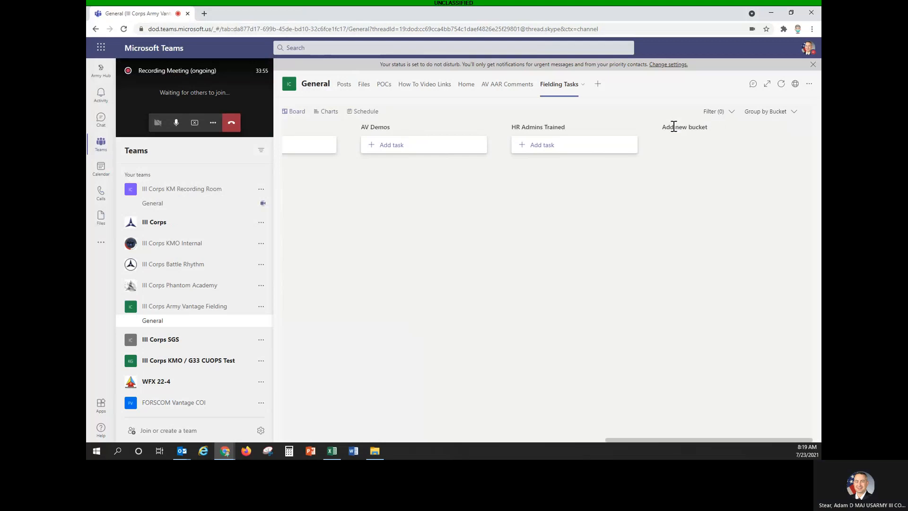
Add the buckets "Acct Managers Trained" and "AV Users Trained" after the HR Admins Trained bucket.
click(674, 126)
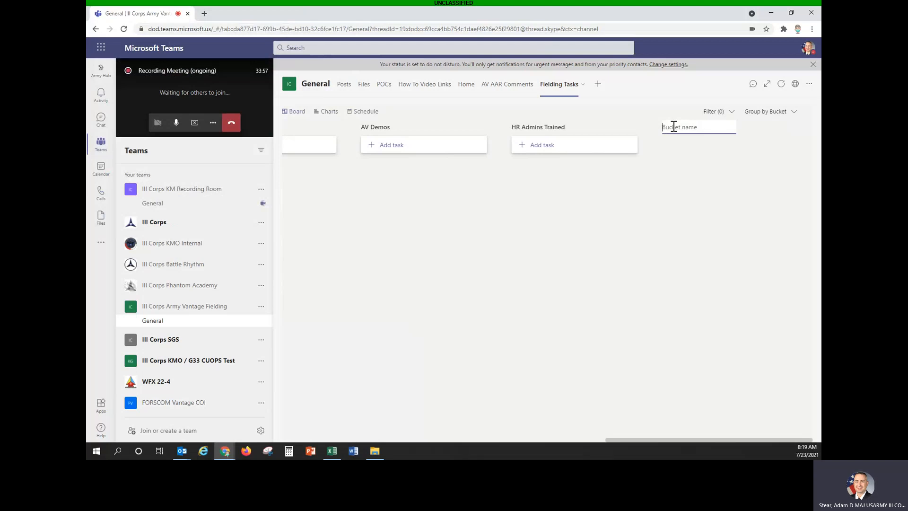
text(Acc Mana)
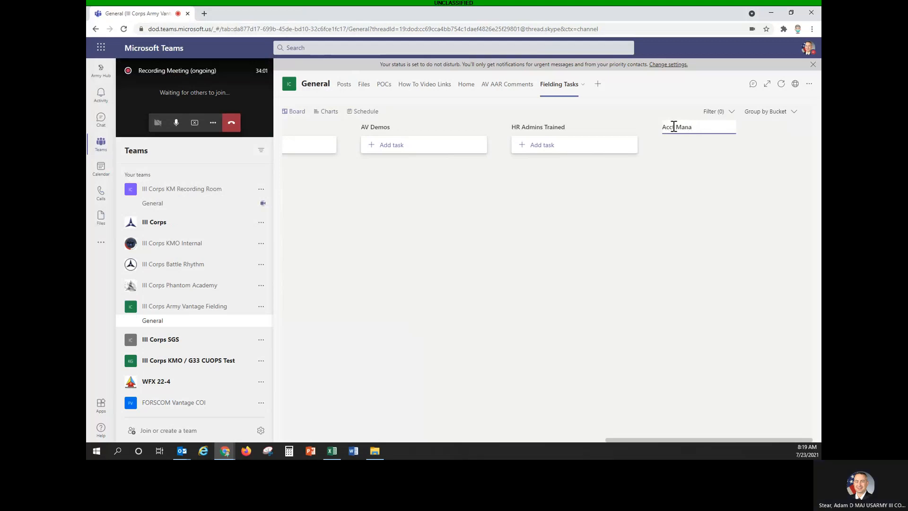
text(gers Trained)
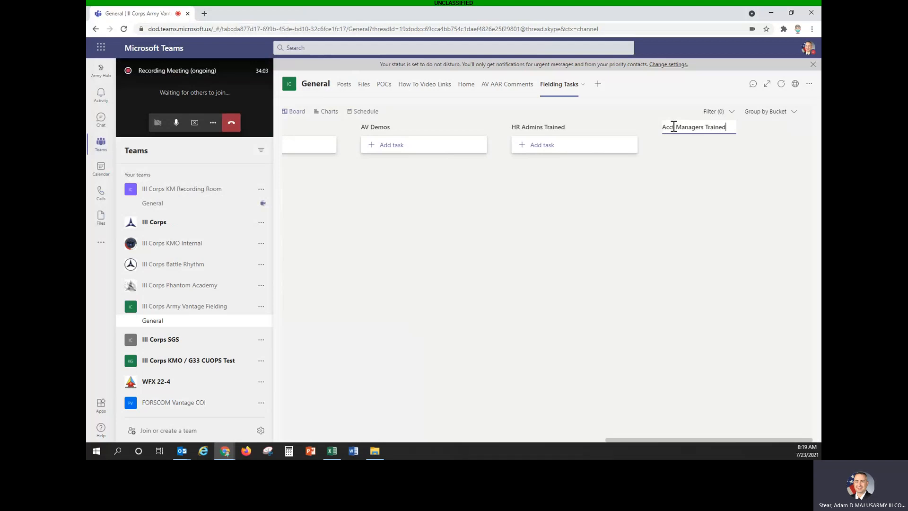
key(Return)
click(674, 126)
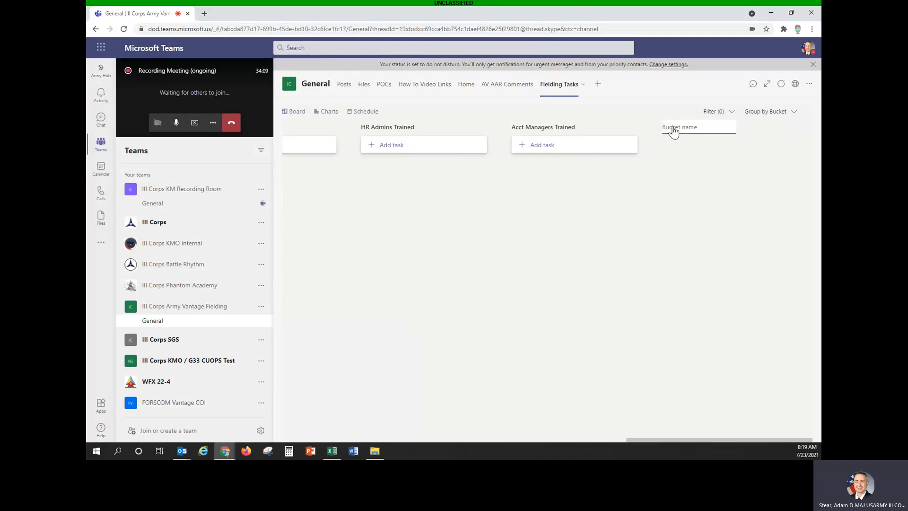
text(AV Users Trained)
key(Return)
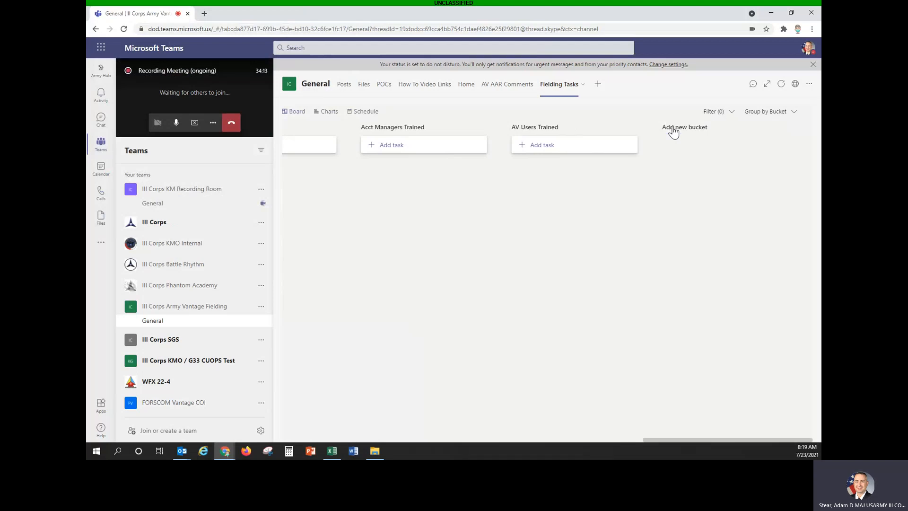
Add a new bucket named "Fielding Mngrs Can Train" after the AV Users Trained bucket.
click(674, 129)
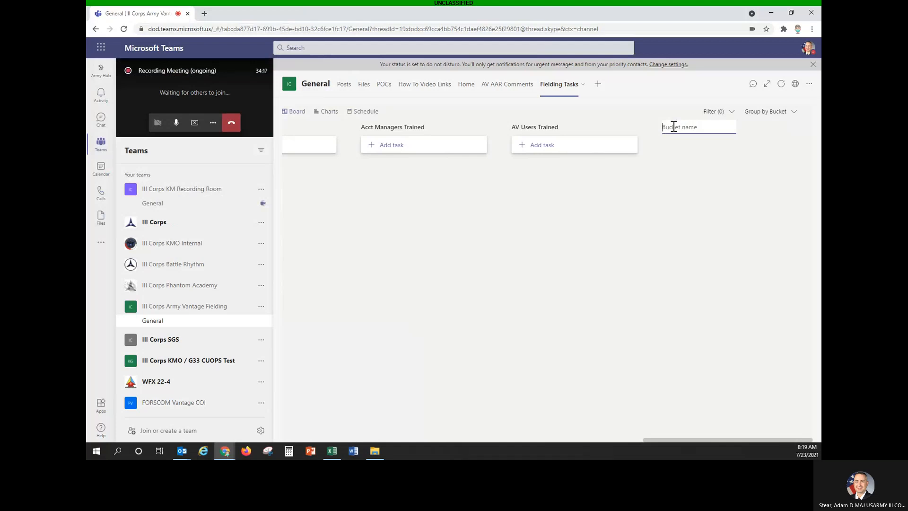
text(F)
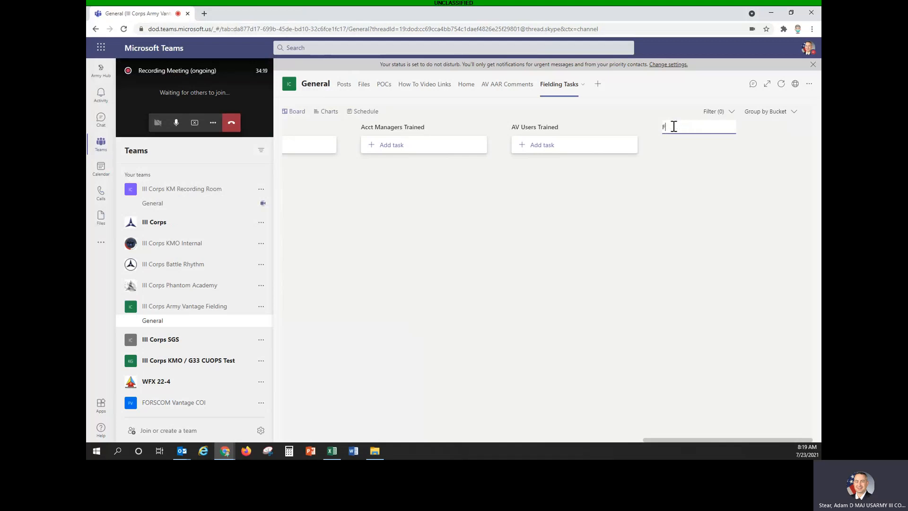
text(ielding )
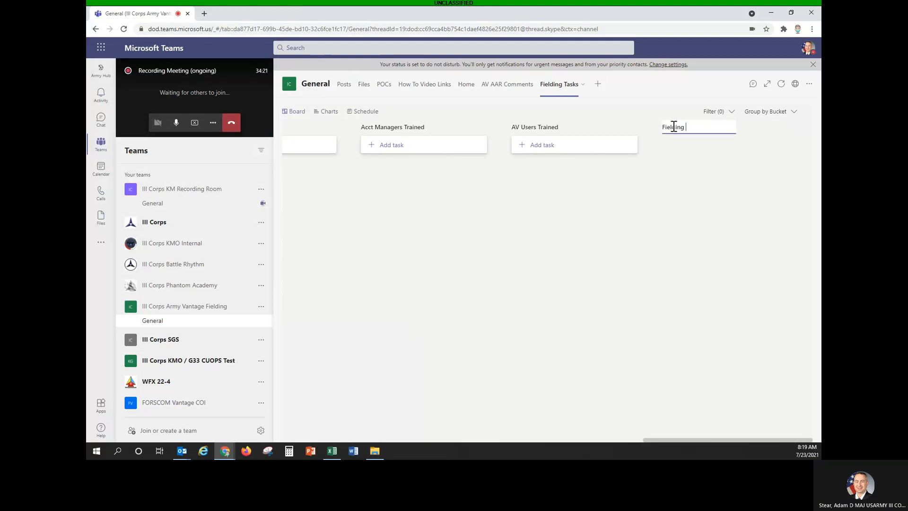
text(Mngrs)
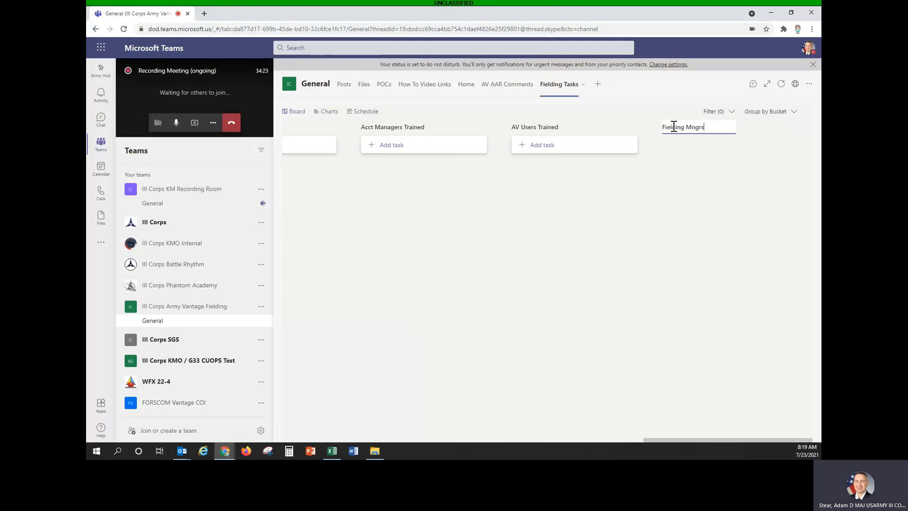
text( Can Train)
key(Return)
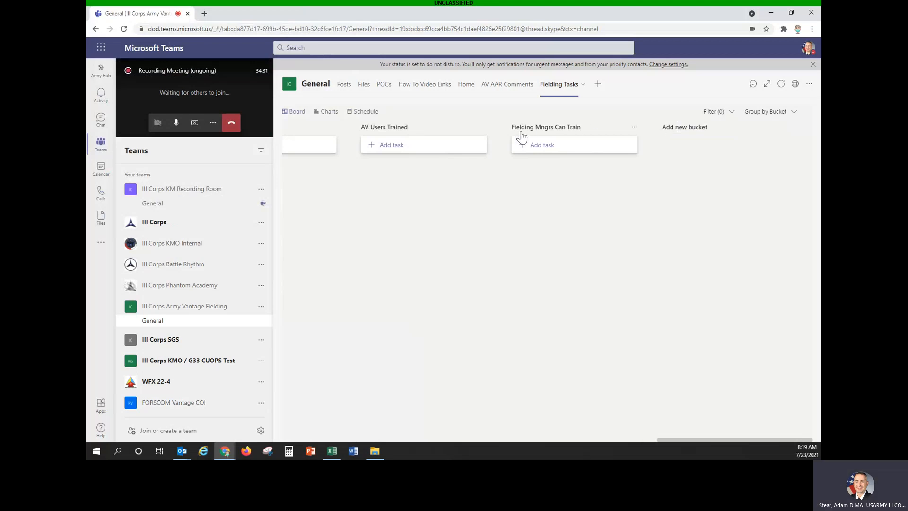
Add a new bucket named "Support Leads serve as SMEs" at the end of the board.
click(683, 131)
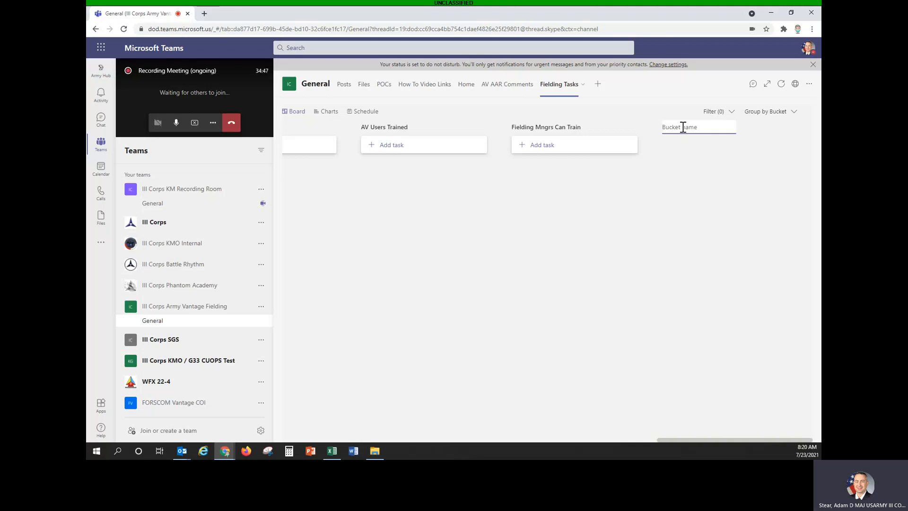
text(Support Leads)
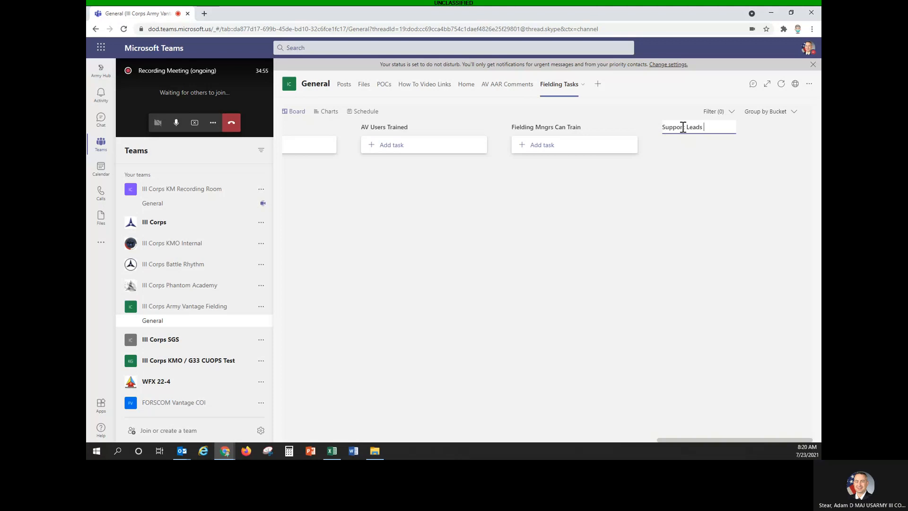
text(erve as SME)
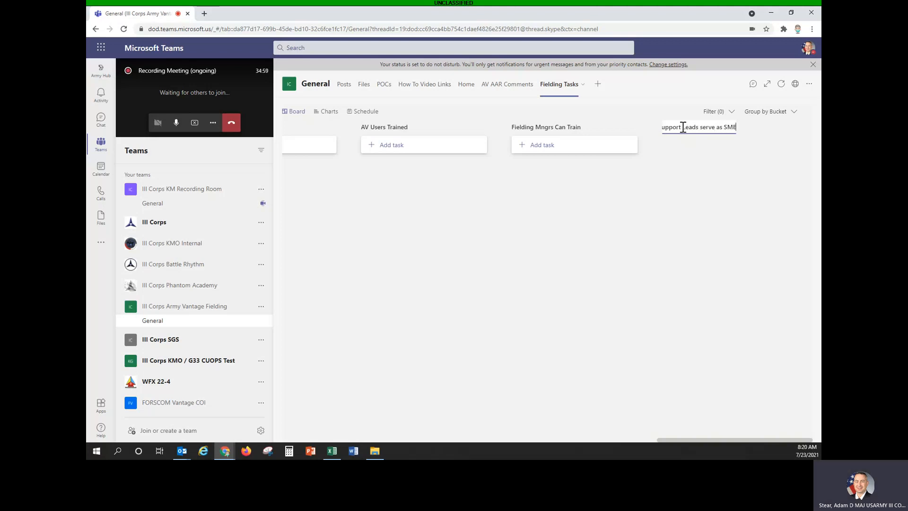
text(s)
key(Return)
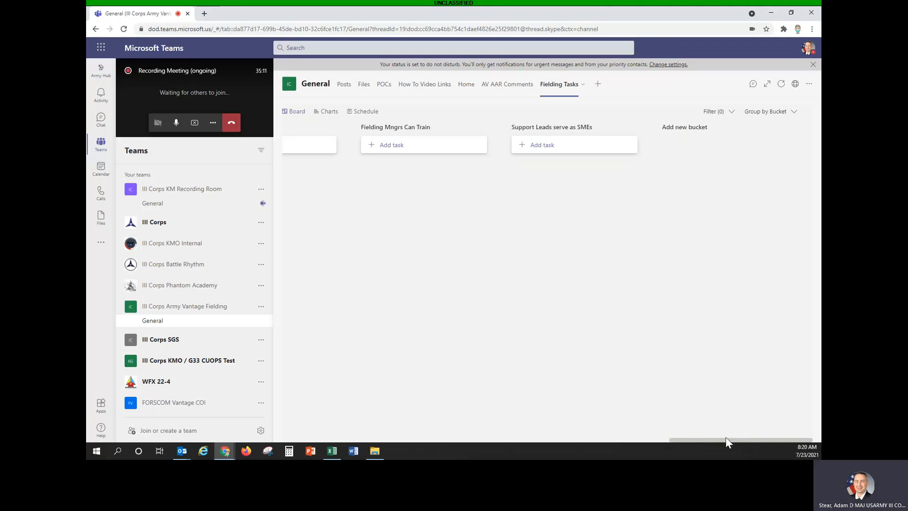
Set the progress of the Designate Fielding Manager task to In progress and close its details.
drag(726, 439, 345, 429)
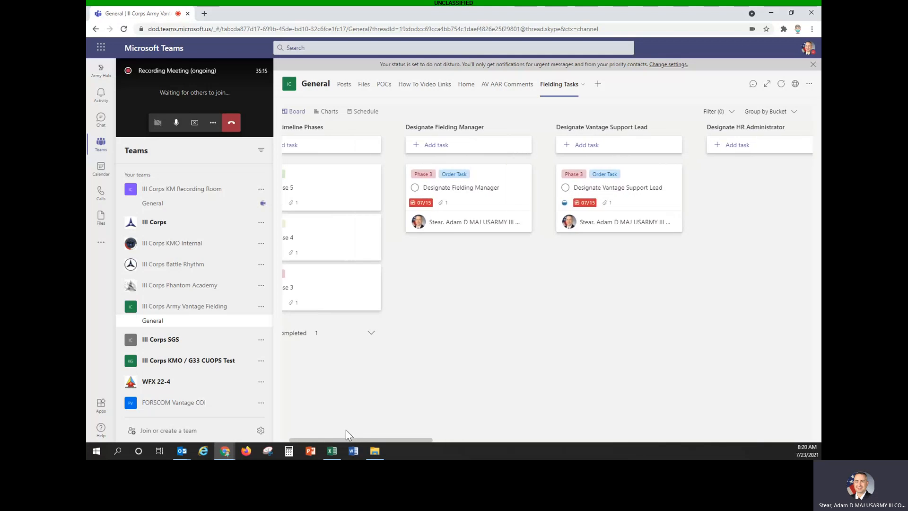
click(504, 203)
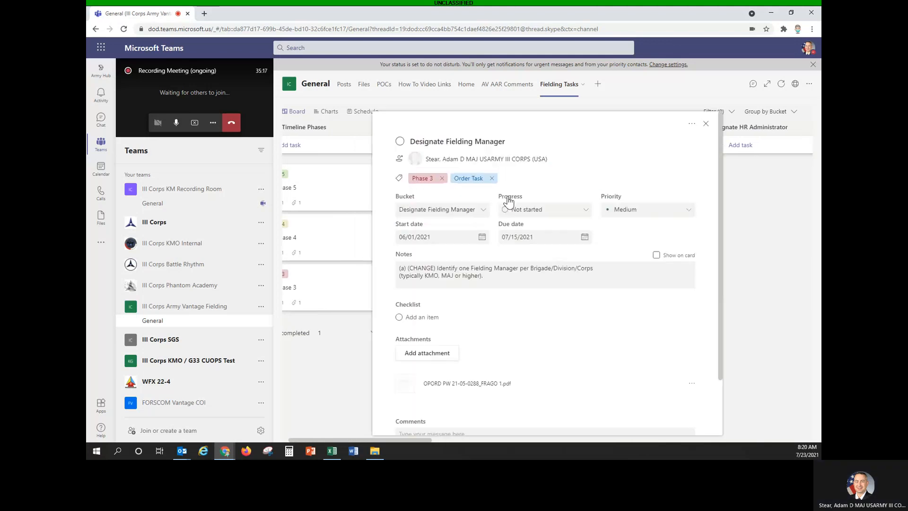
click(562, 212)
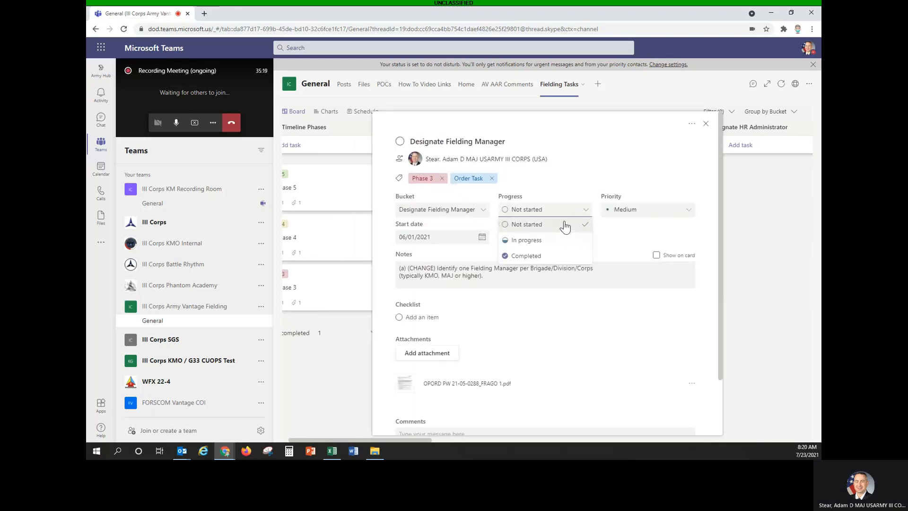
click(530, 241)
click(706, 124)
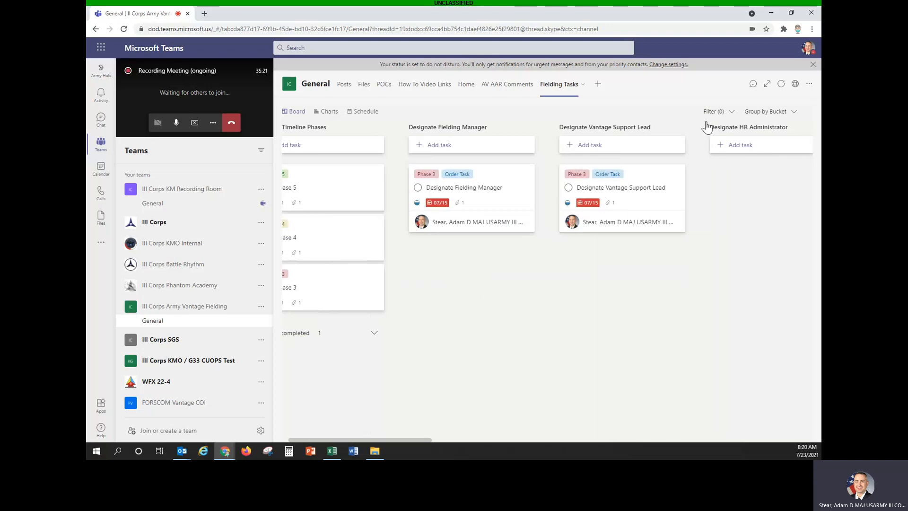
Check the plan's charts and set the priority of the Designate Fielding Manager task to Important.
click(327, 111)
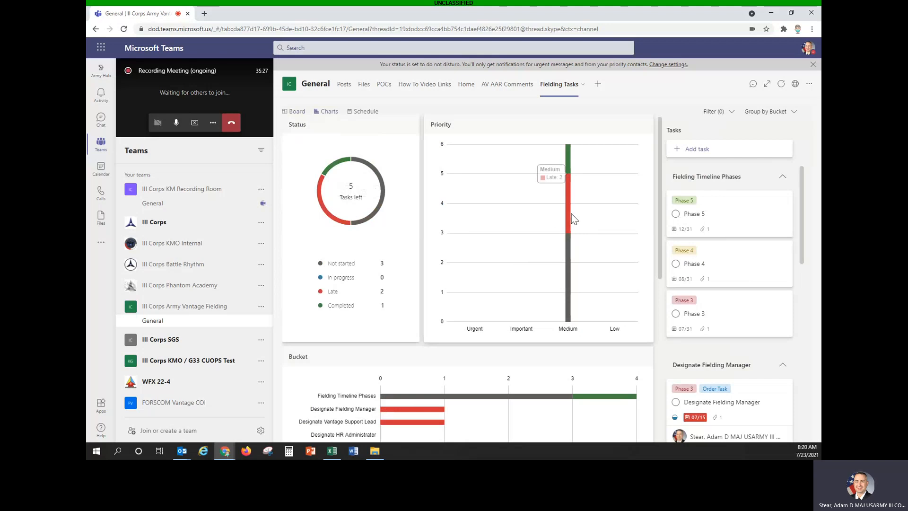
click(297, 114)
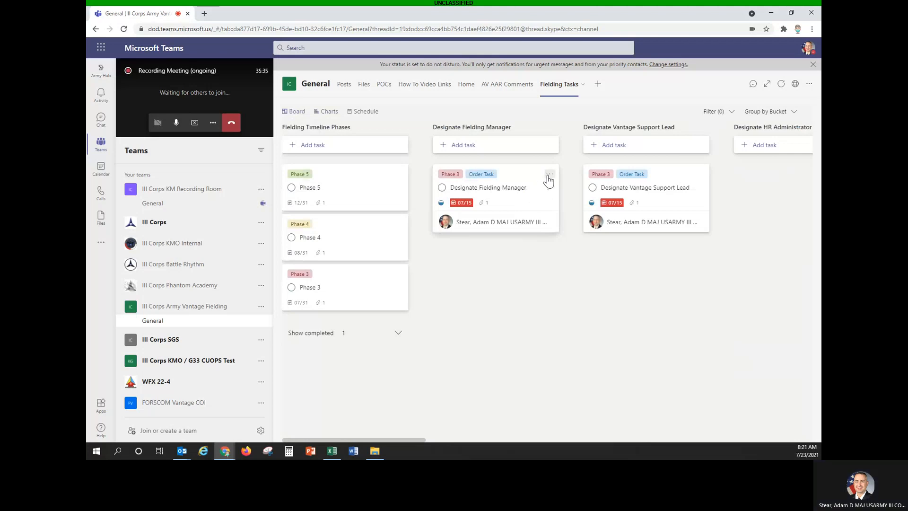
click(549, 175)
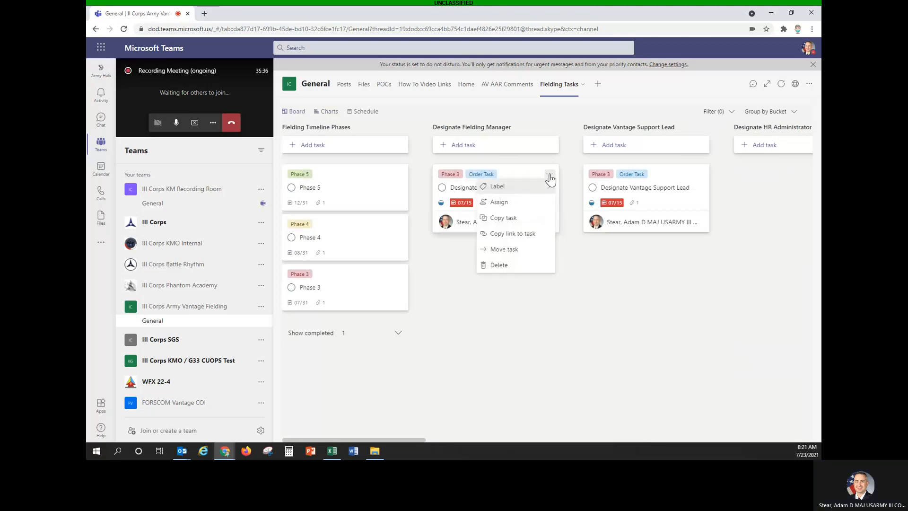
click(573, 263)
click(529, 202)
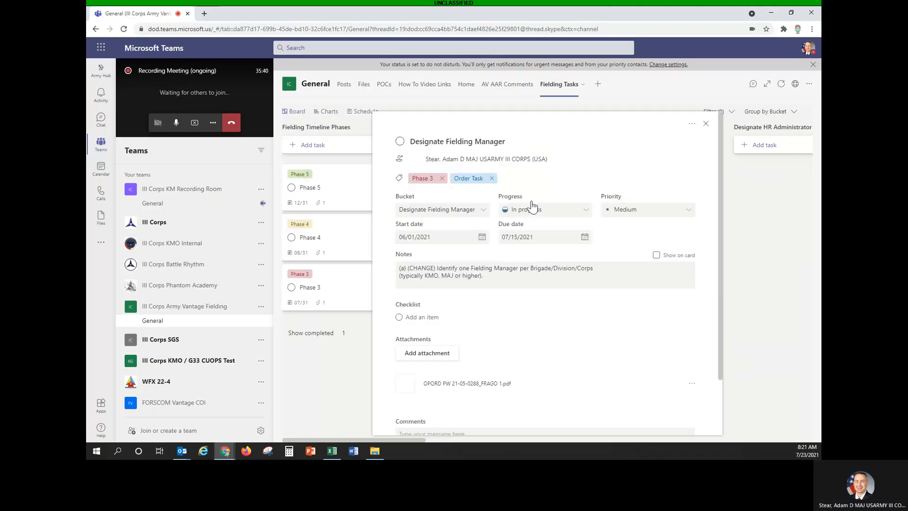
click(629, 211)
click(629, 242)
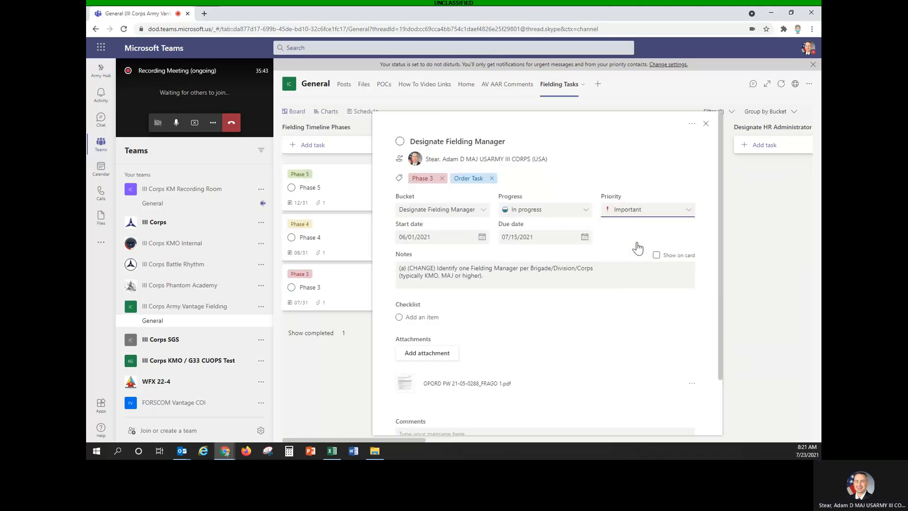
click(705, 124)
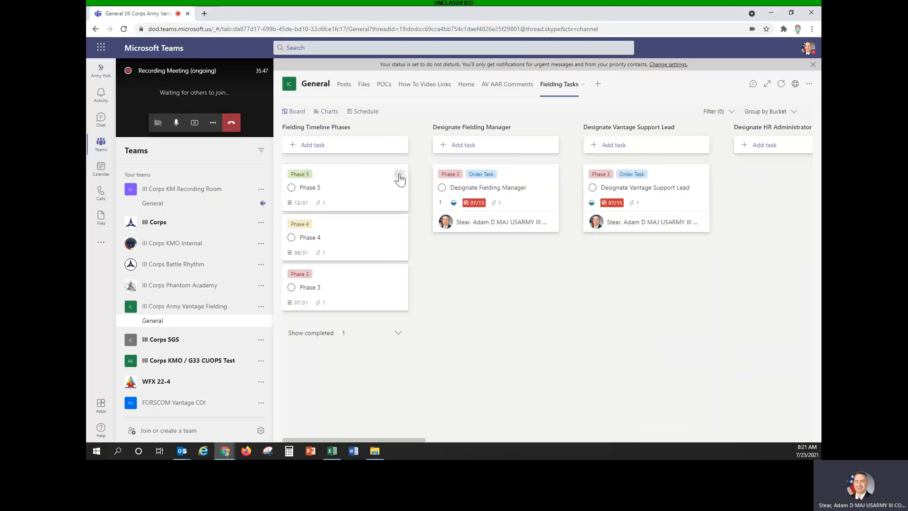
Review the plan's charts by status, priority, bucket and member, including the tasks shown for each assignee.
click(338, 113)
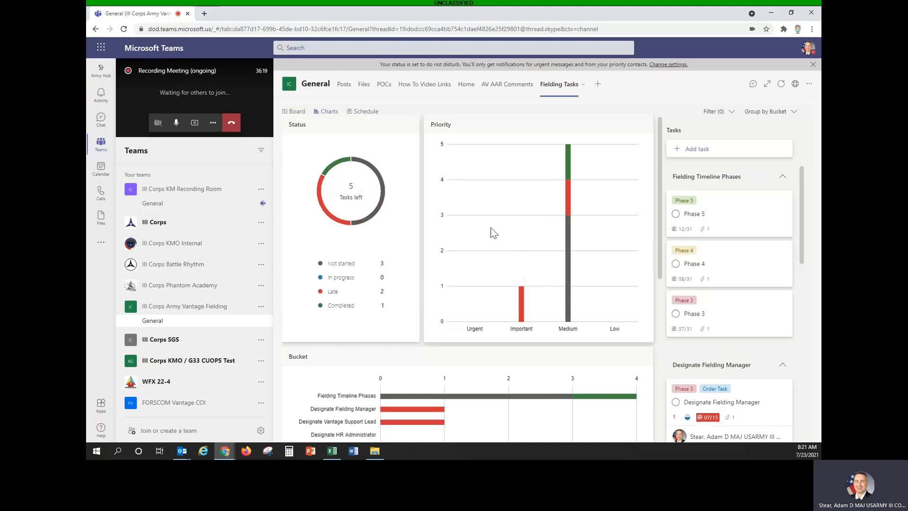
scroll(489, 231, down, 2)
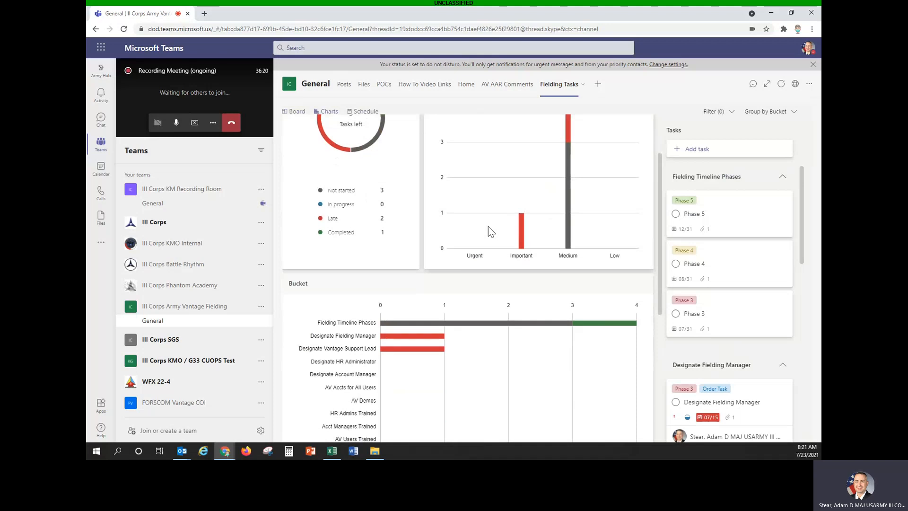
scroll(488, 226, down, 2)
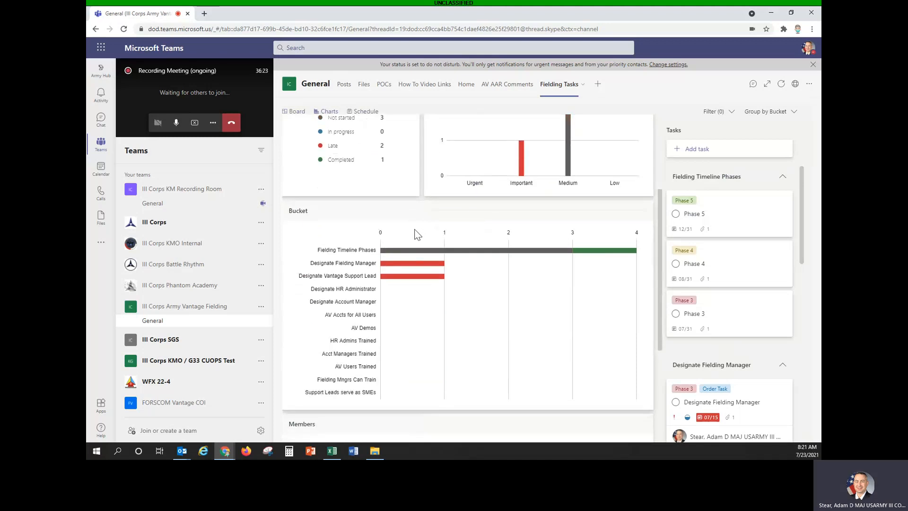
scroll(415, 233, down, 2)
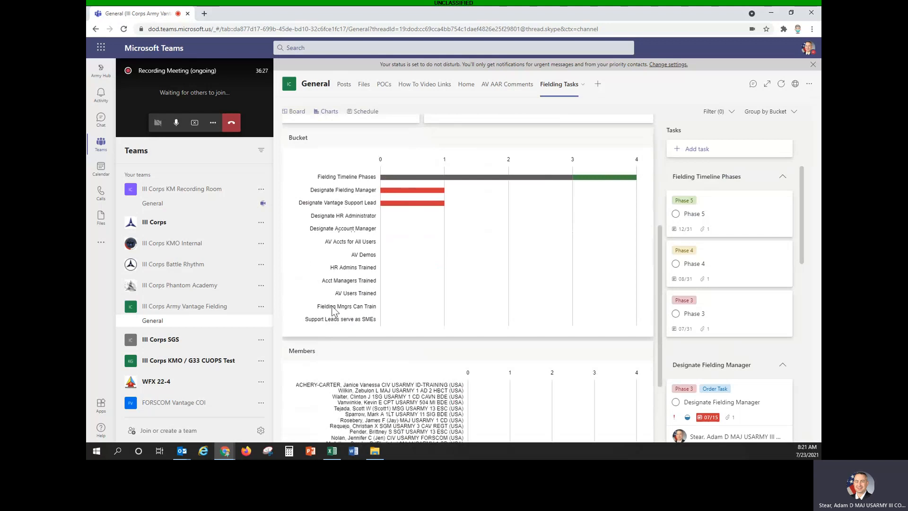
scroll(380, 301, down, 3)
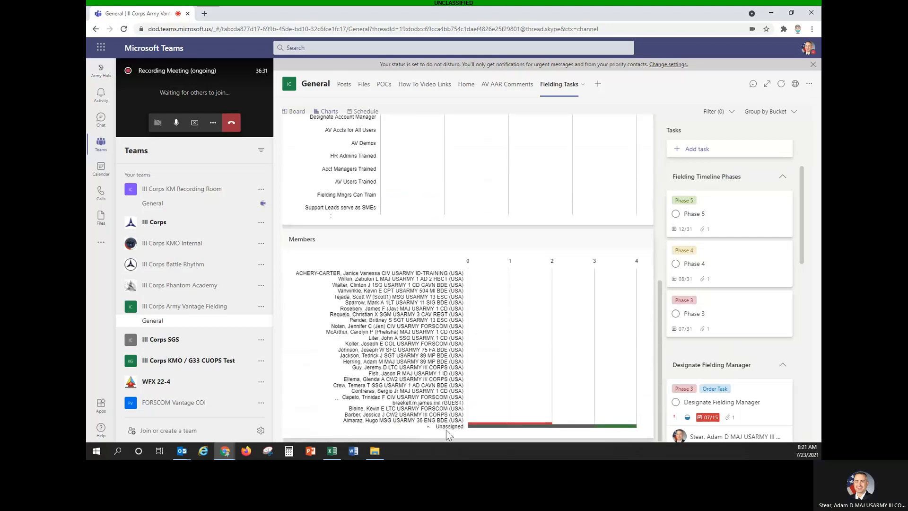
mouse_move(523, 424)
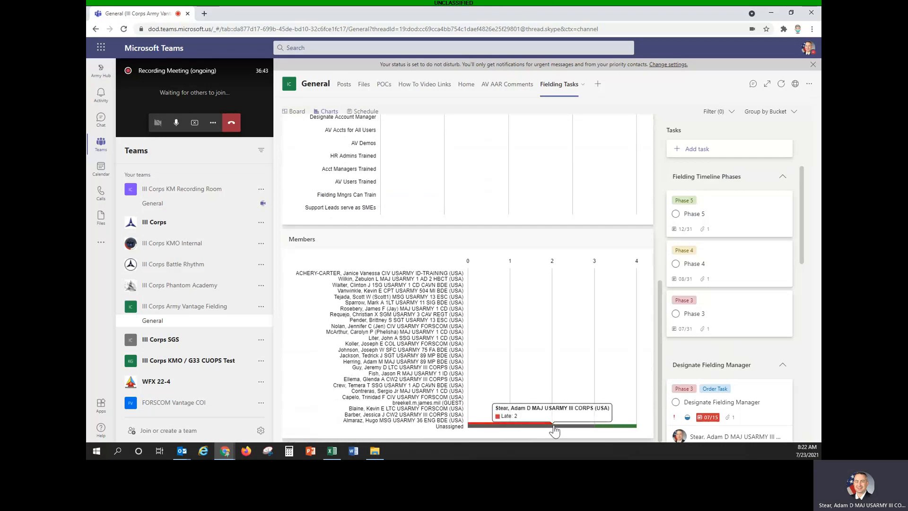
scroll(564, 361, up, 2)
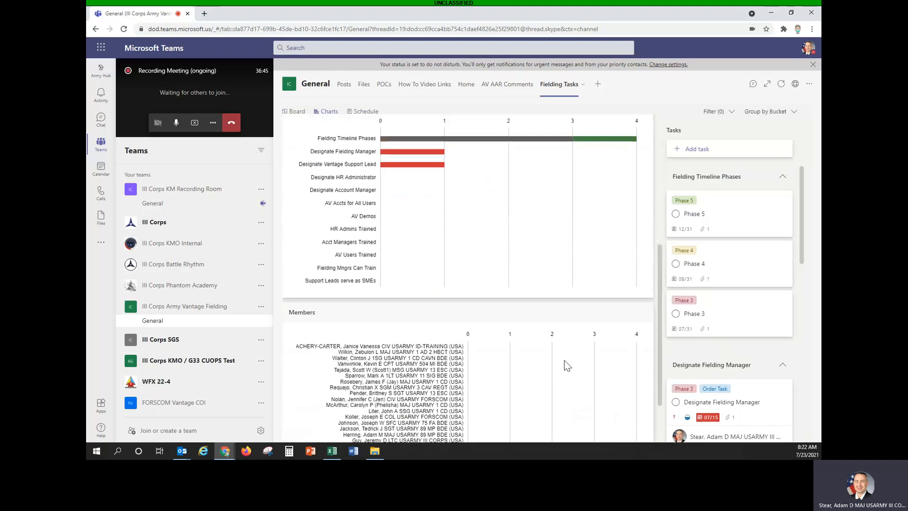
scroll(564, 359, up, 5)
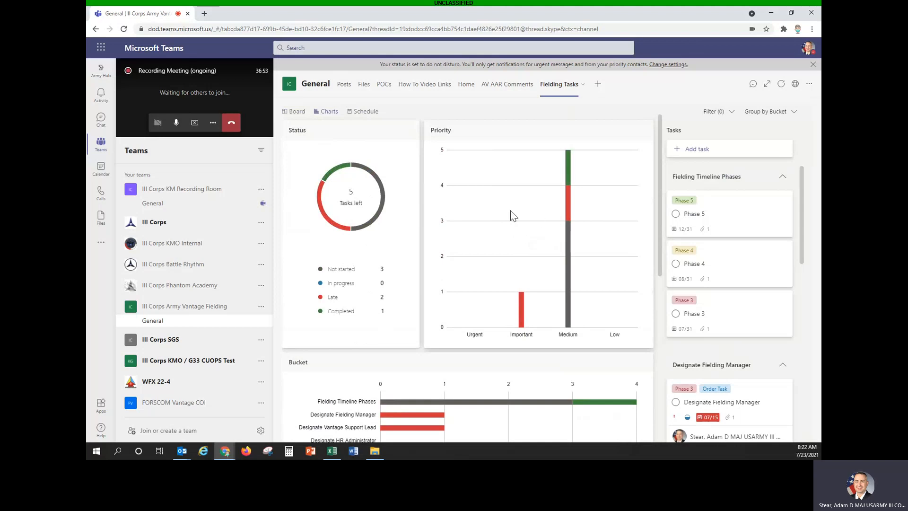
scroll(511, 217, down, 1)
scroll(510, 216, down, 2)
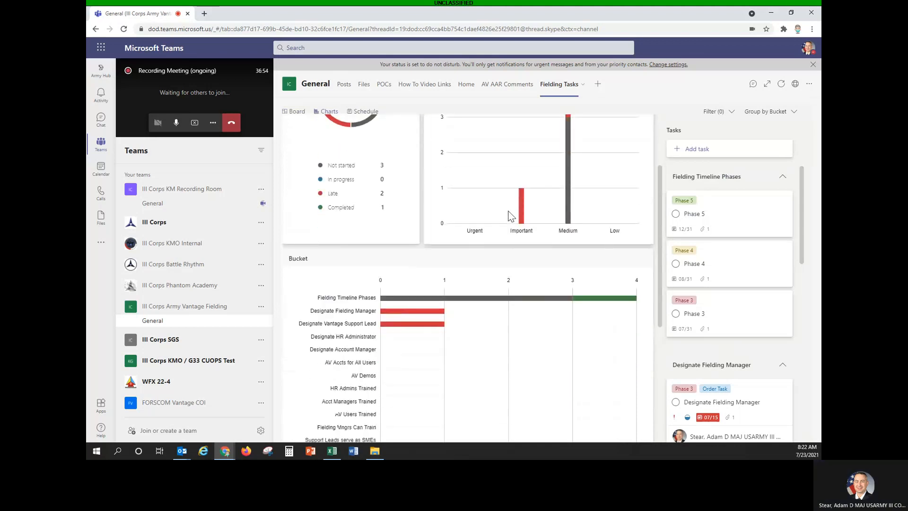
scroll(511, 216, down, 5)
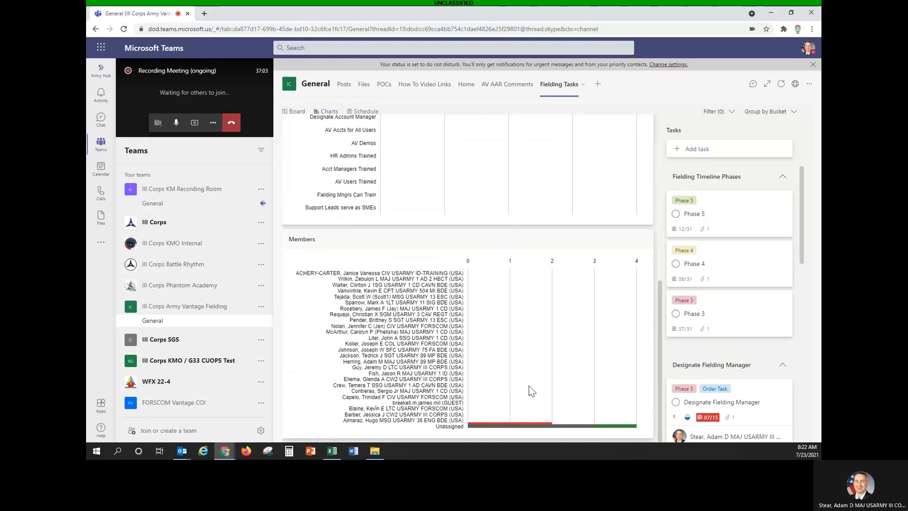
scroll(528, 385, up, 2)
scroll(533, 395, down, 2)
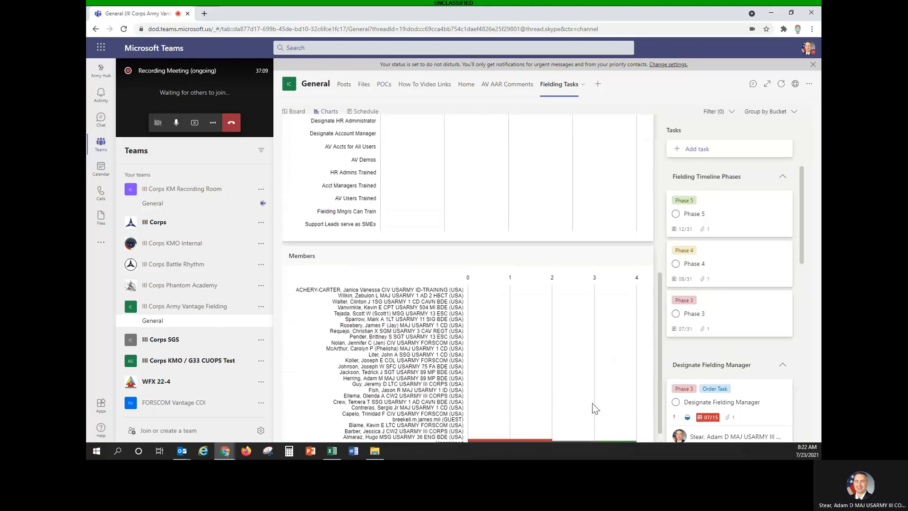
scroll(592, 403, up, 1)
scroll(592, 403, up, 5)
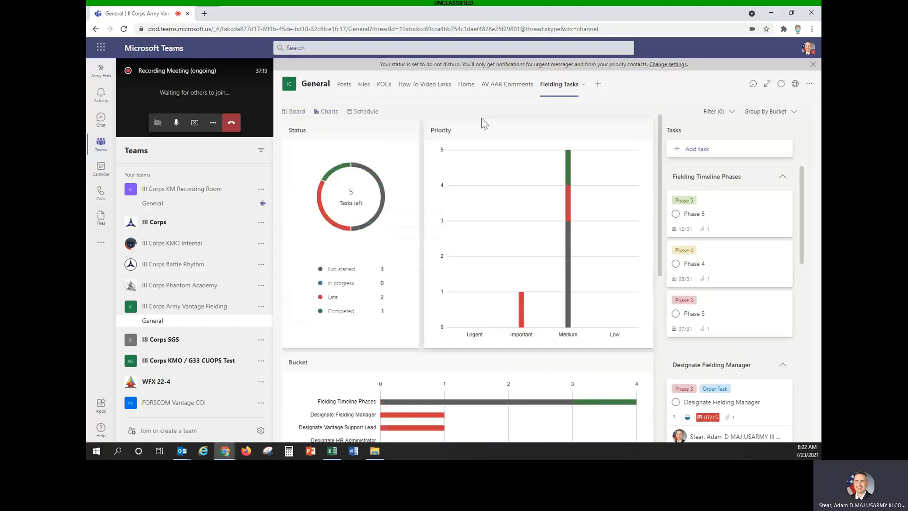
View the plan's weekly schedule for Jul 4 – 10, 2021 and open the Designate Fielding Manager task from it.
click(368, 114)
click(618, 134)
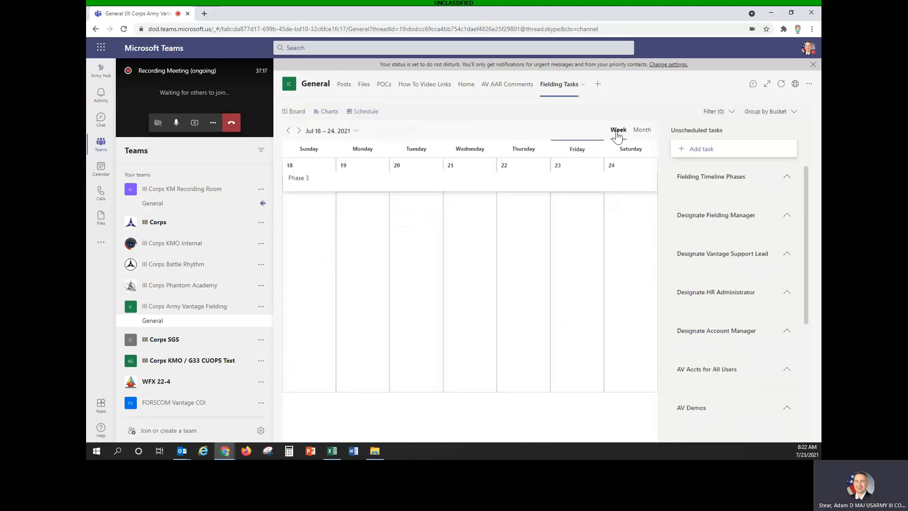
click(289, 131)
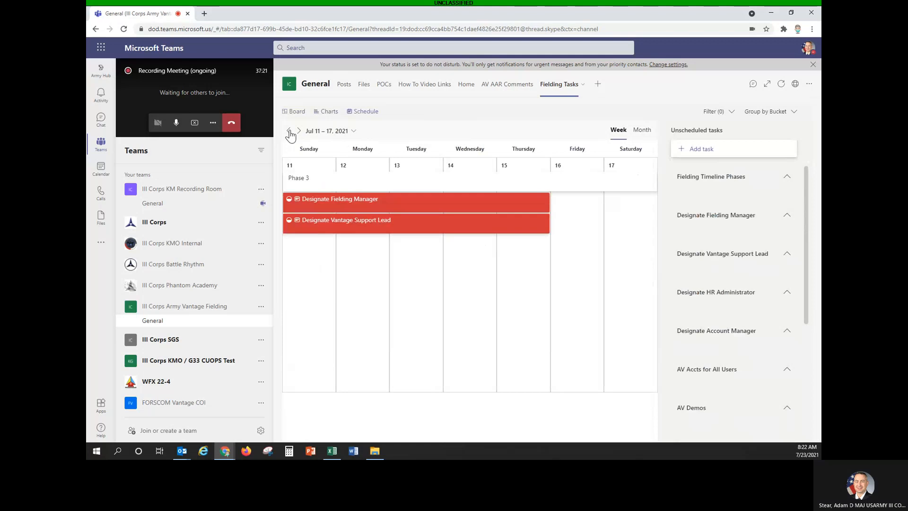
click(289, 131)
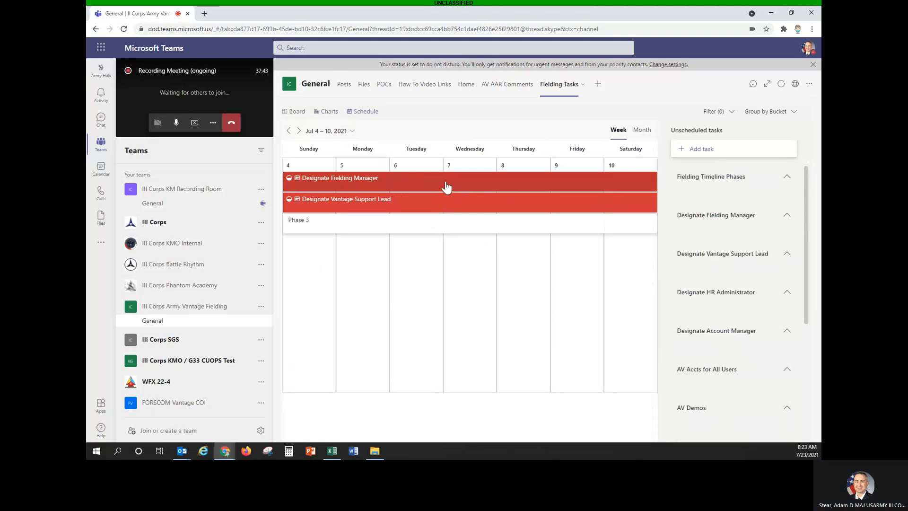
click(365, 185)
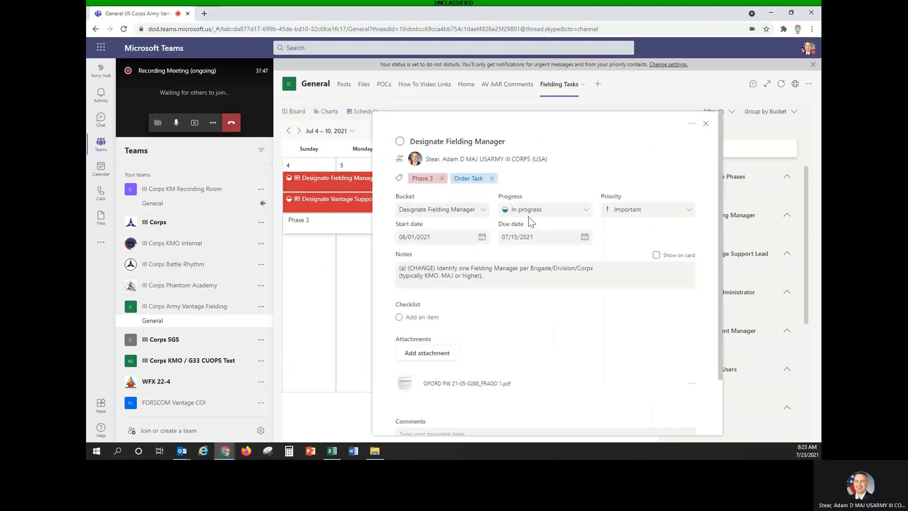
Set the start date of the Designate Fielding Manager task to 07/15/2021.
click(481, 237)
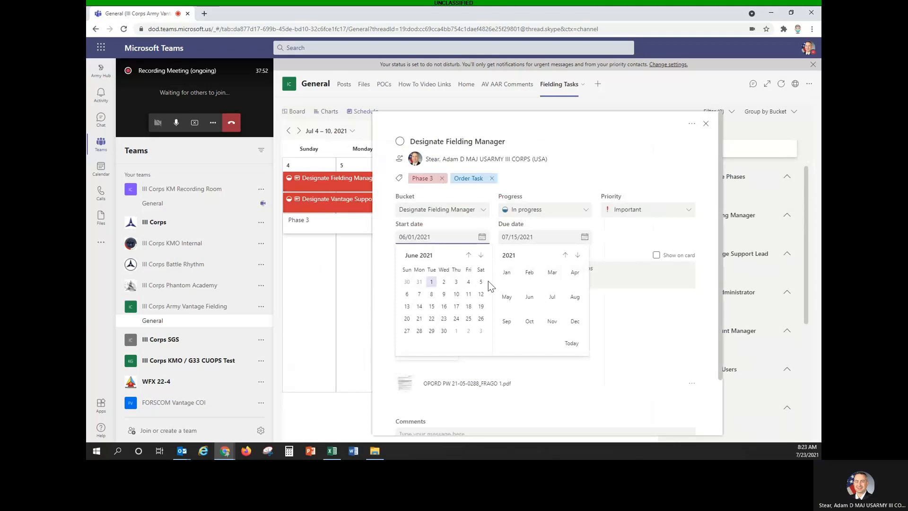
click(481, 255)
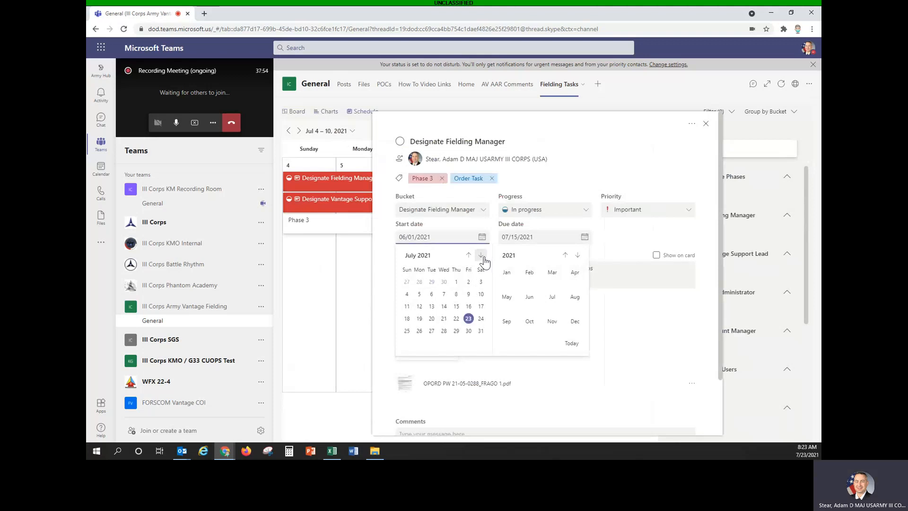
click(456, 308)
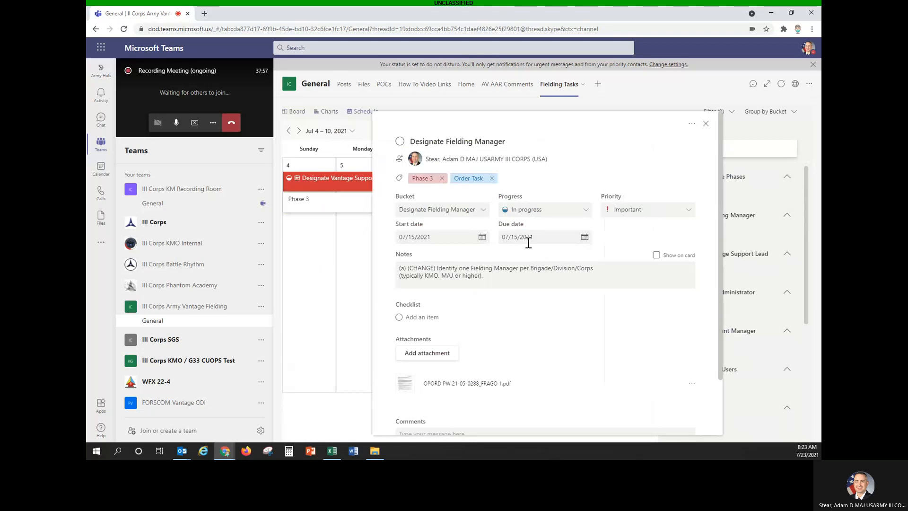
Clear the start date of the Designate Fielding Manager task and close its details.
click(463, 240)
click(461, 239)
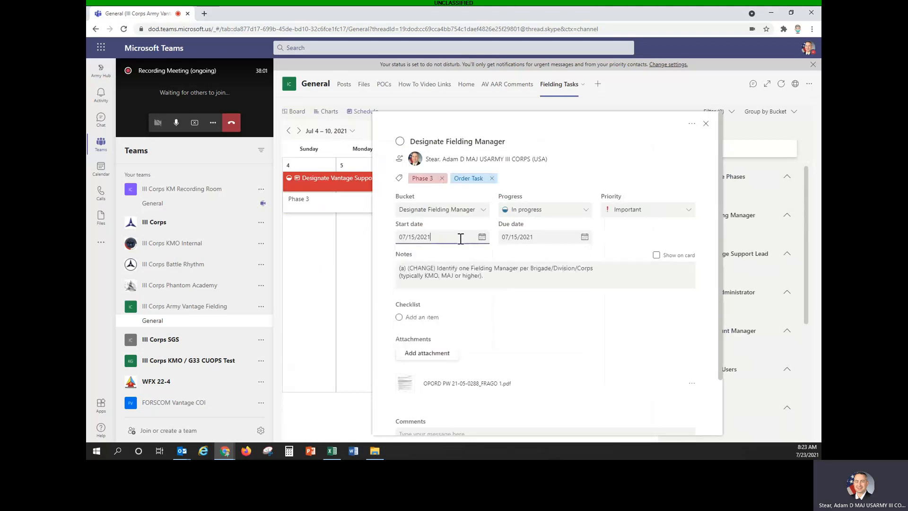
triple_click(461, 239)
key(BackSpace)
click(662, 348)
click(706, 125)
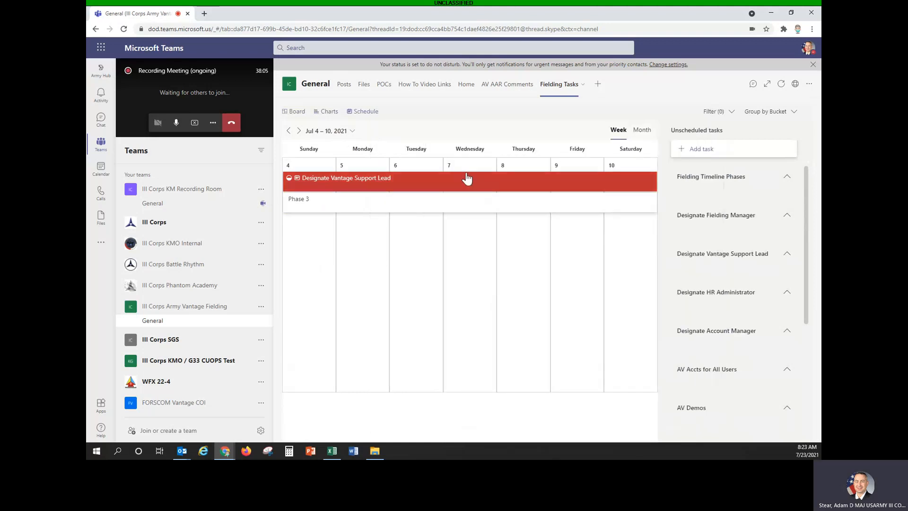
In the schedule for Jul 11 – 17, 2021, clear the start date of the Designate Vantage Support Lead task and close its details.
click(299, 131)
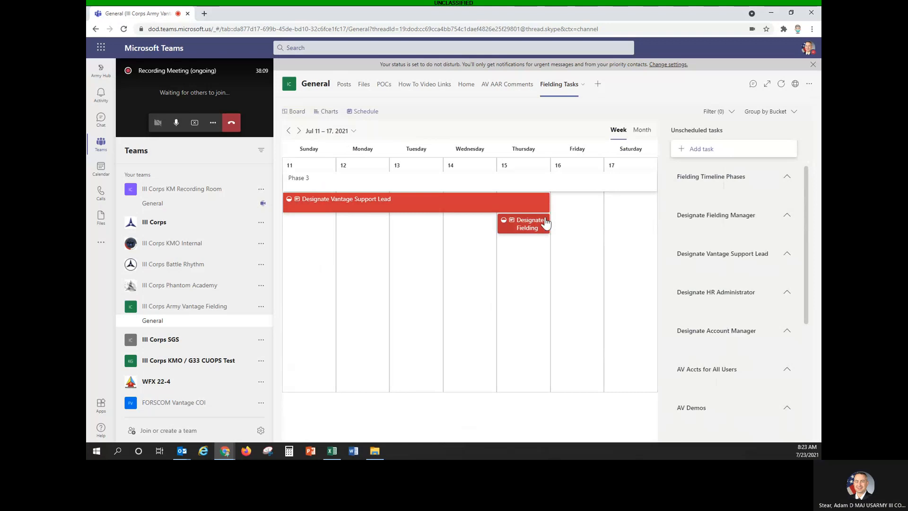
click(425, 209)
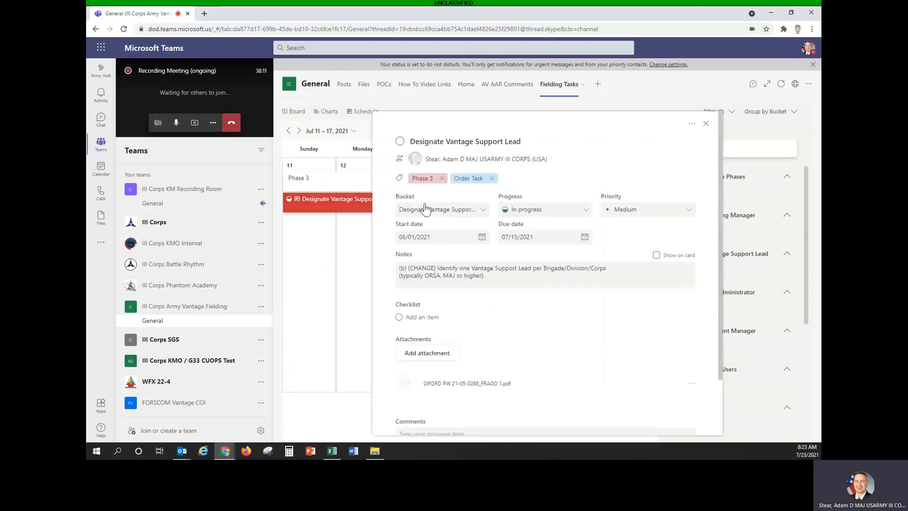
click(453, 240)
click(453, 239)
click(453, 240)
click(453, 240)
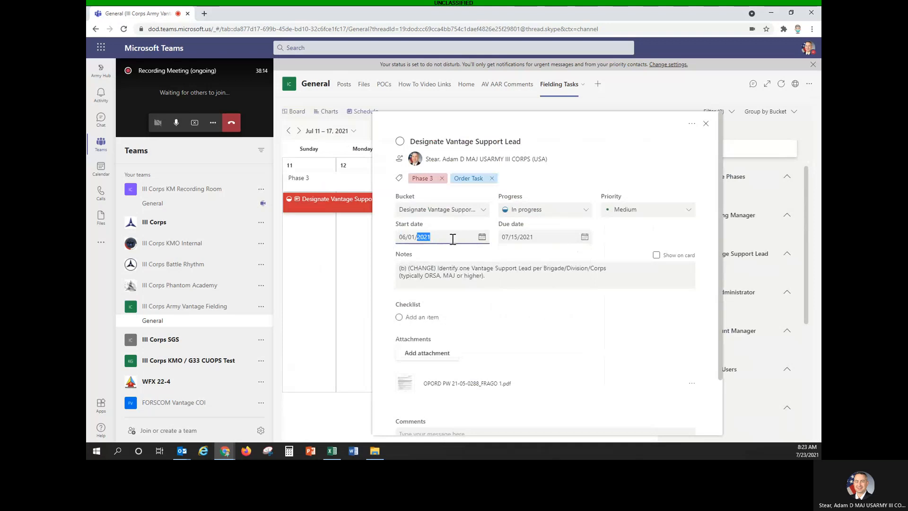
key(Delete)
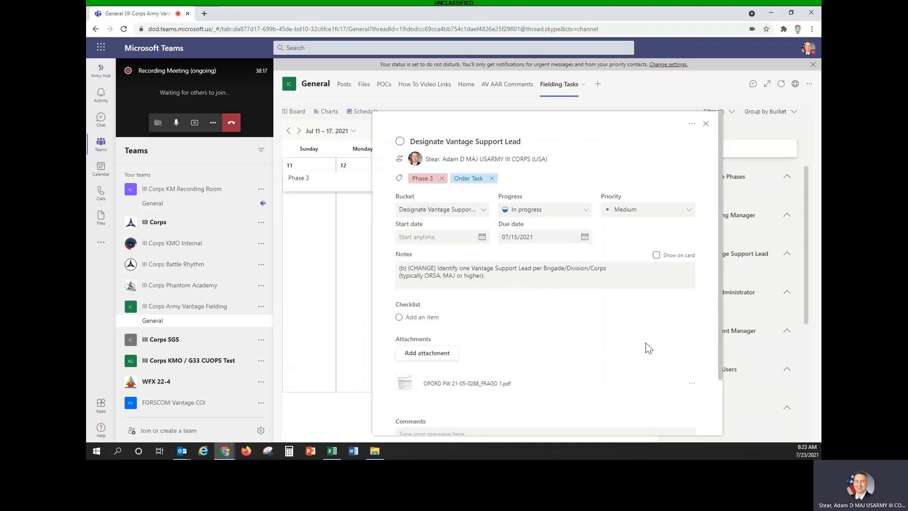
click(706, 125)
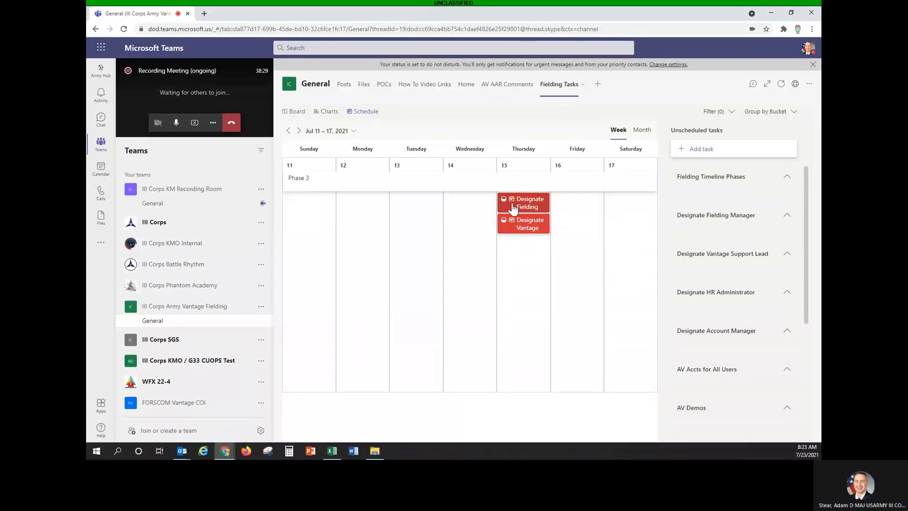
Look through the bucket groups of unscheduled tasks, collapsing and expanding the first two, and open the form for a new task.
click(787, 178)
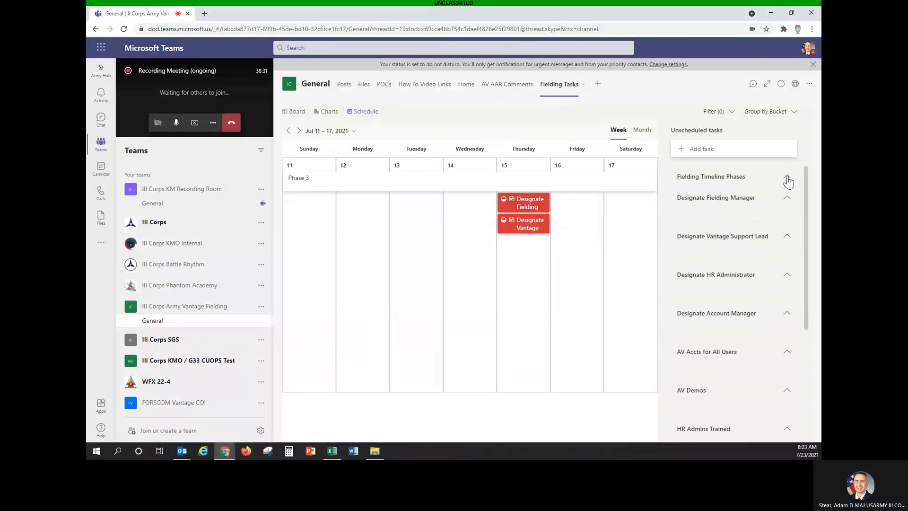
click(787, 179)
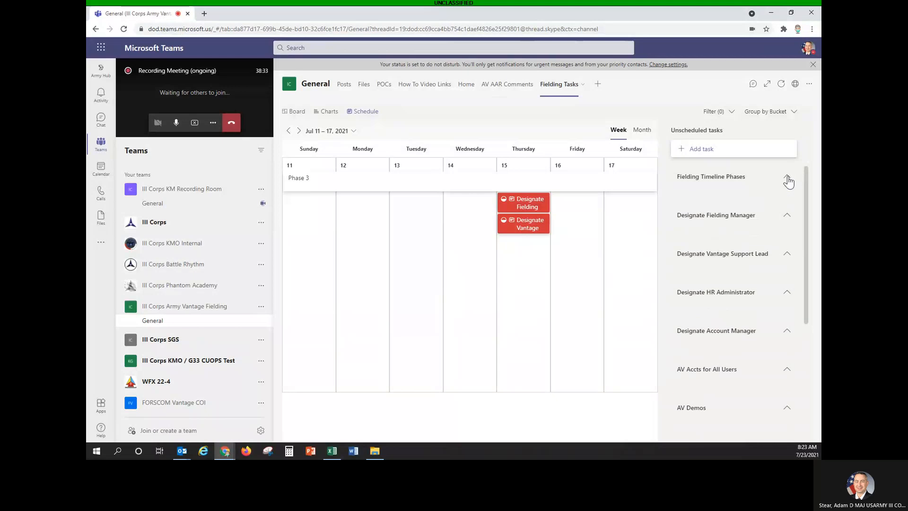
click(787, 217)
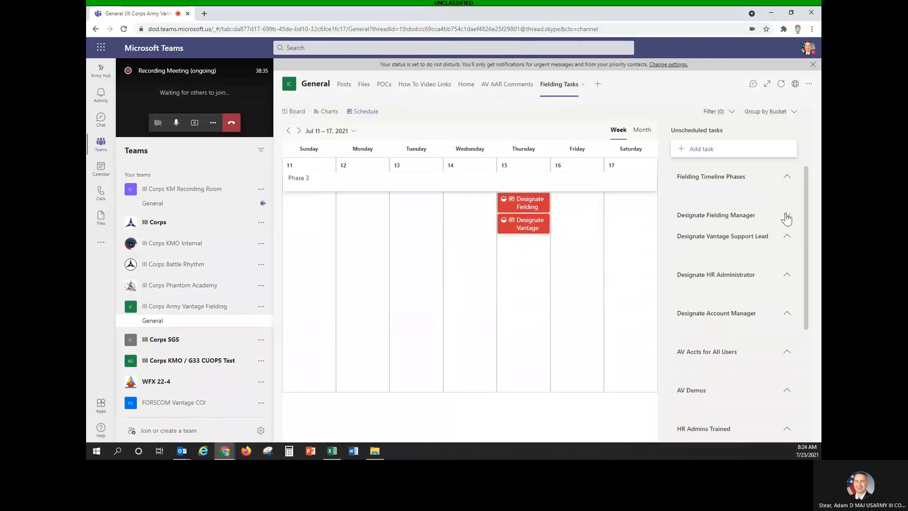
click(786, 217)
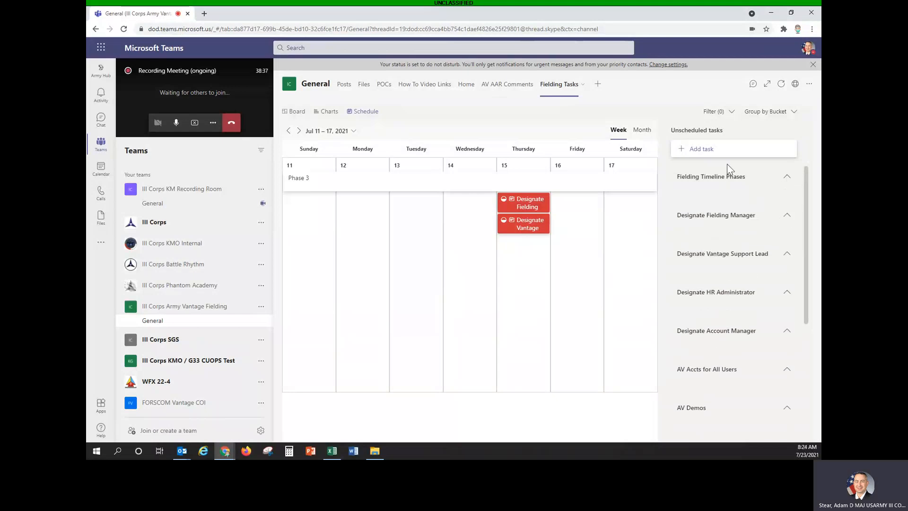
scroll(729, 269, down, 5)
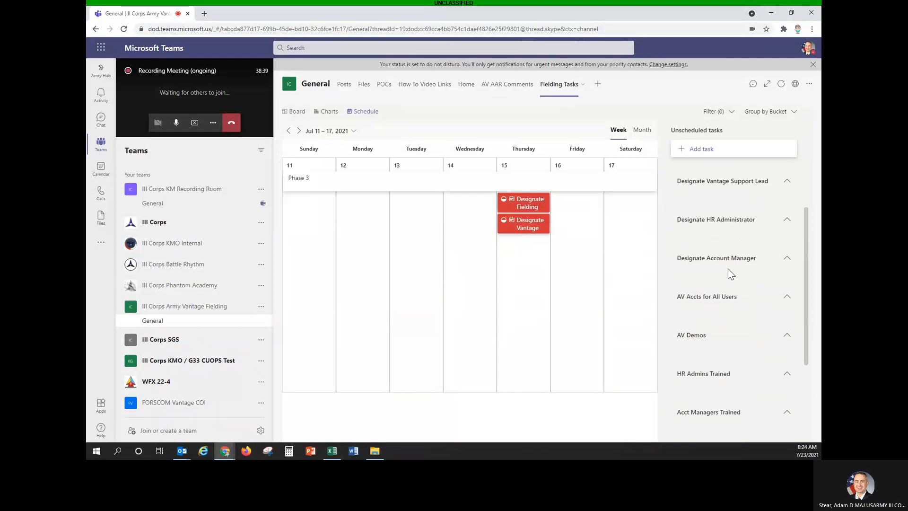
scroll(736, 300, up, 5)
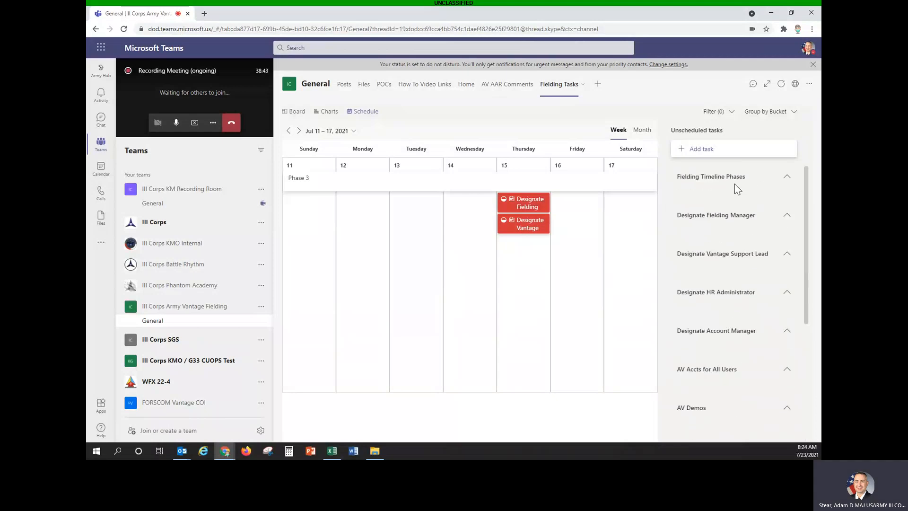
click(707, 149)
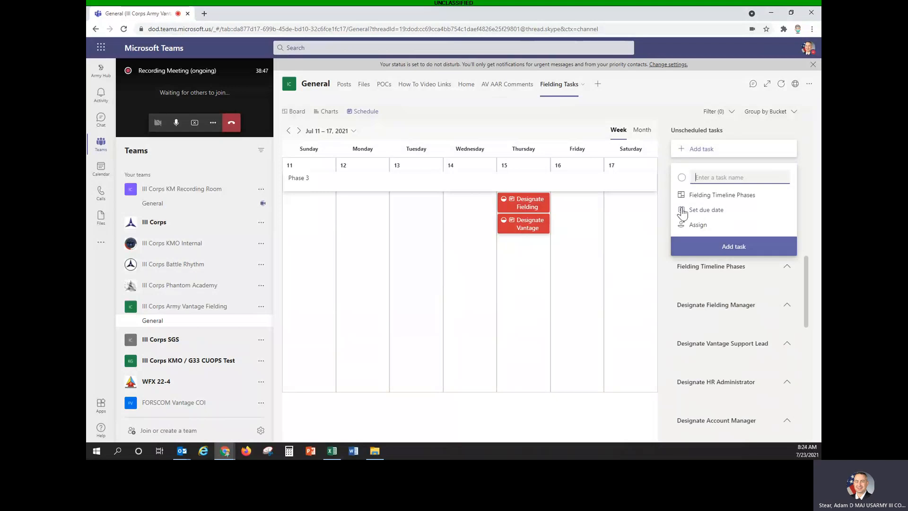
Look over the plan's board, schedule and charts views.
click(296, 113)
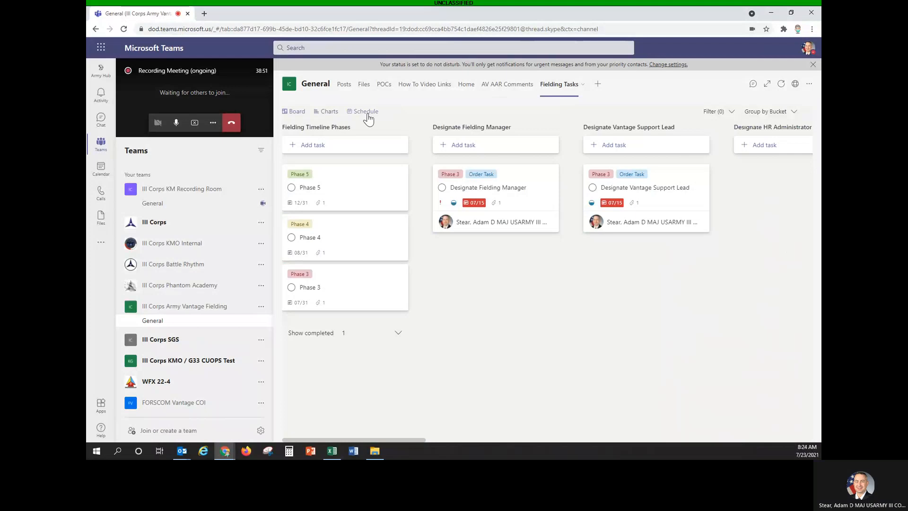
click(367, 112)
click(330, 113)
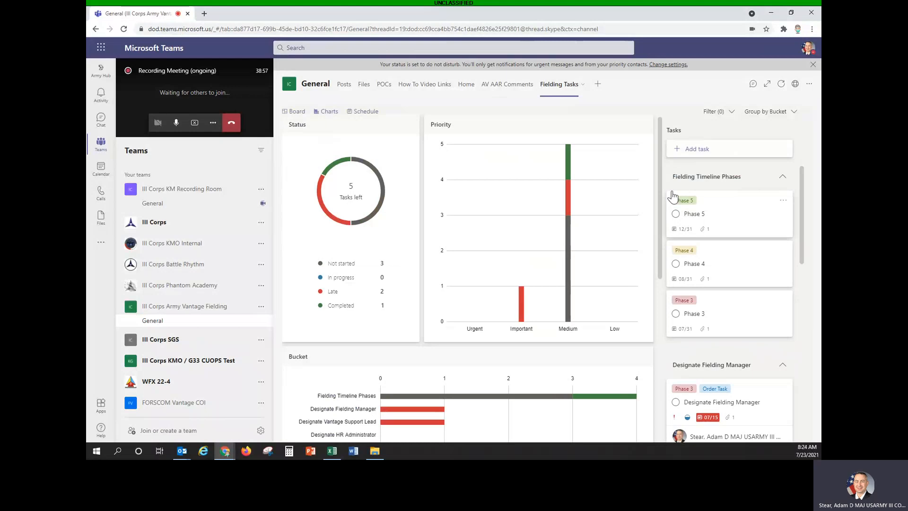
From the board, copy the Designate Fielding Manager task within the same plan and bucket, also including its dates.
click(296, 112)
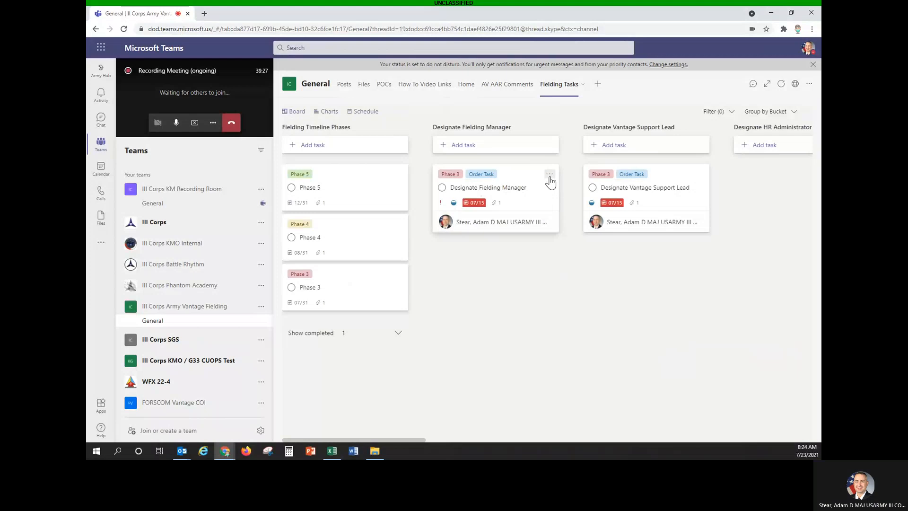
click(549, 175)
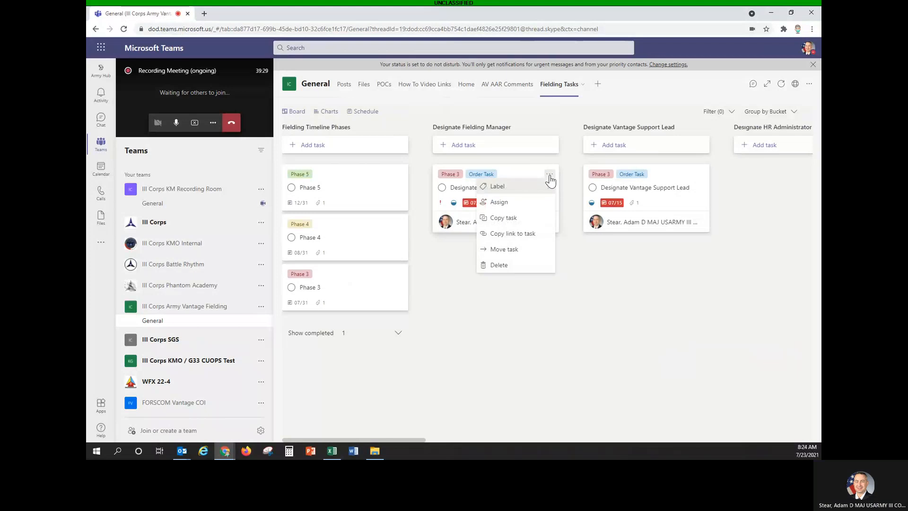
click(507, 221)
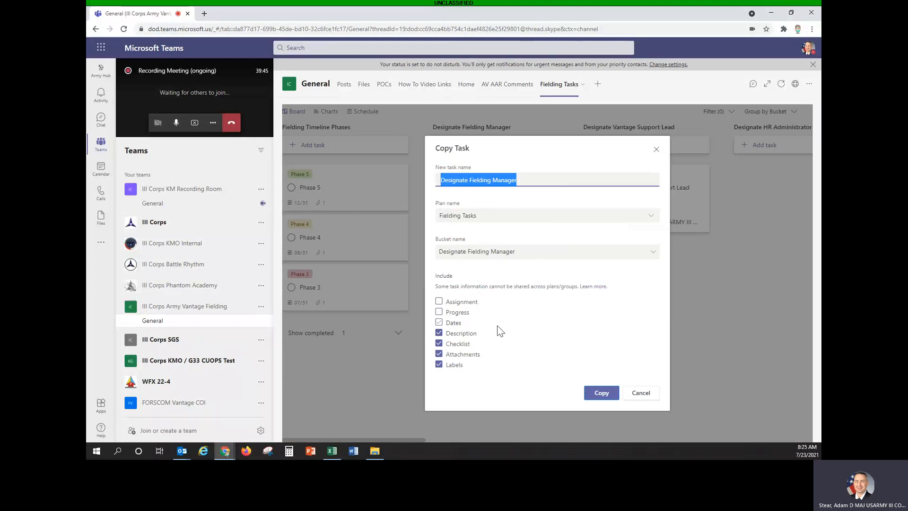
click(439, 322)
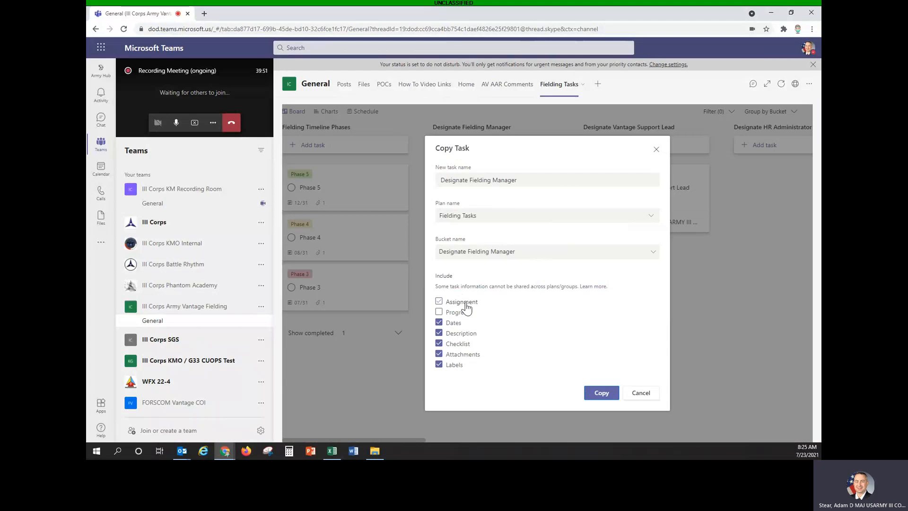
click(610, 393)
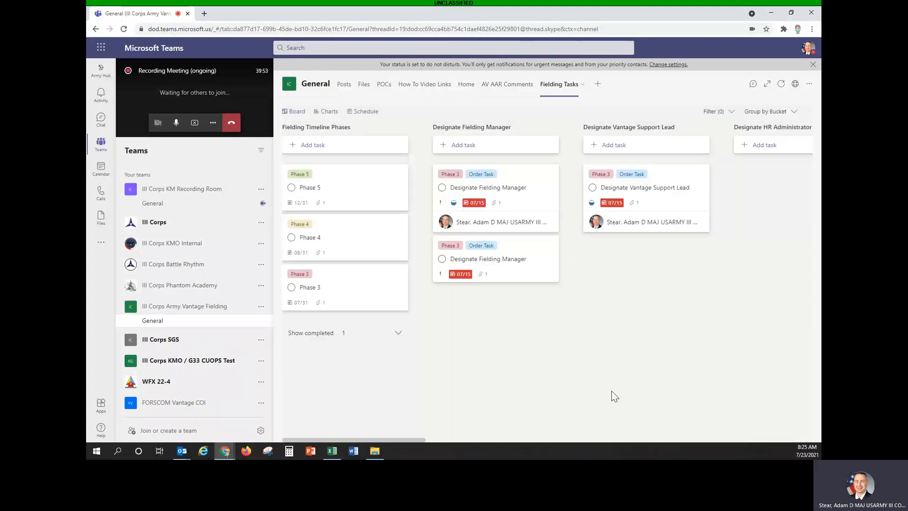
Assign the copied Designate Fielding Manager task to another team member found by last name.
click(528, 253)
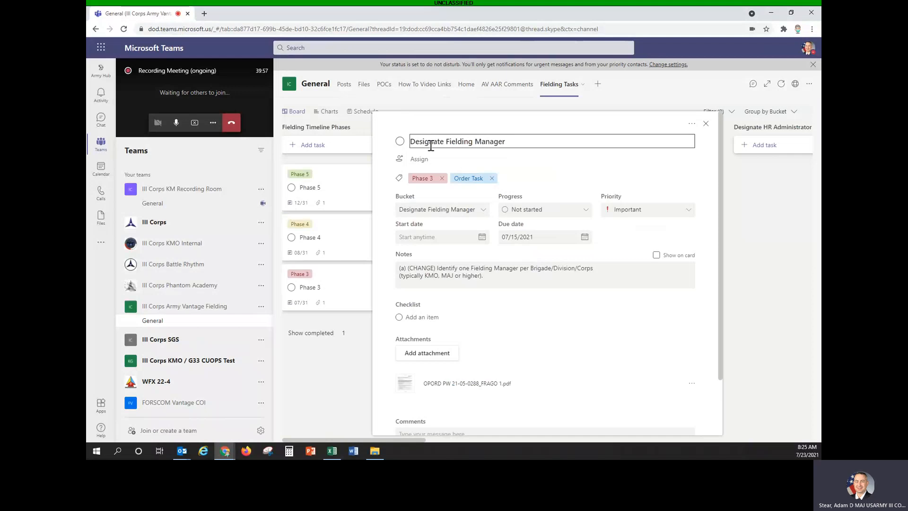
click(428, 160)
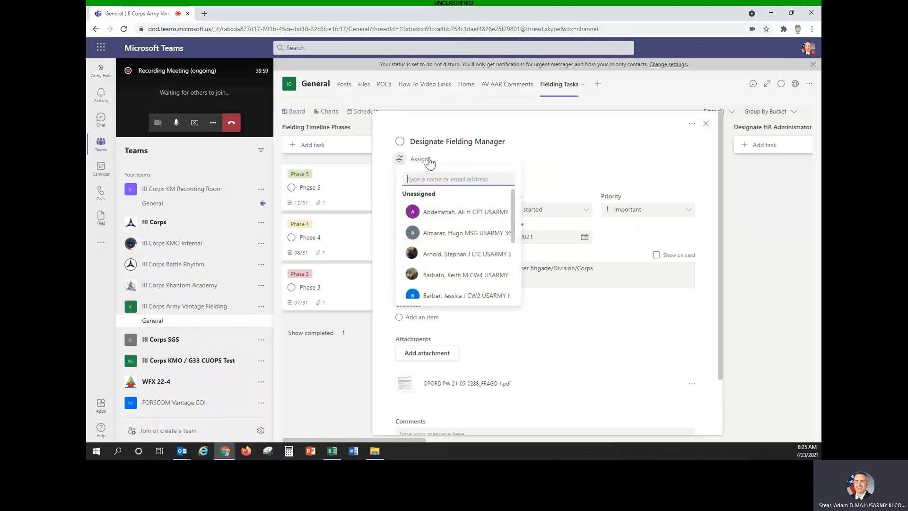
text(rose)
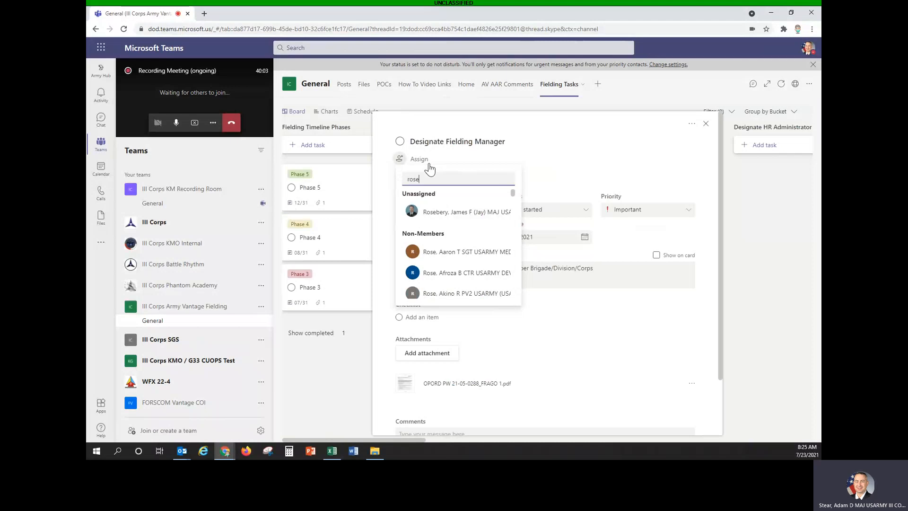
click(439, 213)
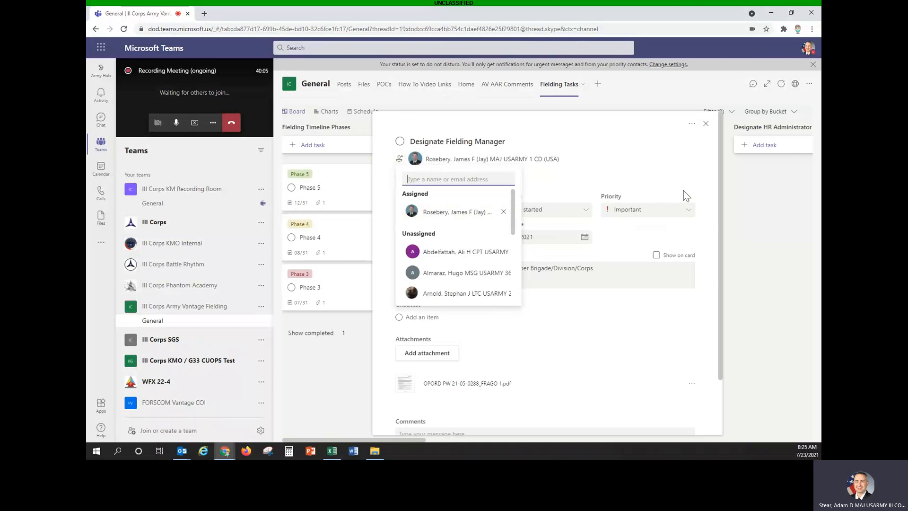
click(710, 186)
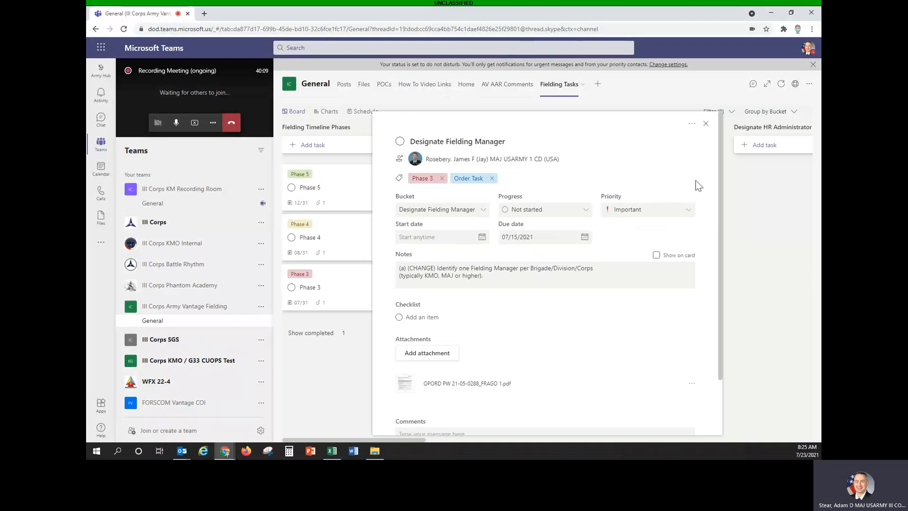
Set the progress of the copied Designate Fielding Manager task to Completed, look through its details and close them.
click(582, 211)
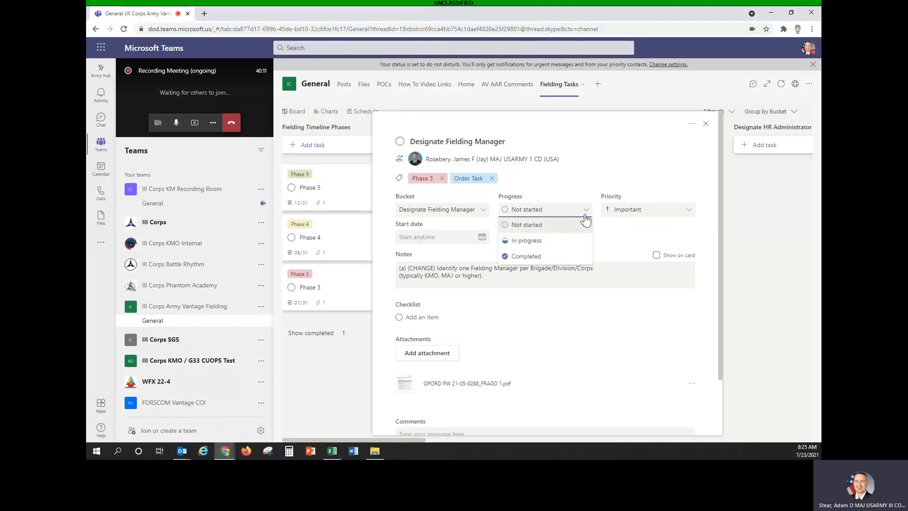
click(542, 259)
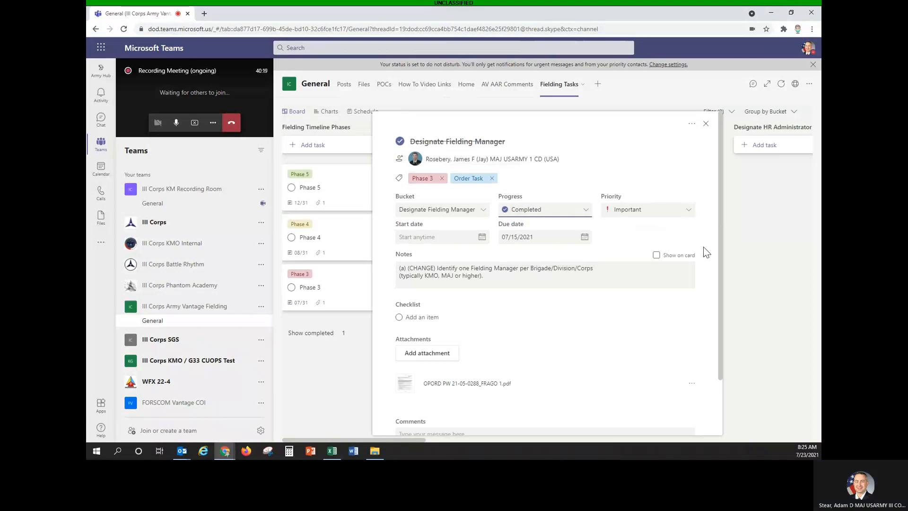
scroll(705, 246, down, 2)
scroll(710, 260, up, 2)
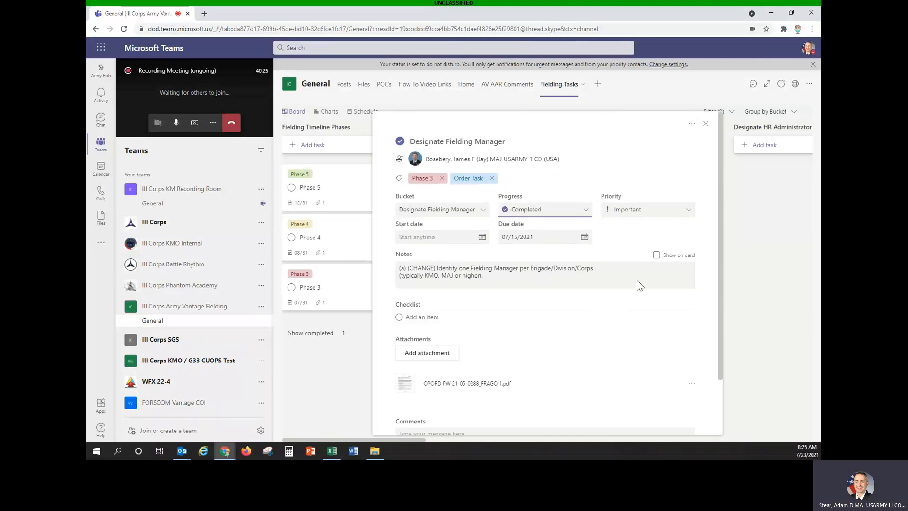
scroll(671, 291, down, 3)
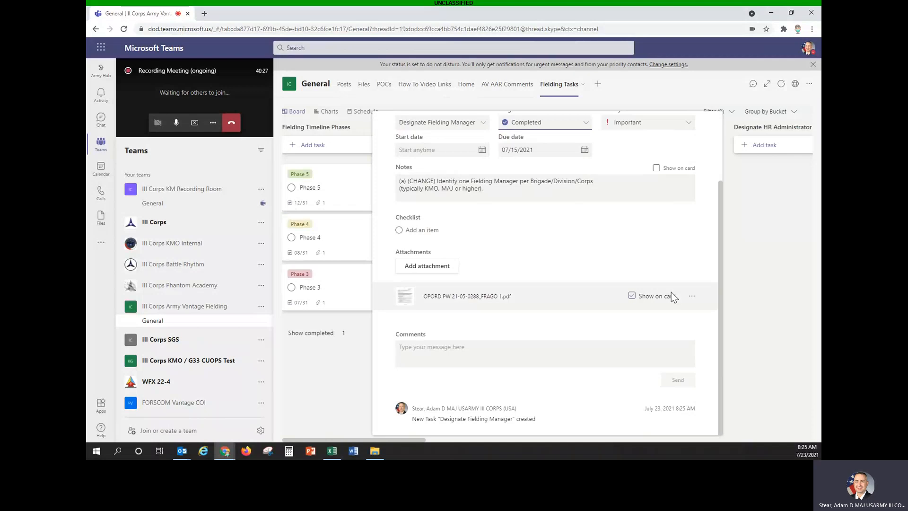
scroll(671, 295, up, 3)
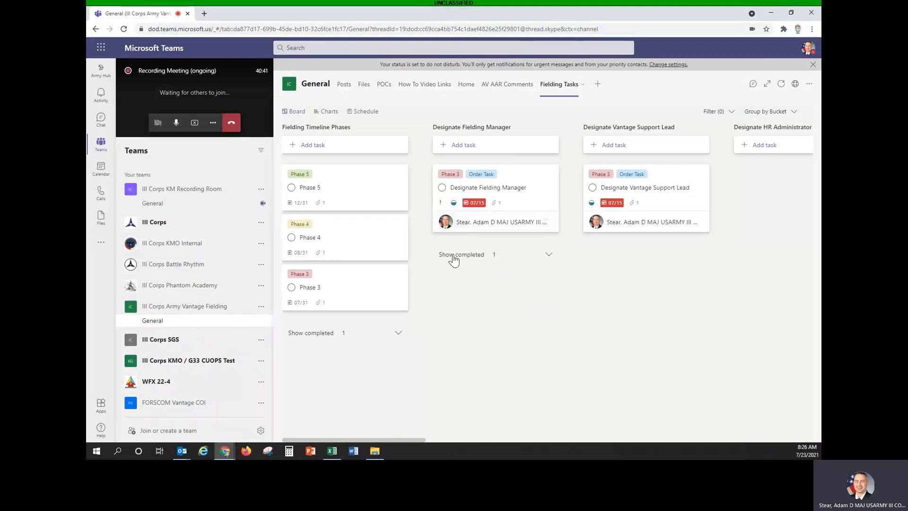
Show the completed tasks in the Designate Fielding Manager bucket and hide them again.
click(549, 255)
click(549, 255)
click(549, 256)
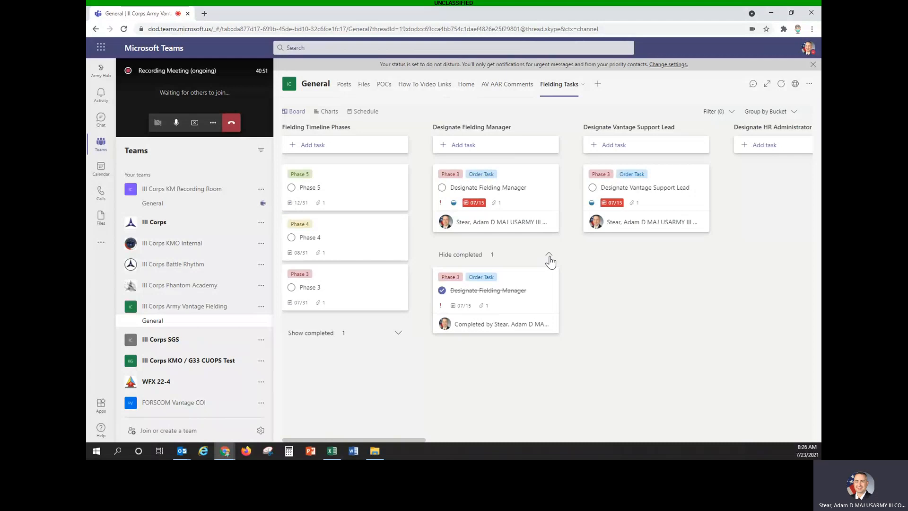
click(549, 256)
click(549, 256)
click(549, 256)
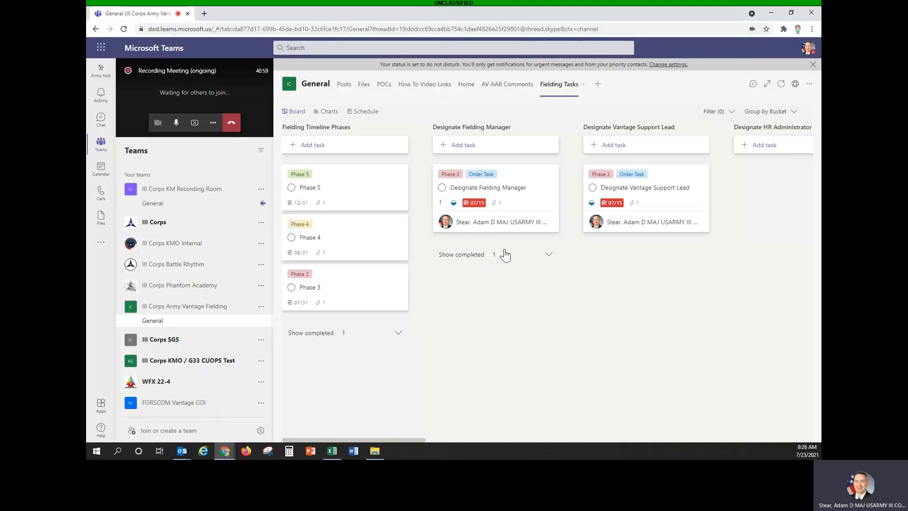
Stop the recording of the ongoing Teams meeting.
click(212, 123)
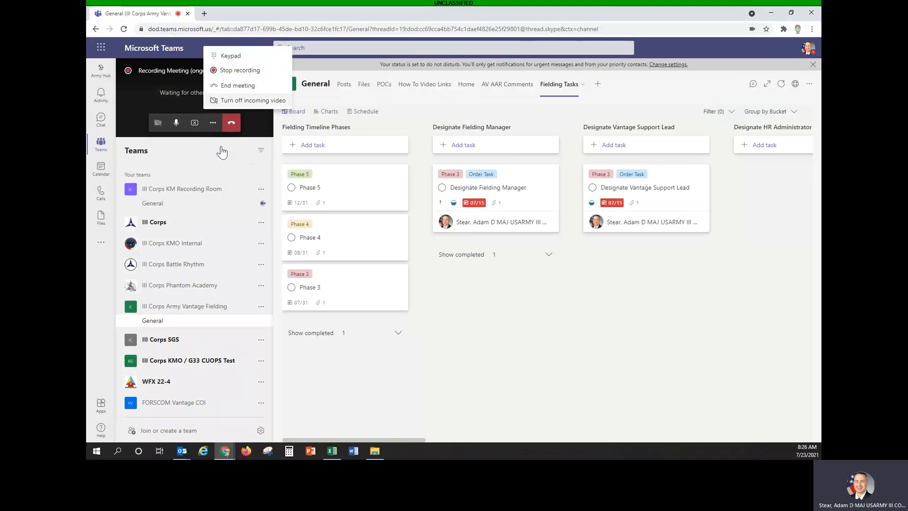
click(510, 345)
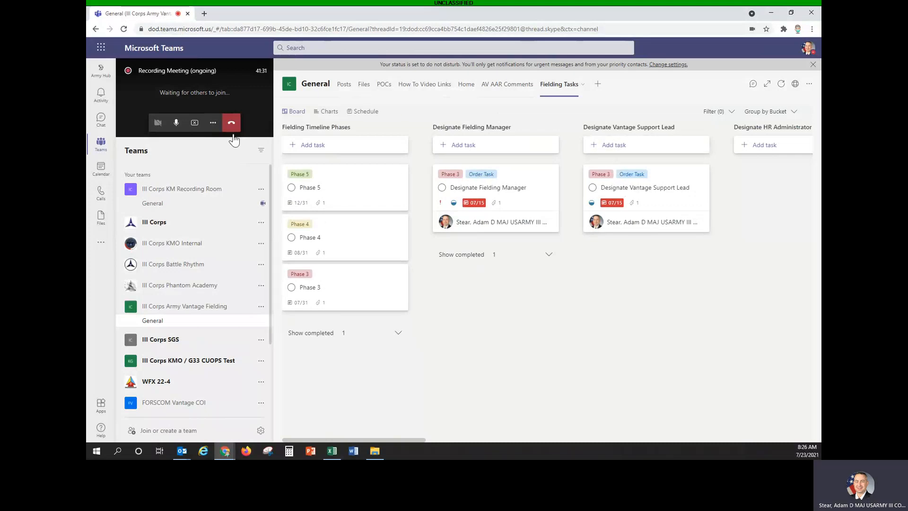
click(212, 122)
click(236, 75)
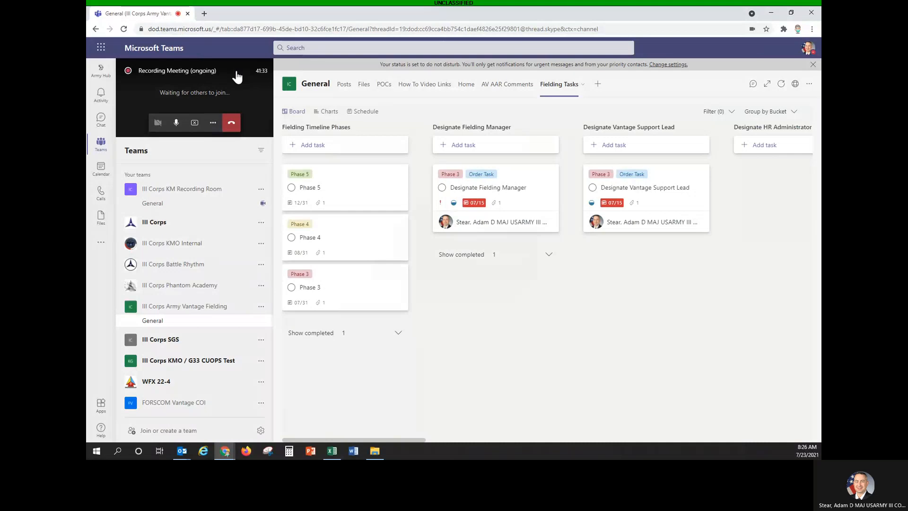